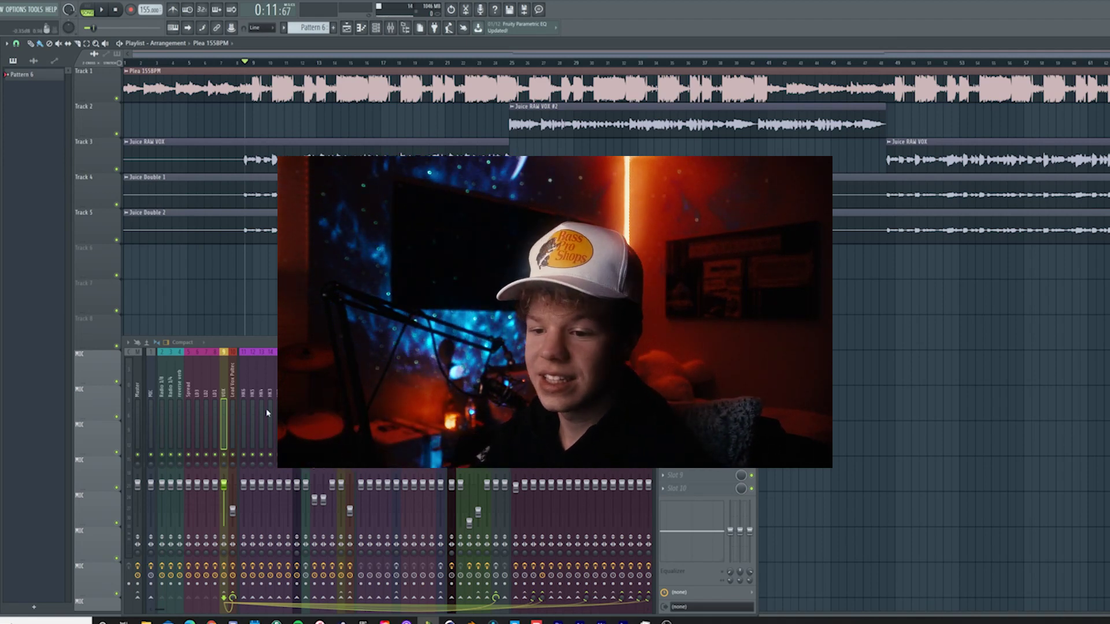
- Select the VOX mixer track and listen to the mix from 0:11:67, as well as from about 0:37:79
click(233, 416)
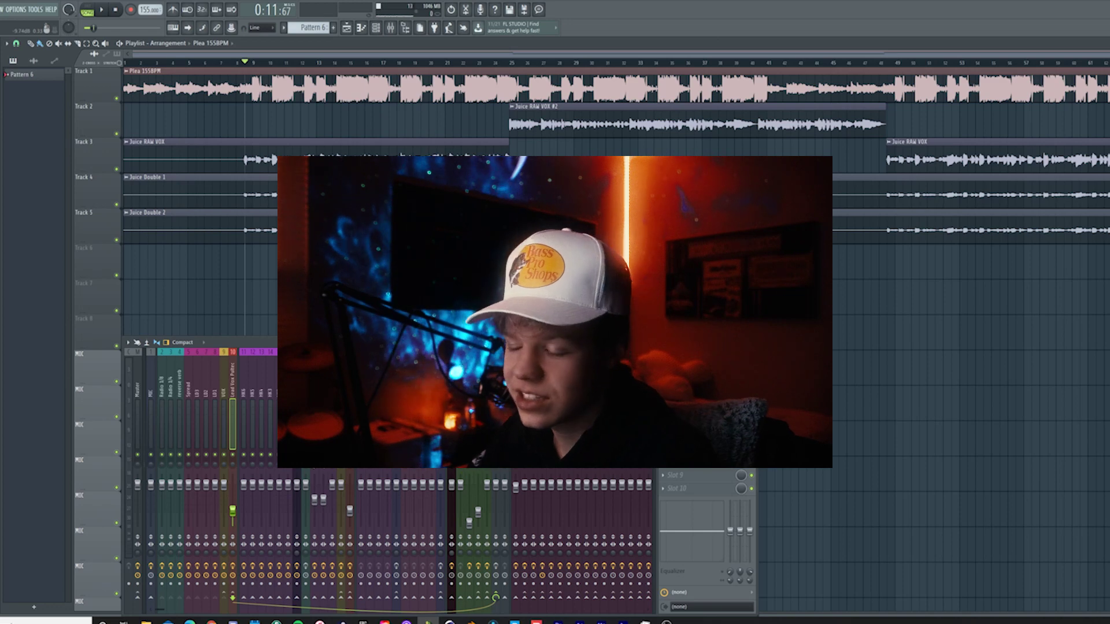
click(223, 425)
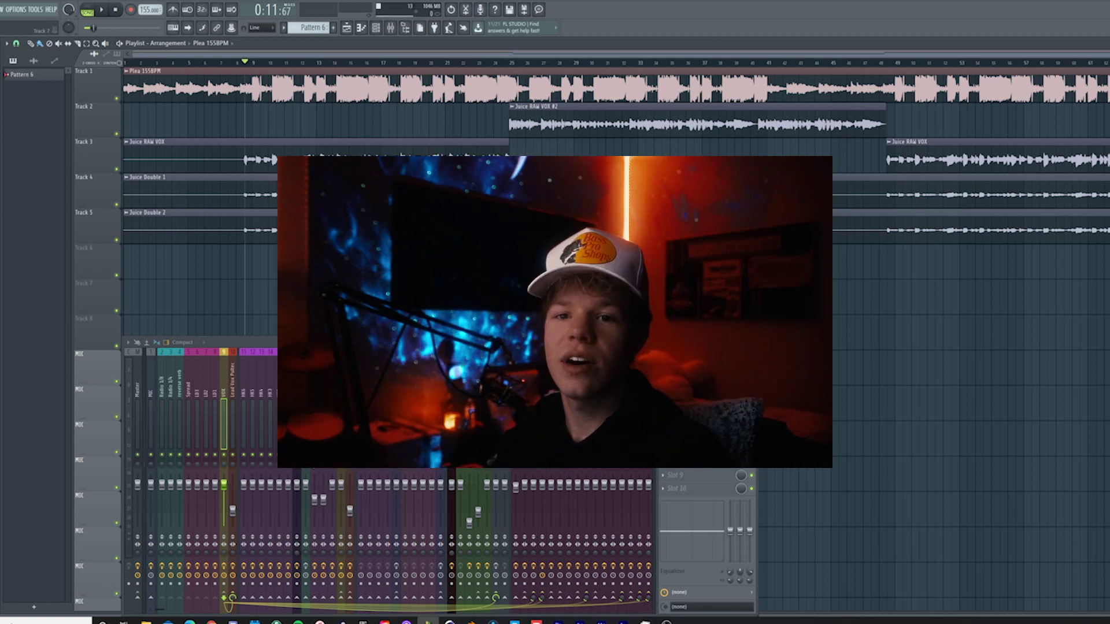
key(space)
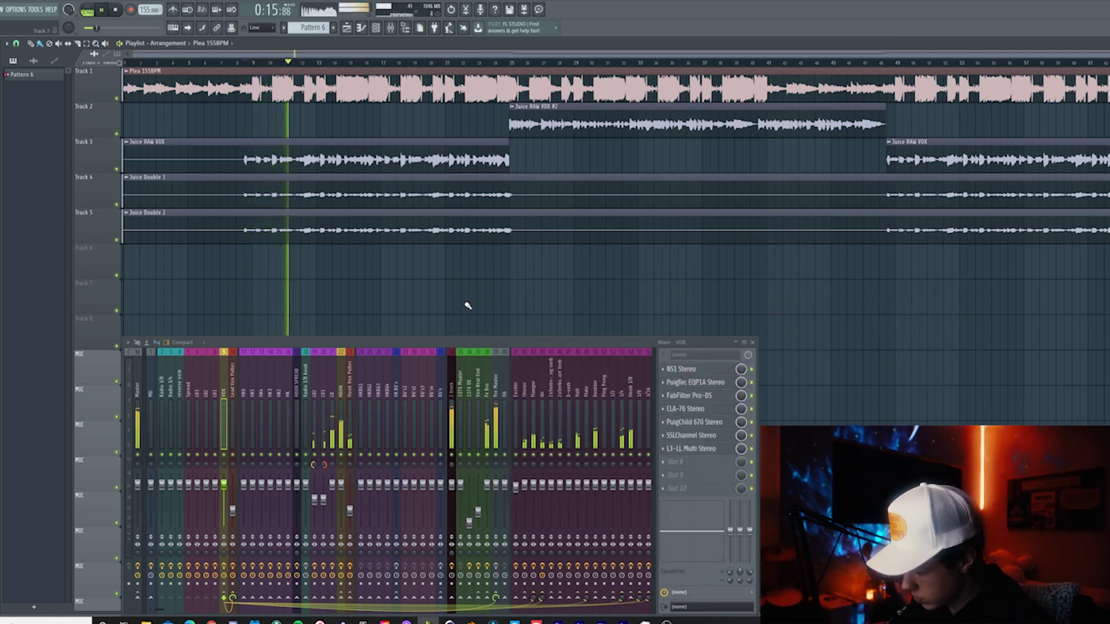
click(519, 62)
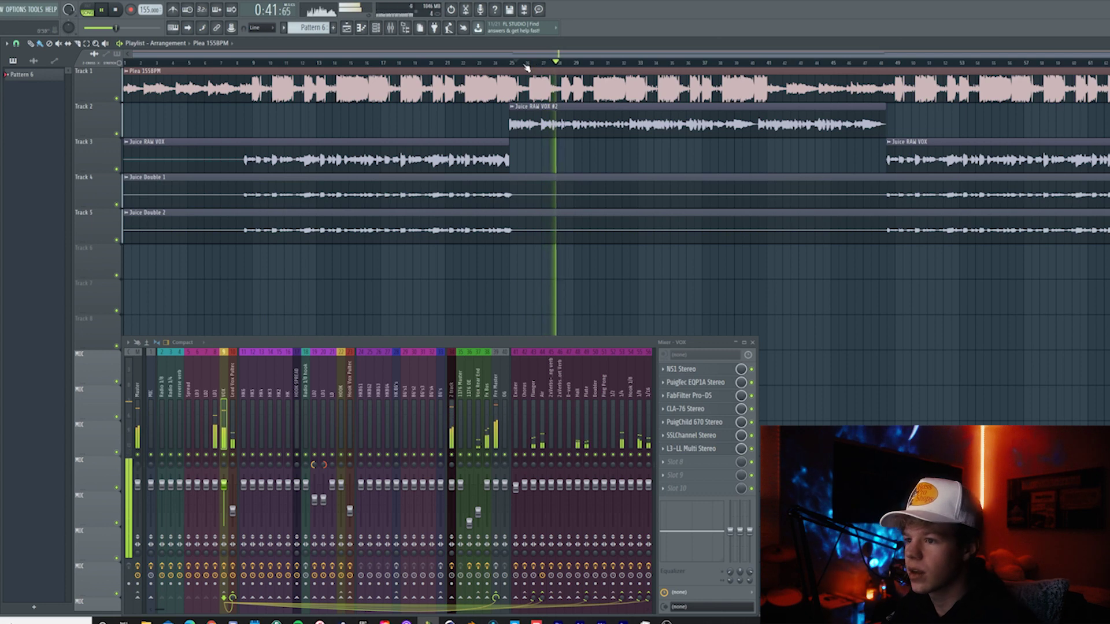
key(space)
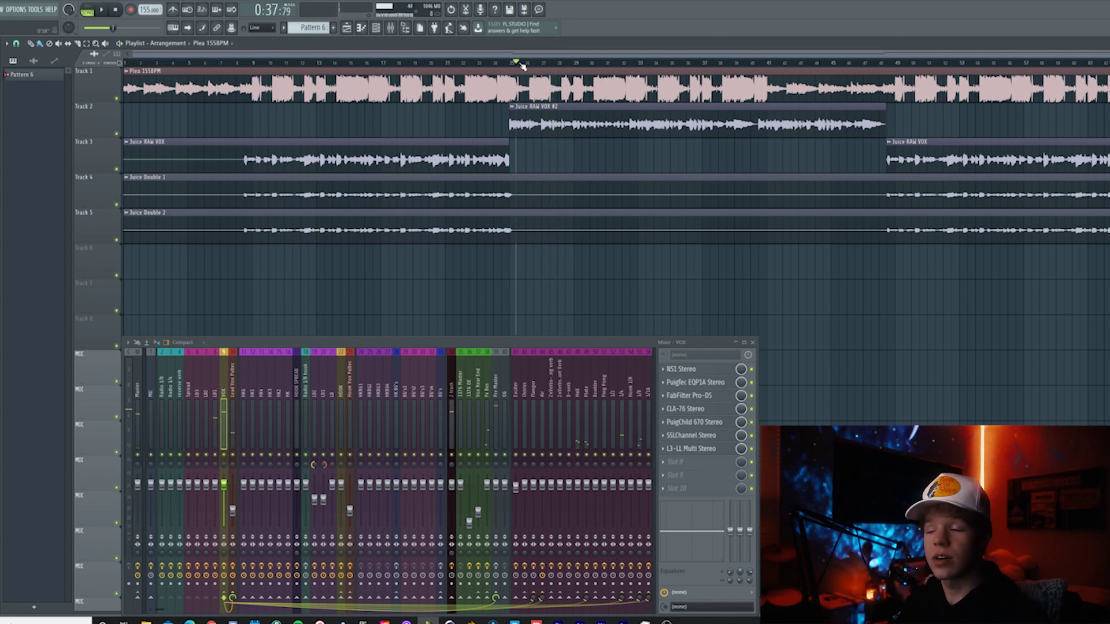
- Solo the lead vocal chain in the mixer and play the Juice RAW VOX #2 clip from 1:01:68
scroll(522, 66, up, 3)
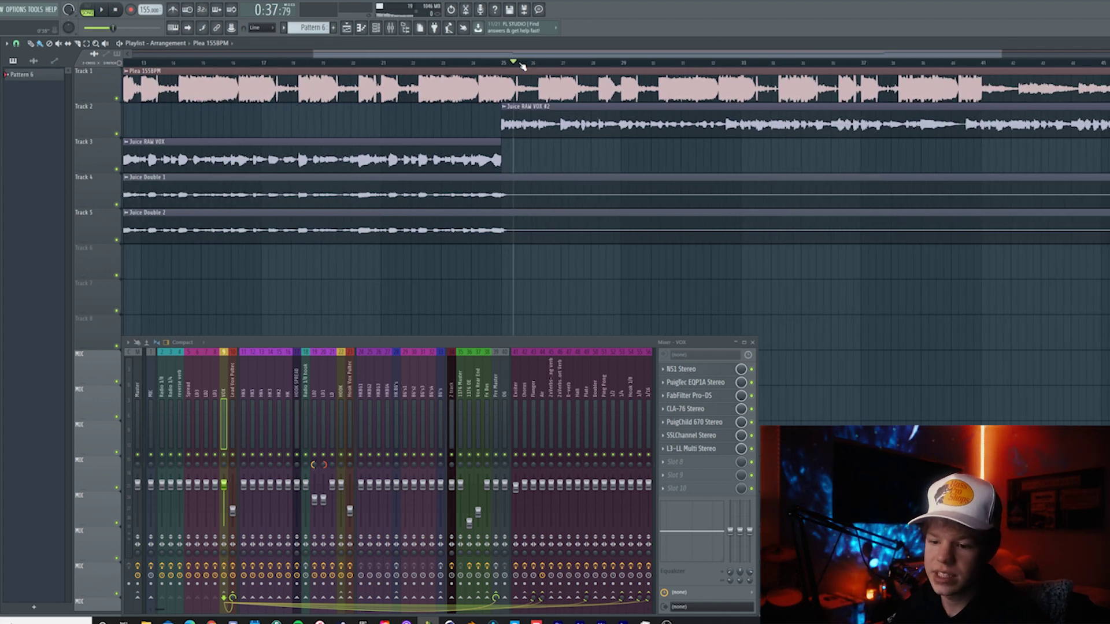
scroll(522, 65, down, 2)
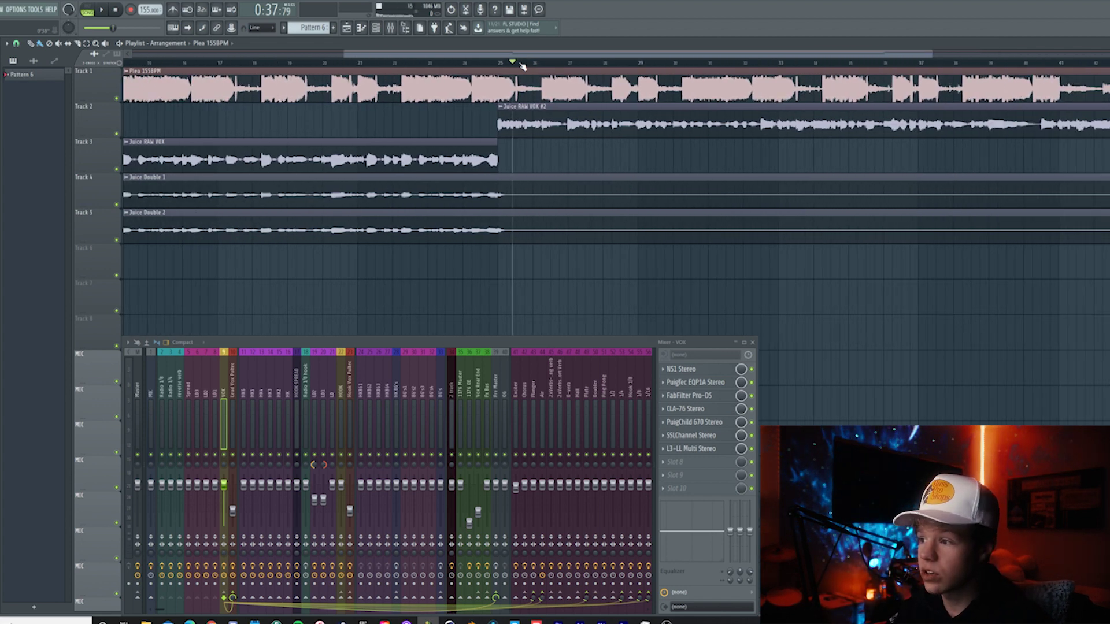
click(808, 66)
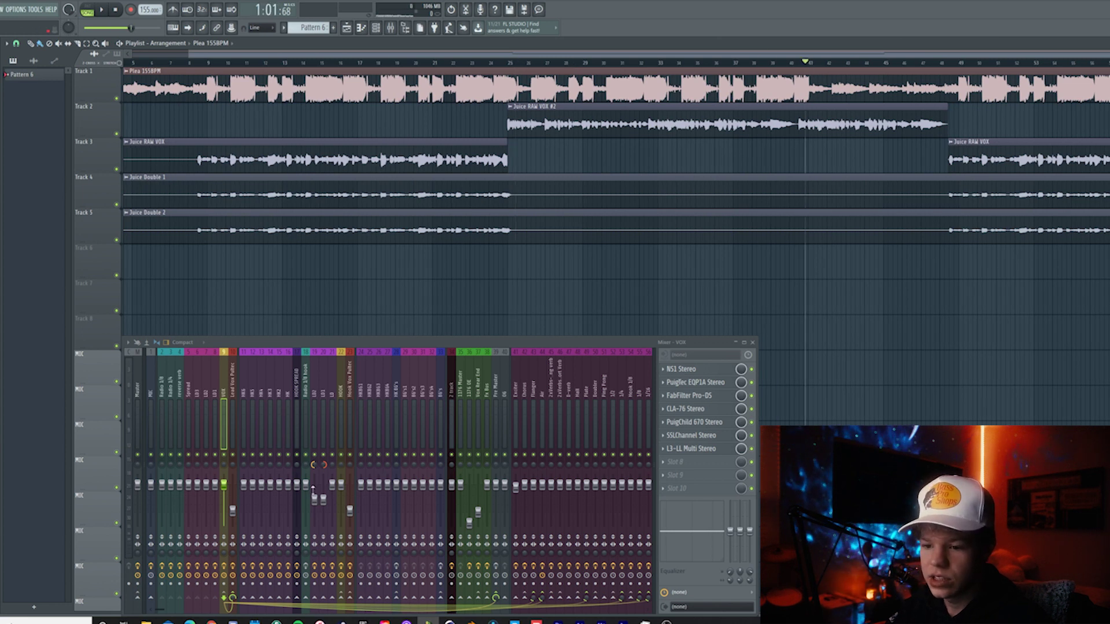
key(space)
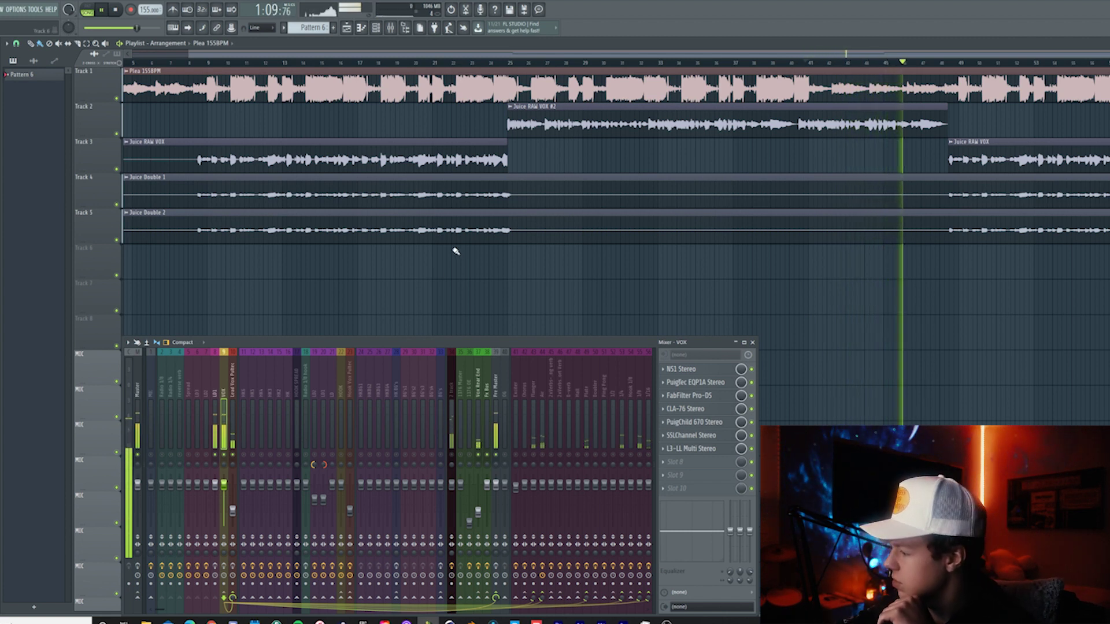
key(space)
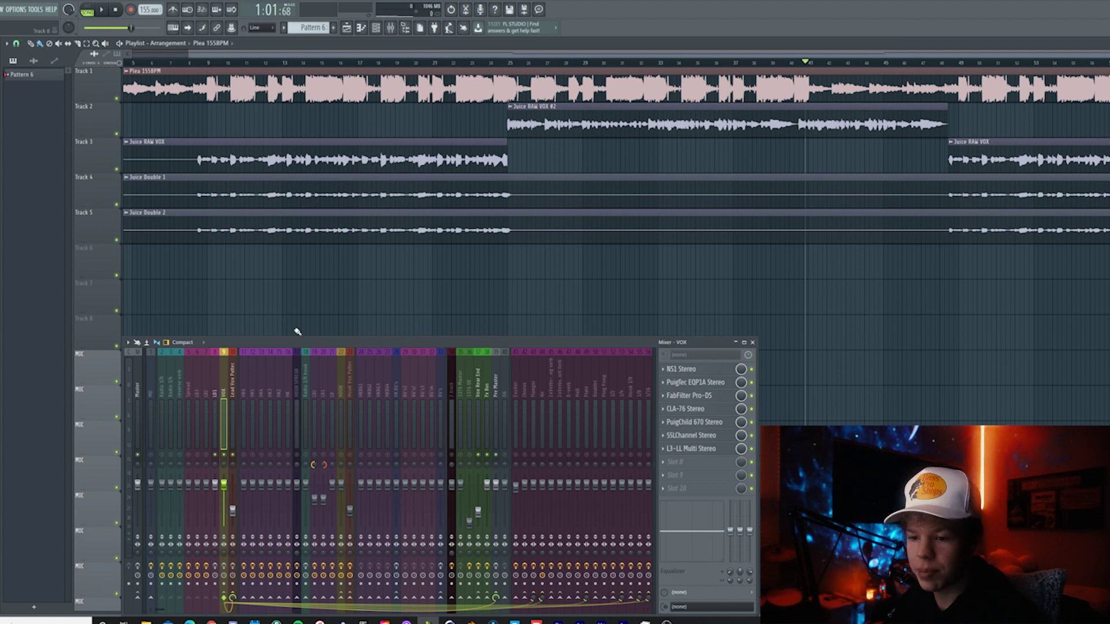
- Open the CLA-2A Stereo compressor on the MIC mixer track, examine its settings and close it
click(151, 428)
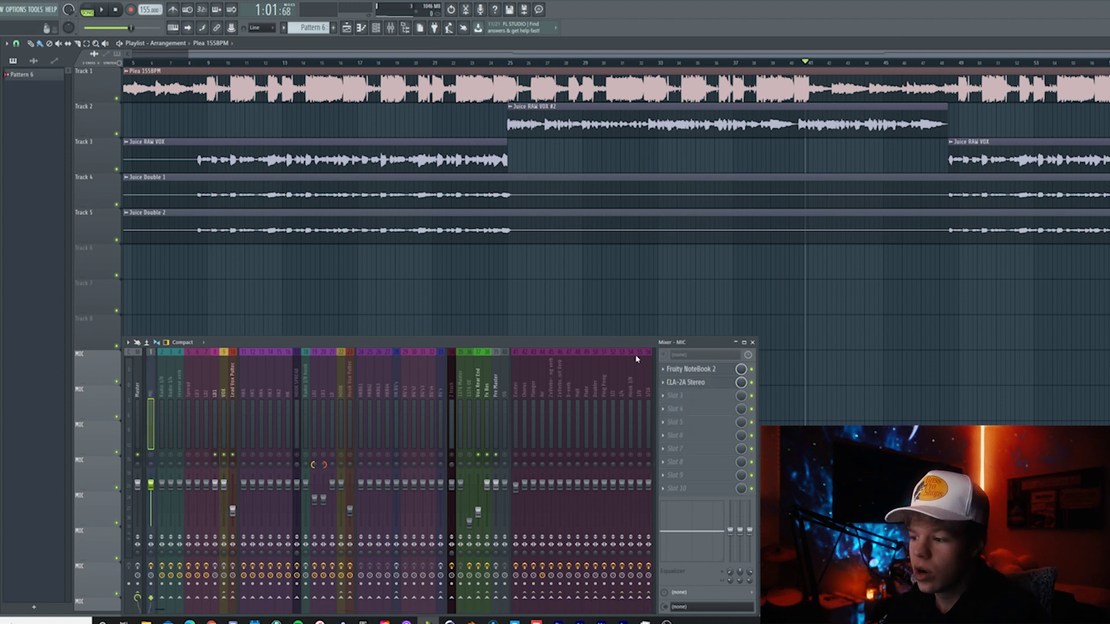
click(687, 382)
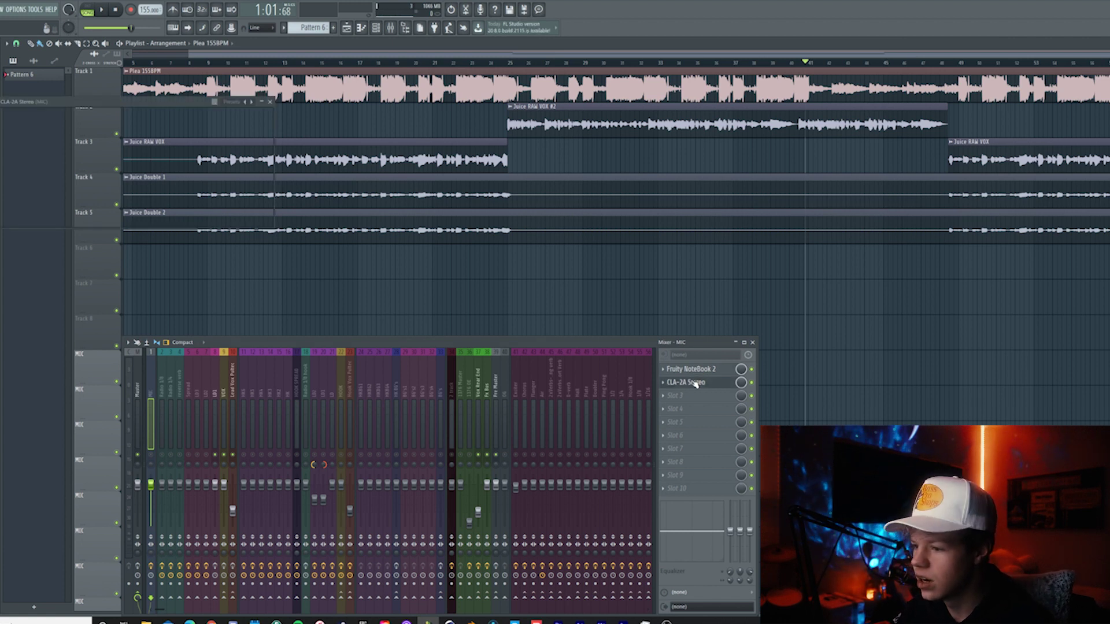
drag(293, 114, 374, 228)
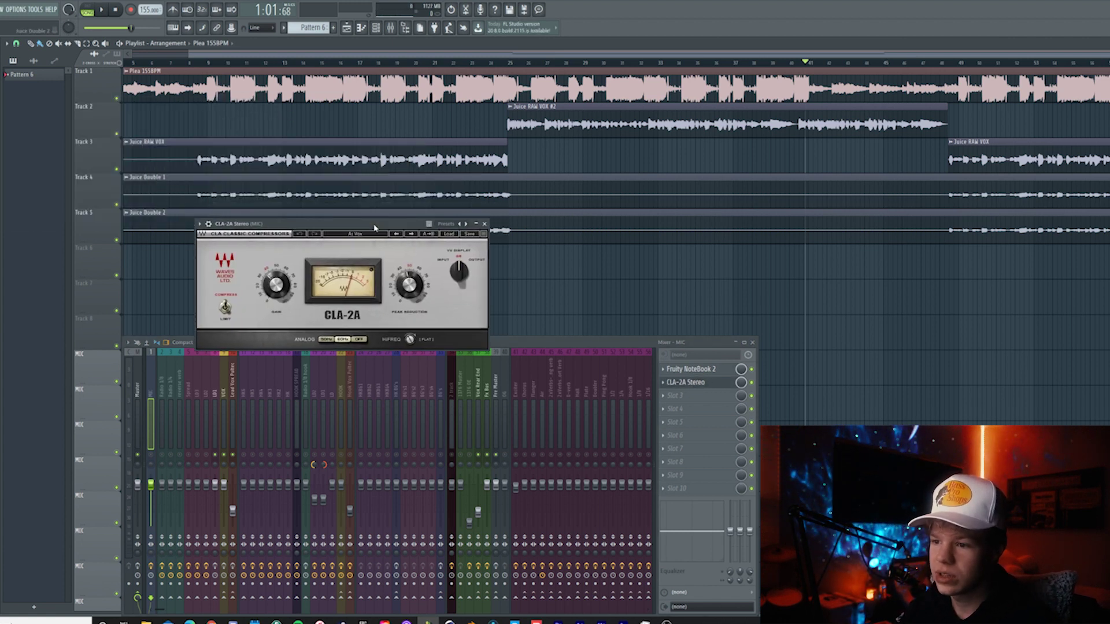
click(484, 224)
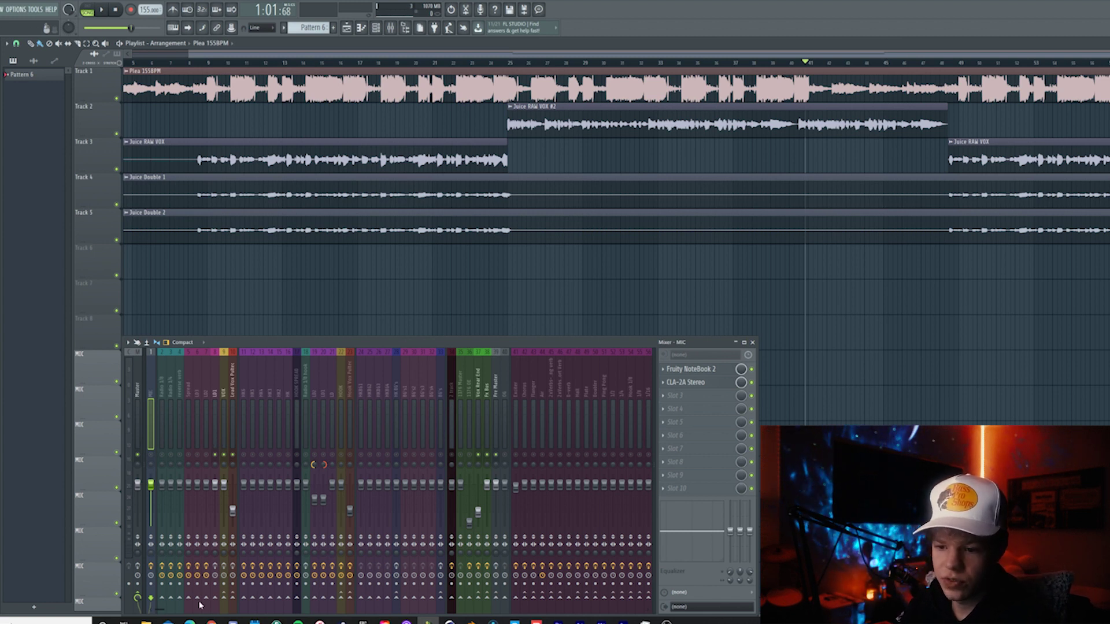
- Route the MIC mixer track to the LD1 vocal track and check both tracks' routing and effects
click(216, 394)
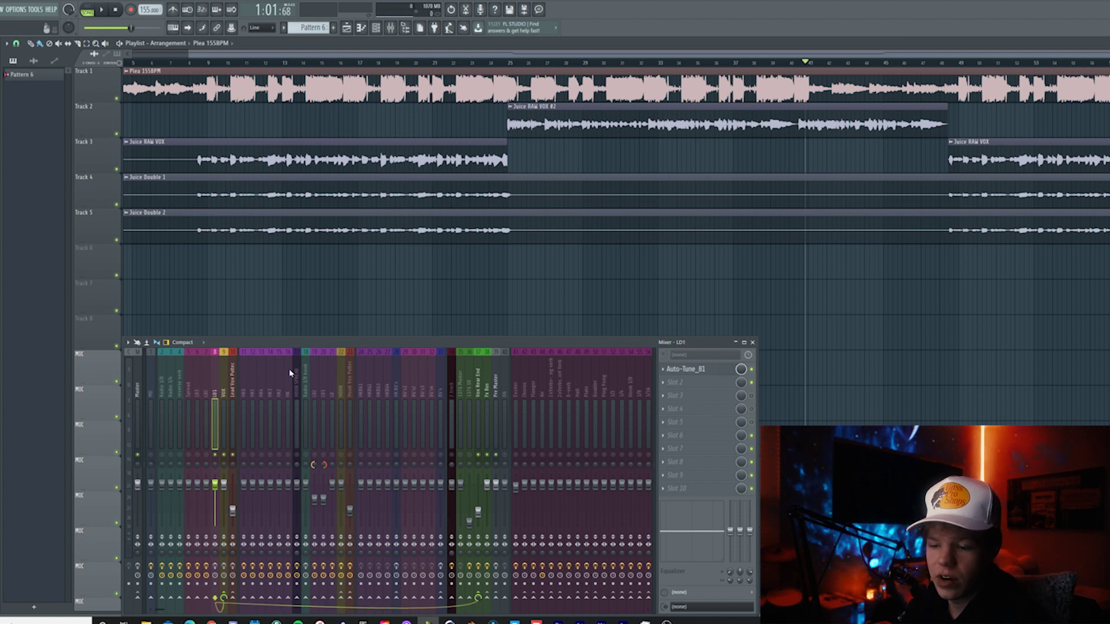
click(149, 386)
click(214, 597)
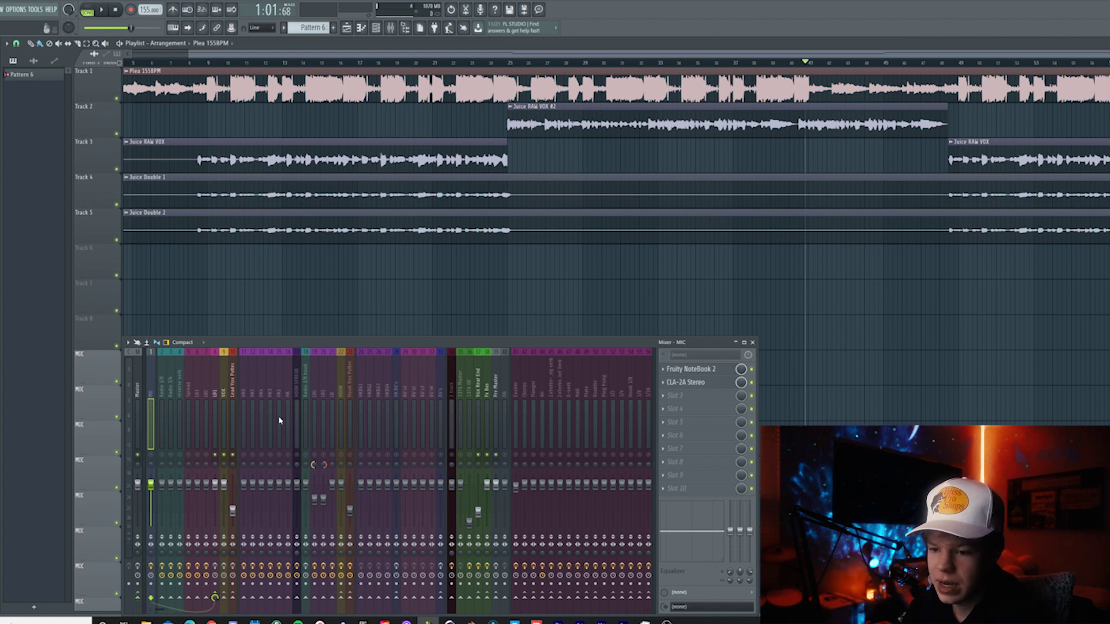
click(215, 396)
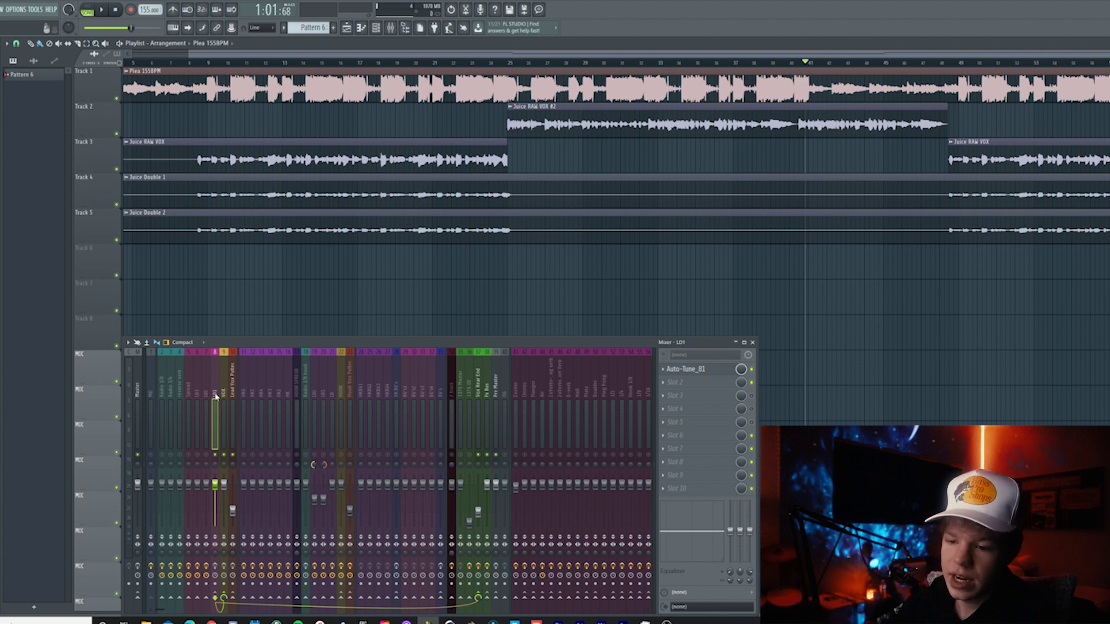
click(148, 426)
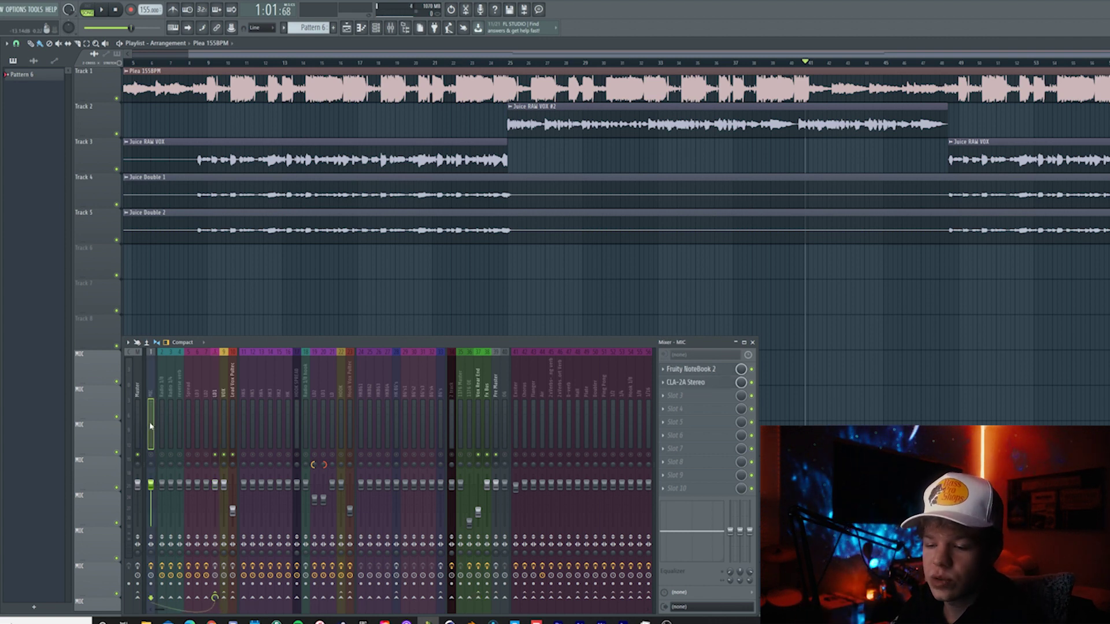
click(215, 405)
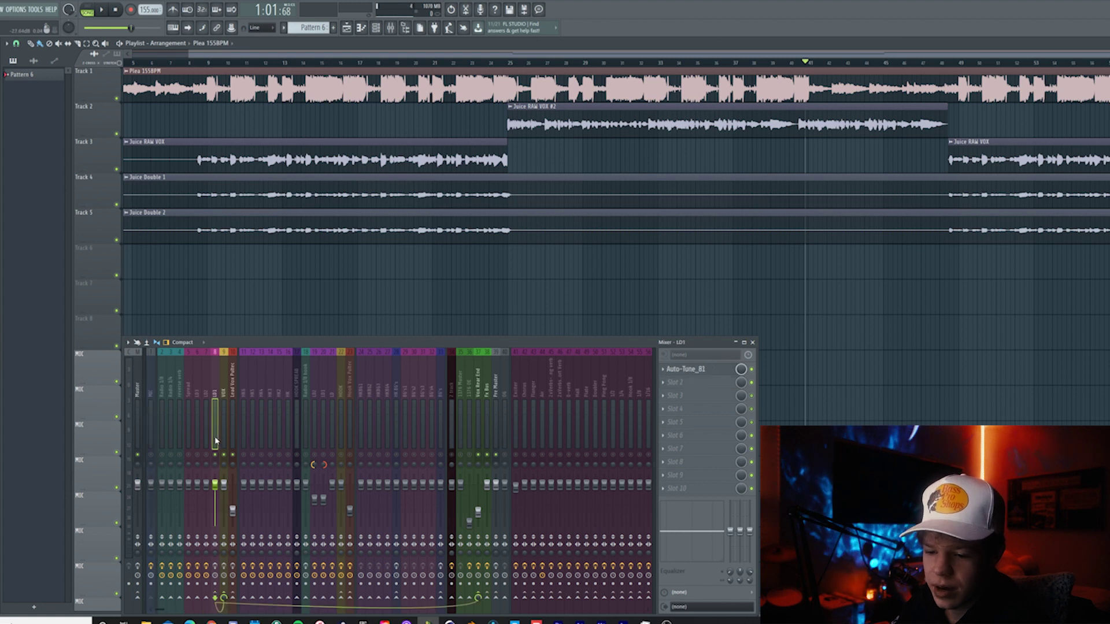
- Try routing the MIC track to the track just before HOOK, and return its routing to LD1
click(151, 439)
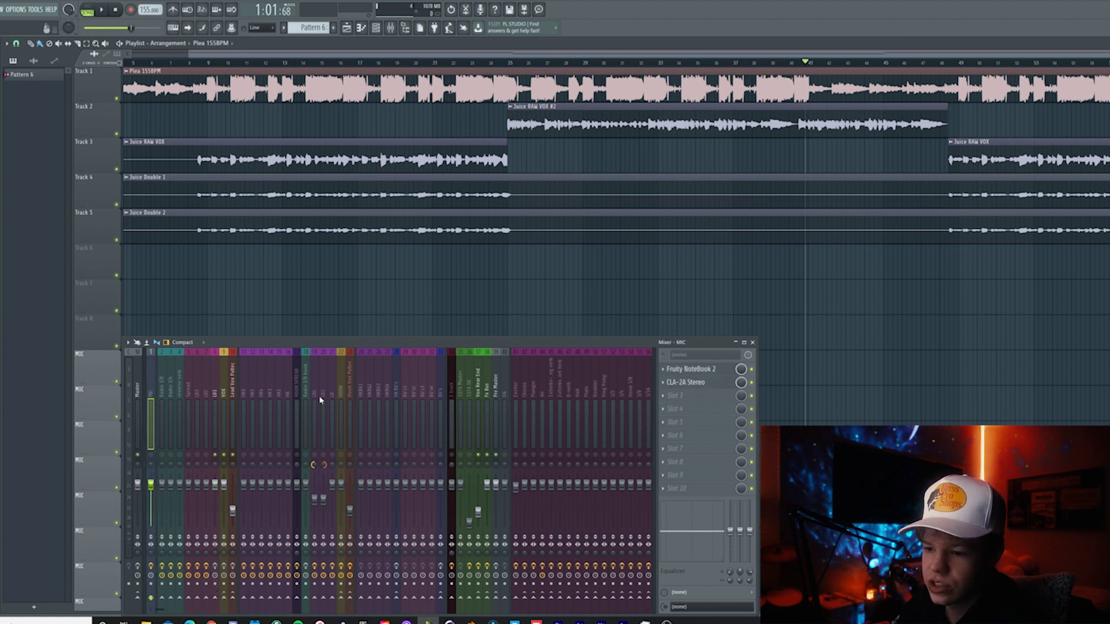
click(333, 597)
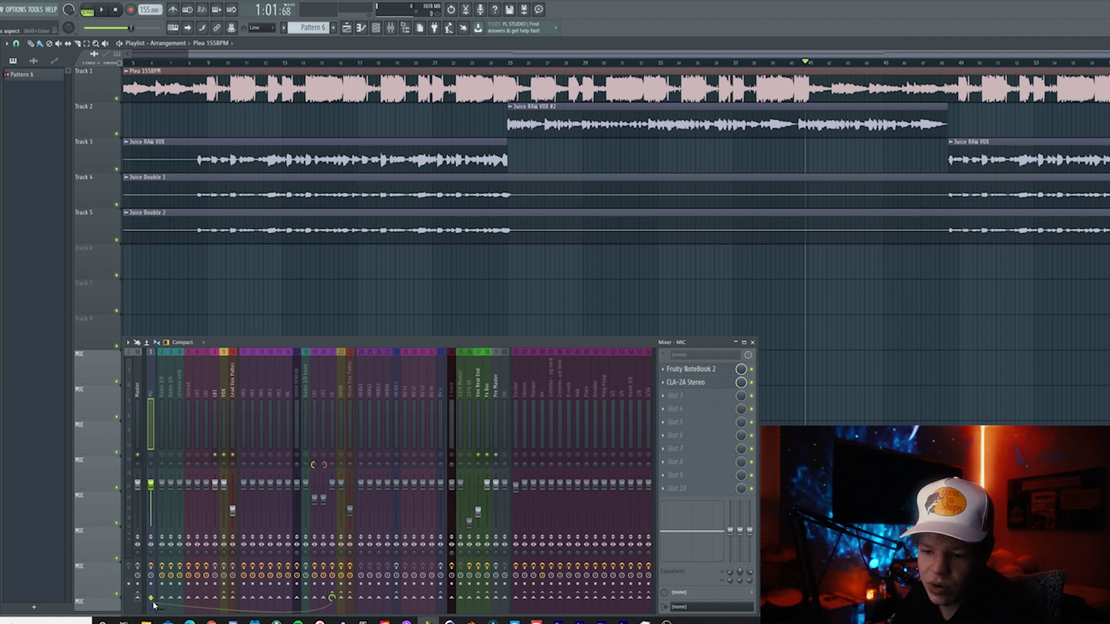
click(215, 600)
click(332, 598)
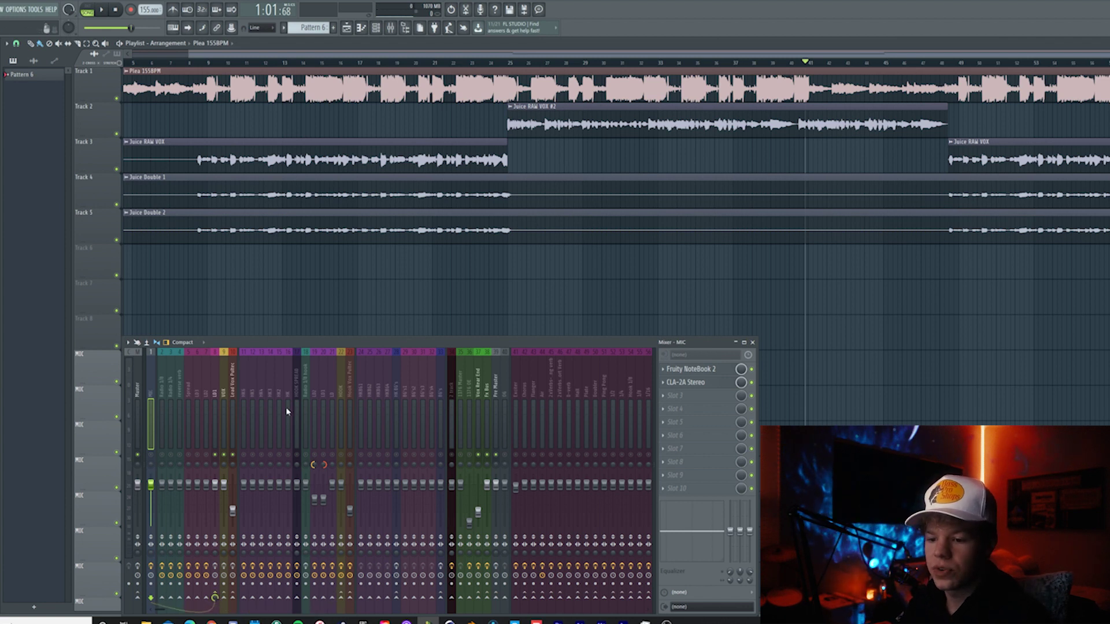
- Open Auto-Tune on the LD1 mixer track, examine its pitch correction settings and close it
click(216, 409)
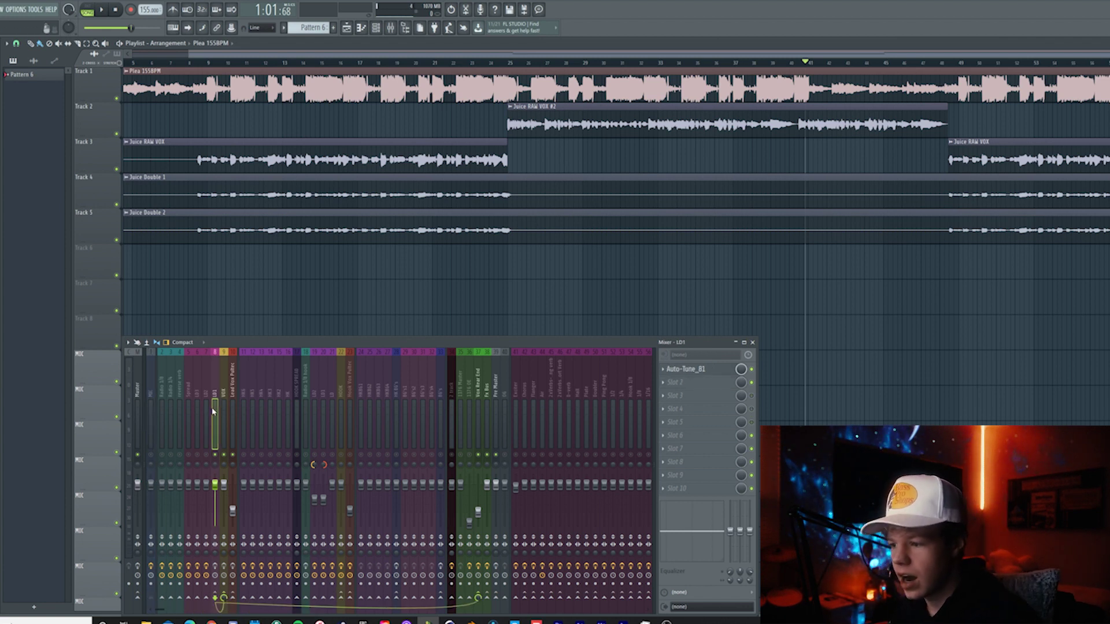
click(687, 370)
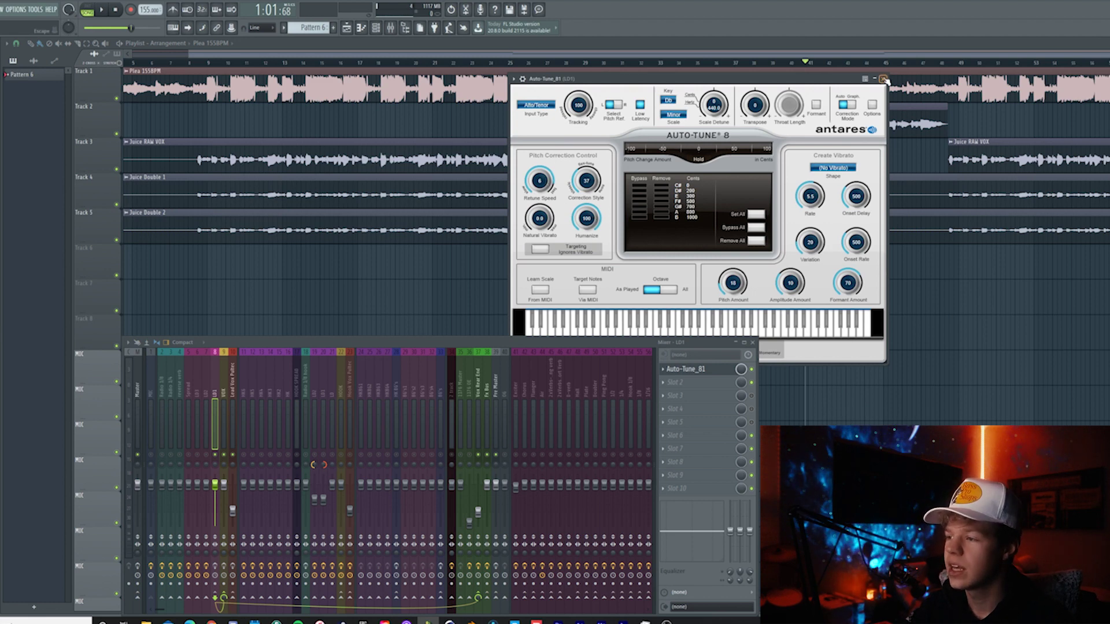
click(883, 79)
- Play the vocal from 1:01:46 with the LD1 track's effects bypassed
click(803, 63)
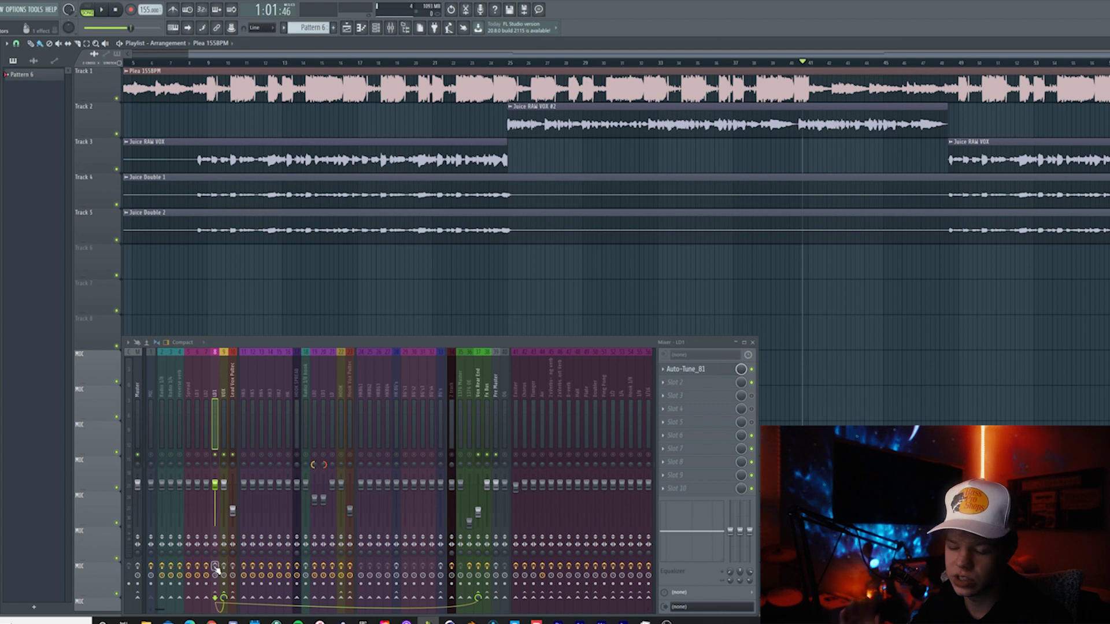
key(space)
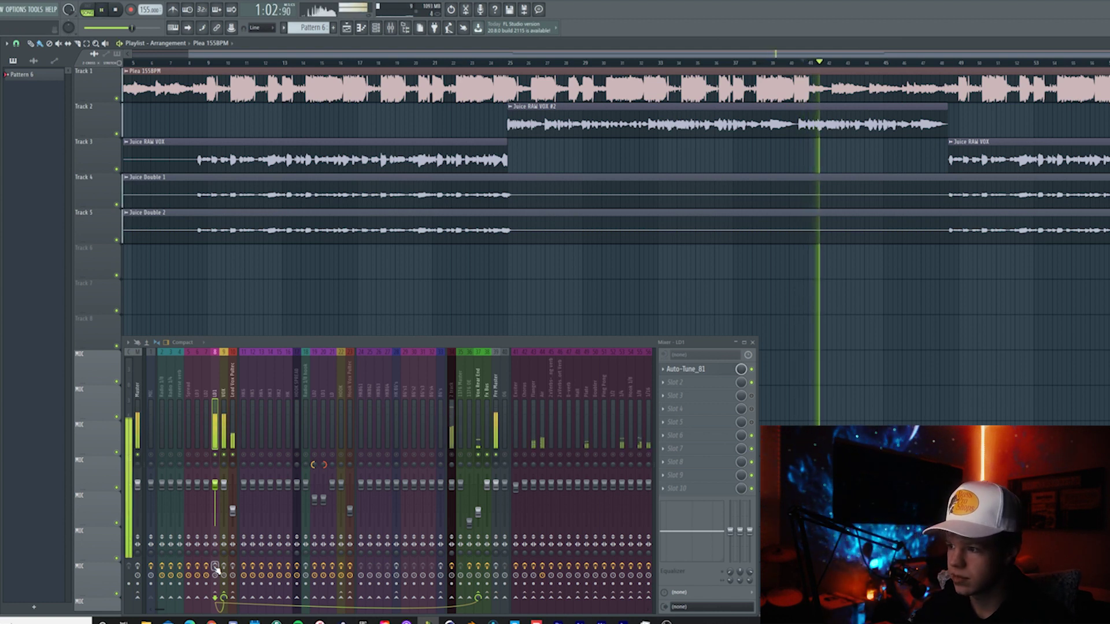
key(space)
- Play the same vocal section with LD1's effects enabled and its Auto-Tune window open, and close the plugin
click(682, 371)
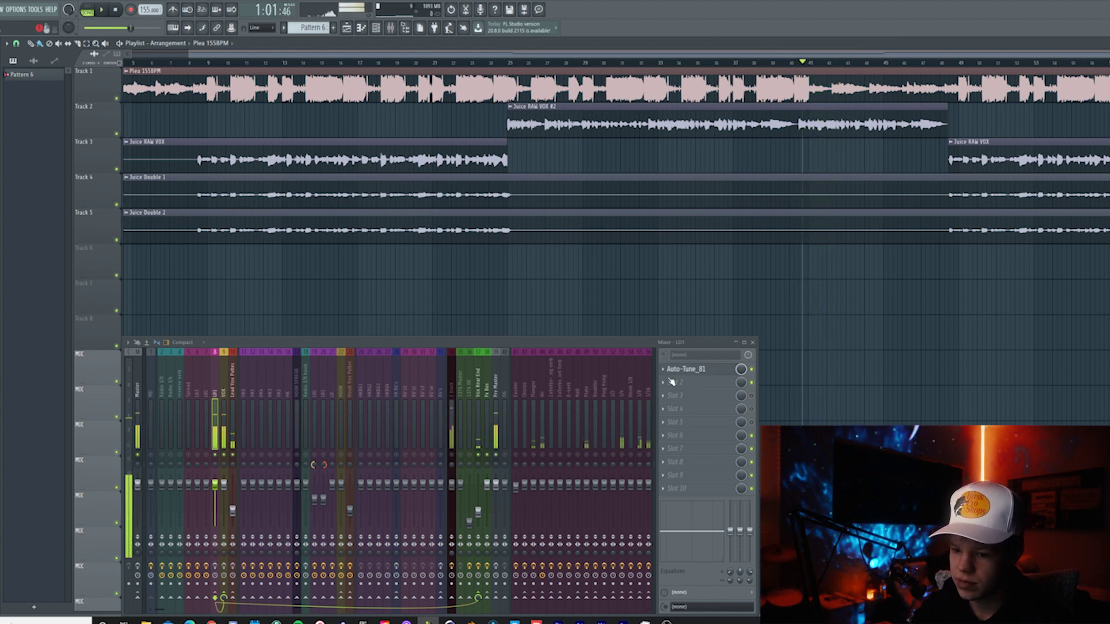
key(space)
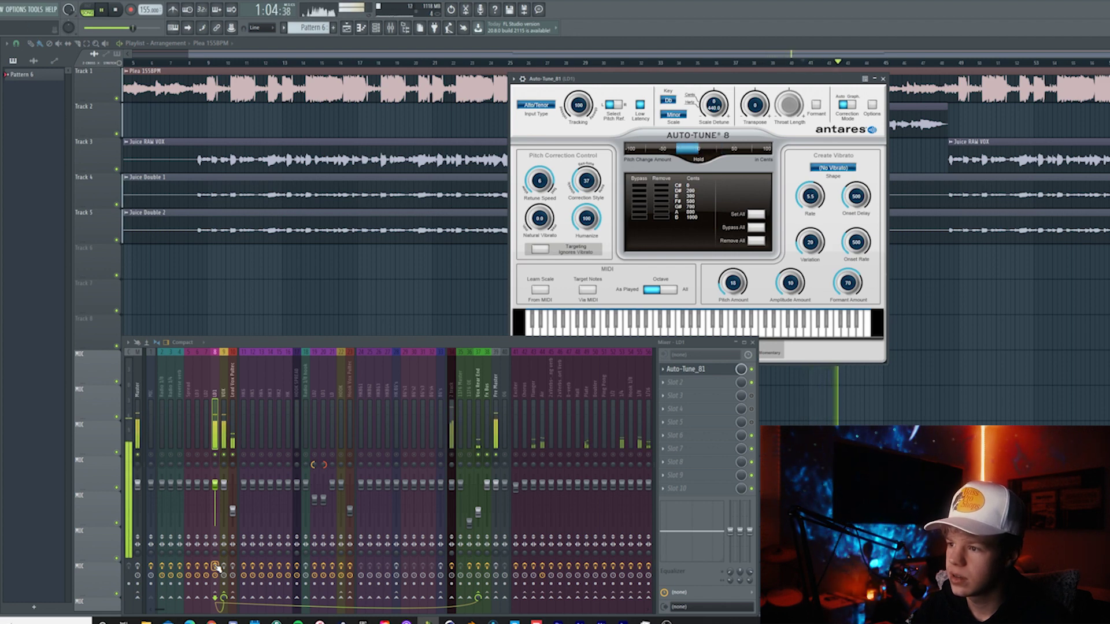
key(space)
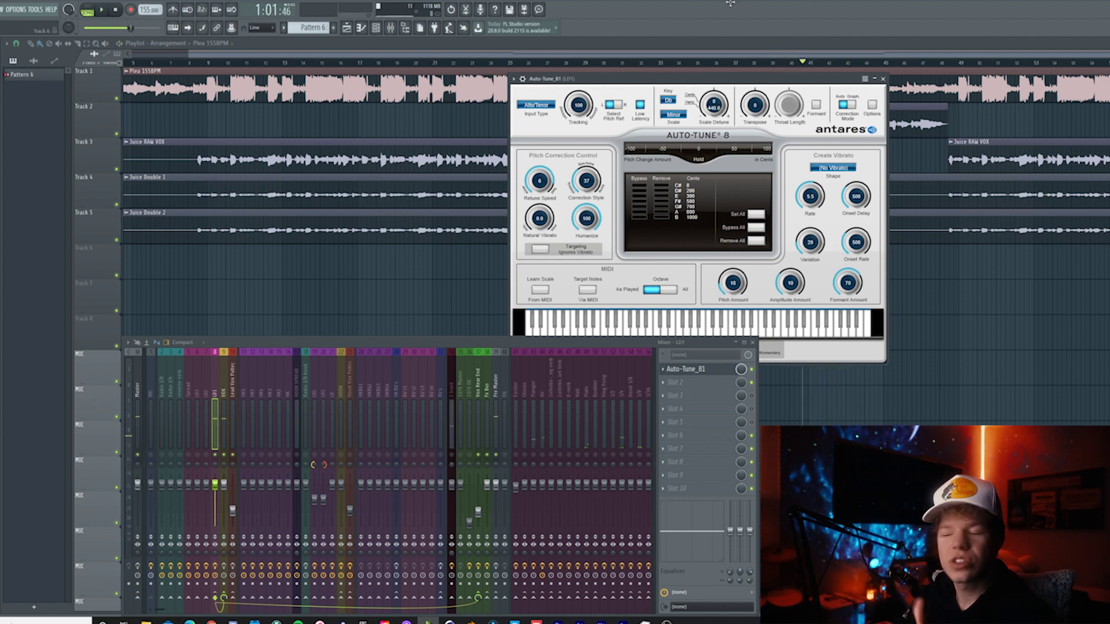
drag(734, 79, 1080, 180)
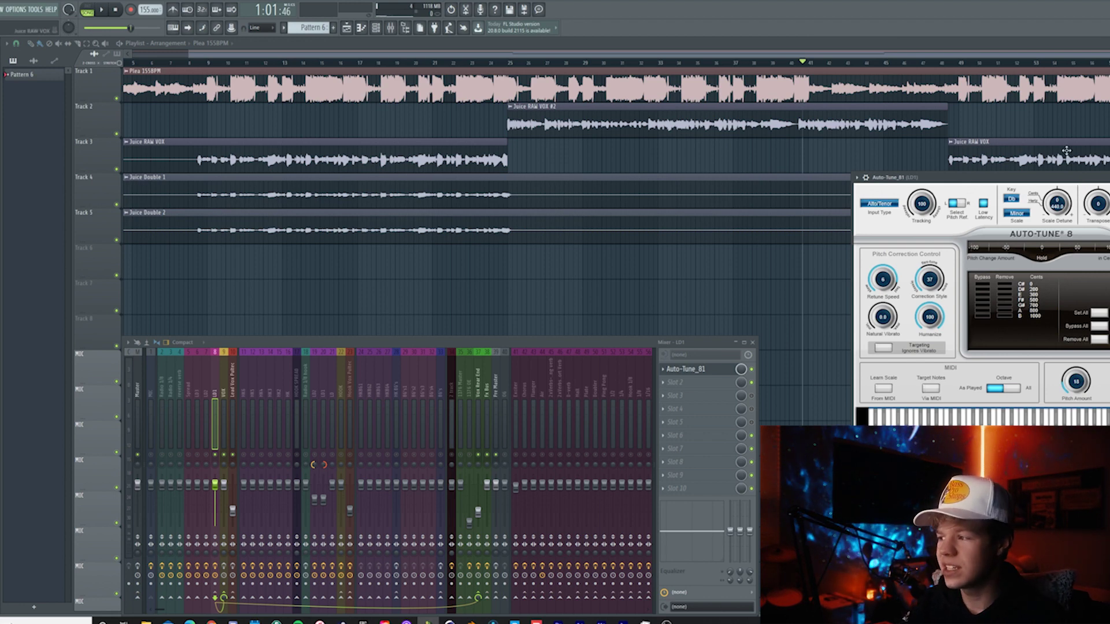
drag(1101, 176, 962, 175)
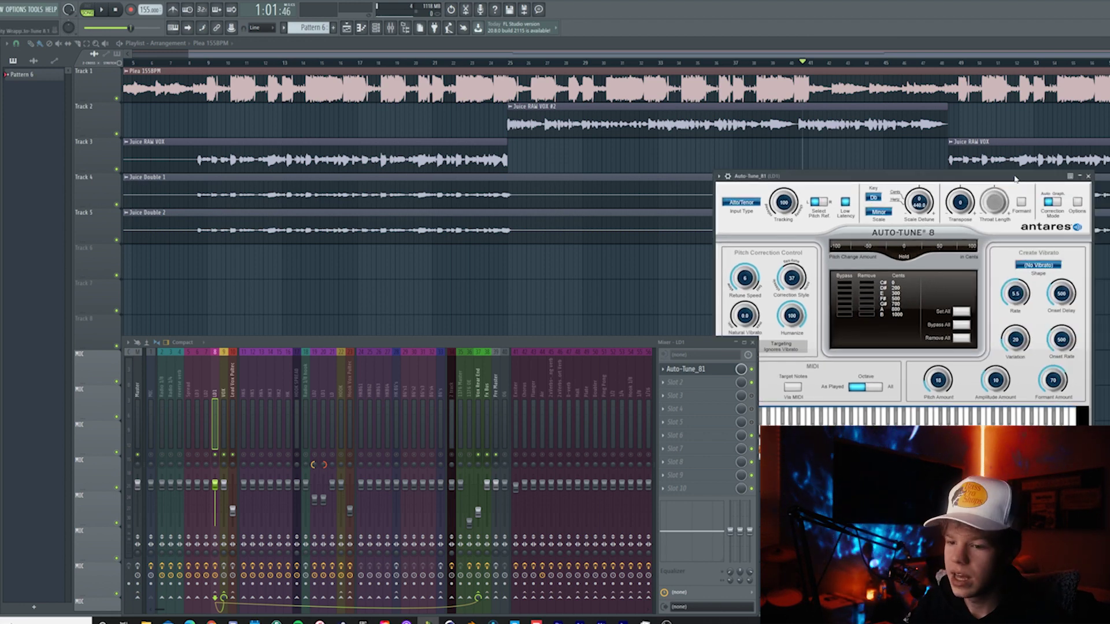
click(1088, 176)
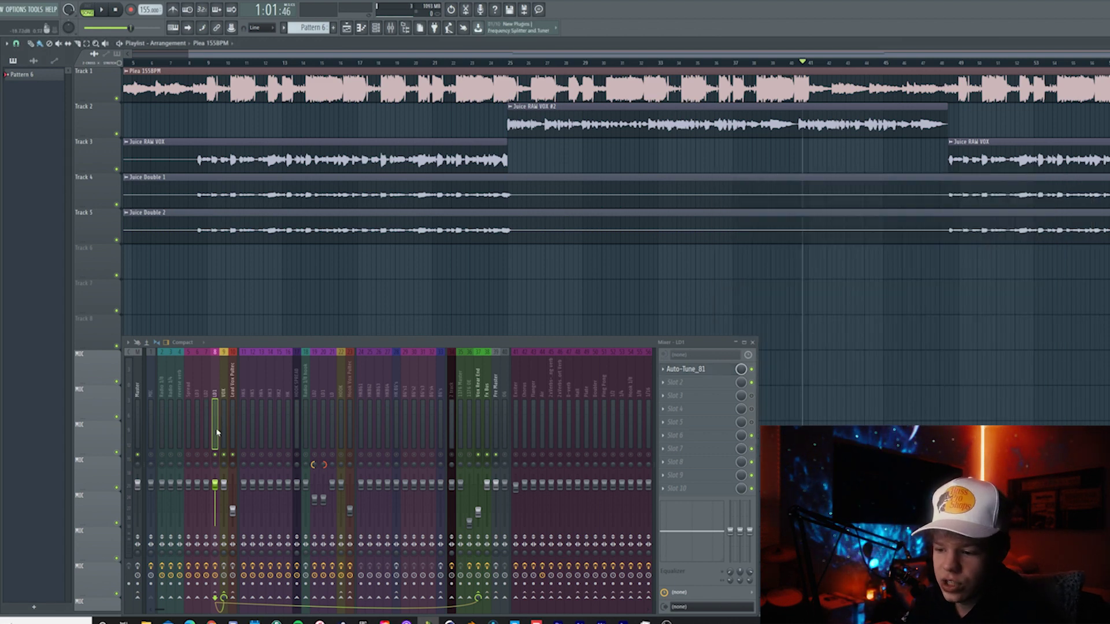
- Examine the effect chains on the VOX, LD1 and Vox Rear End mixer tracks
click(223, 414)
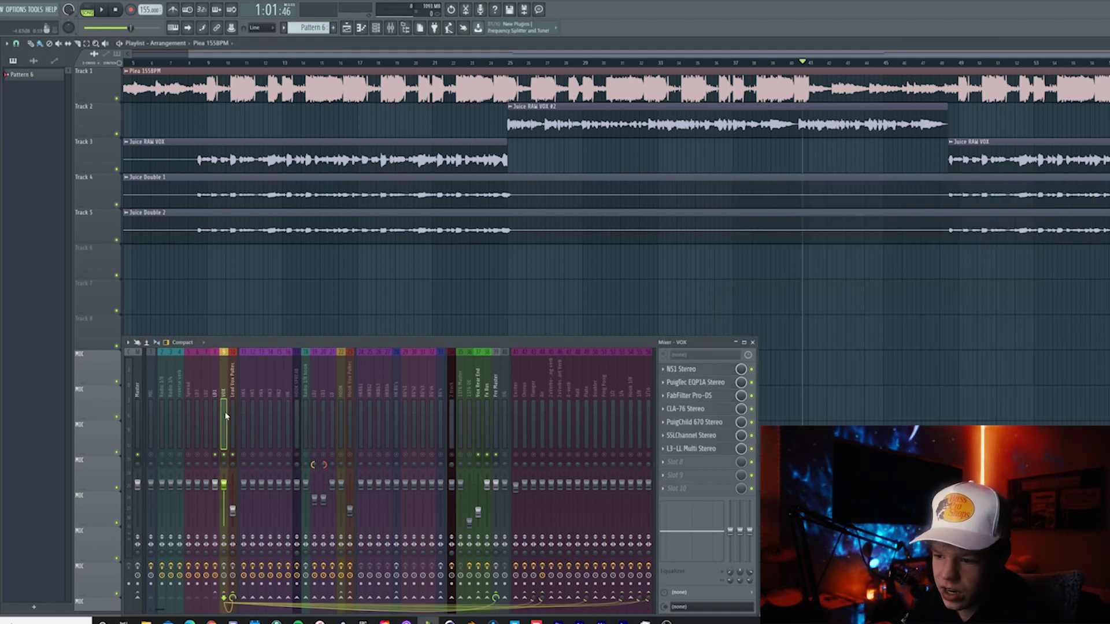
click(215, 414)
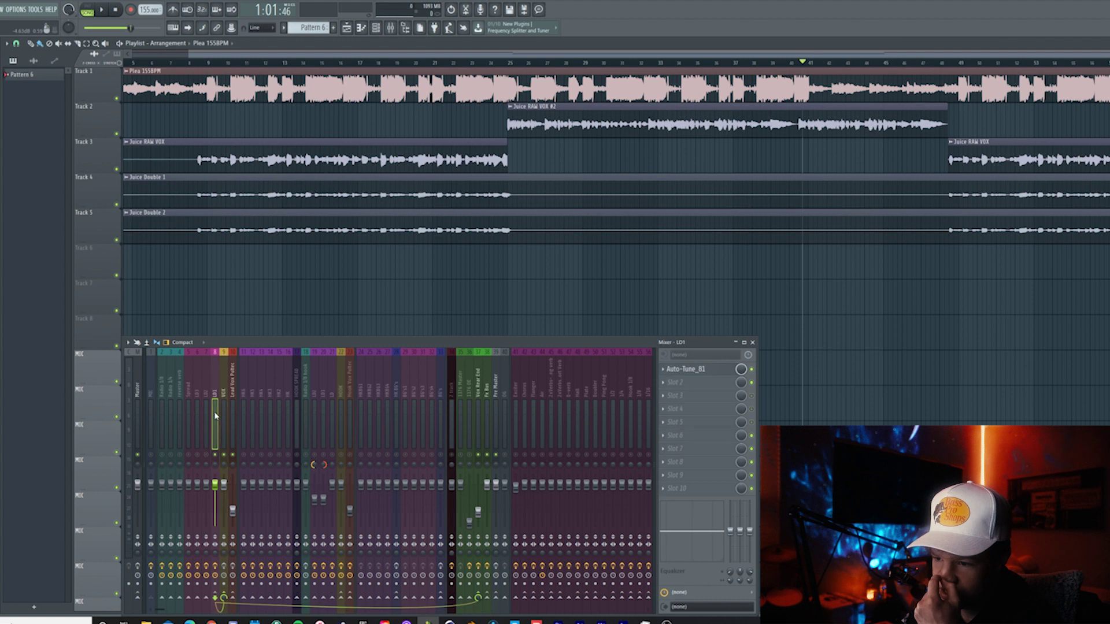
click(477, 409)
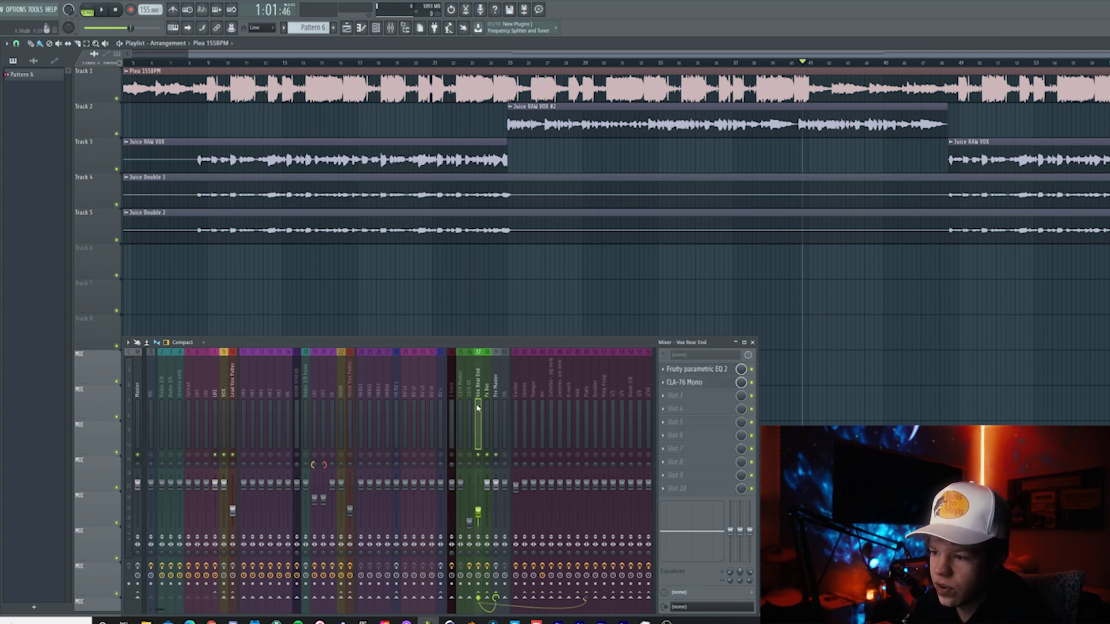
- Open Fruity parametric EQ 2 on the Vox Rear End mixer track, examine its curve and close it
click(690, 369)
drag(84, 46, 267, 158)
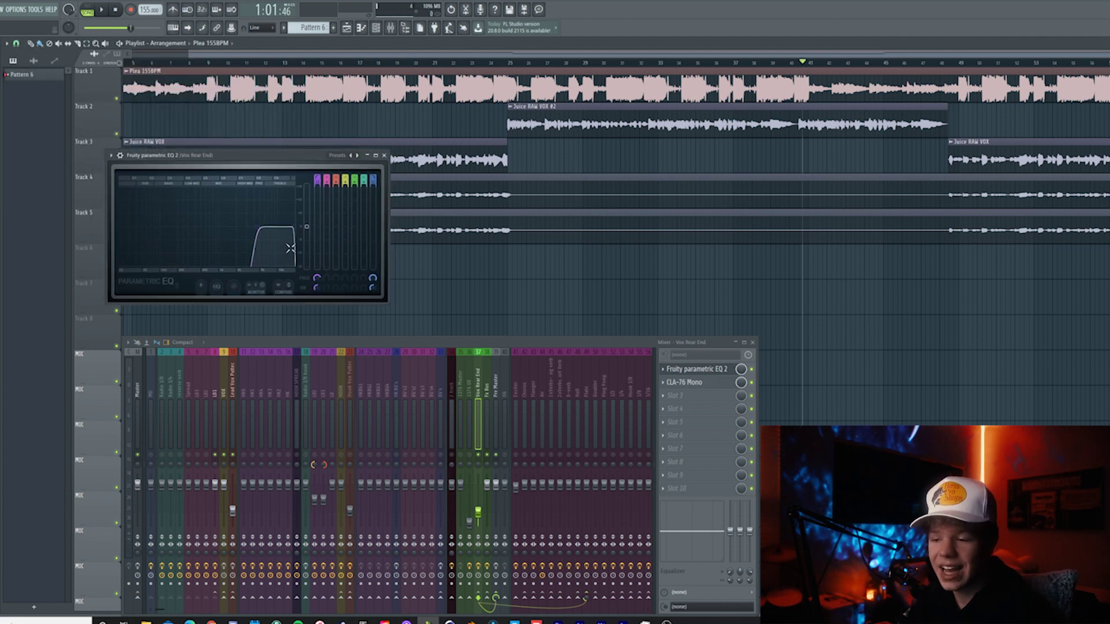
click(384, 155)
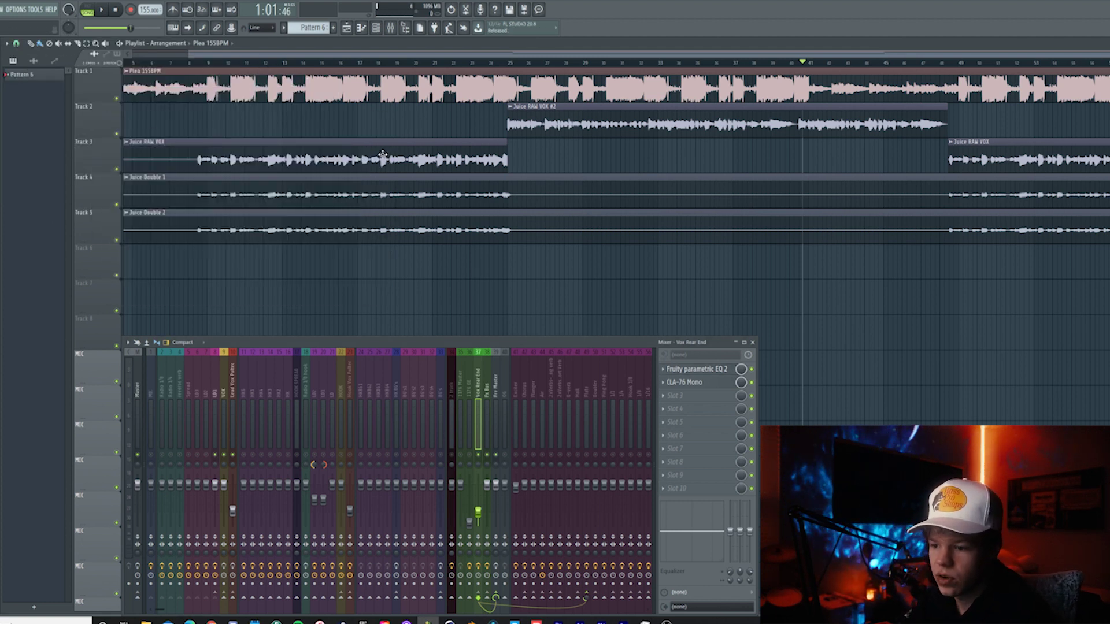
- Open NS1 on the VOX mixer track and bypass the effects that follow it in the chain
click(223, 421)
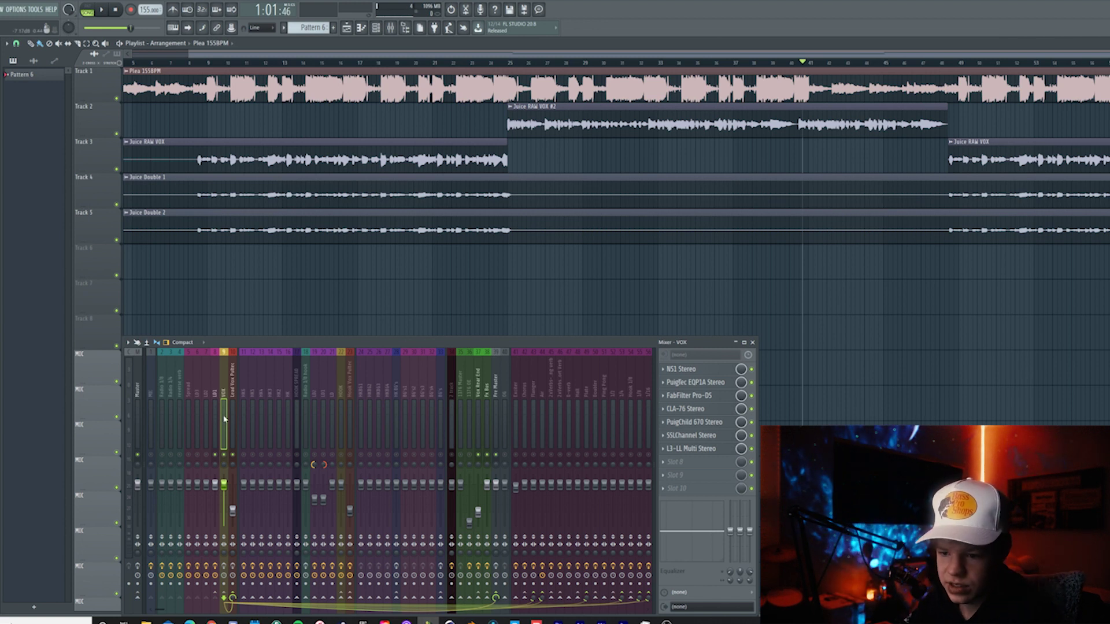
click(688, 369)
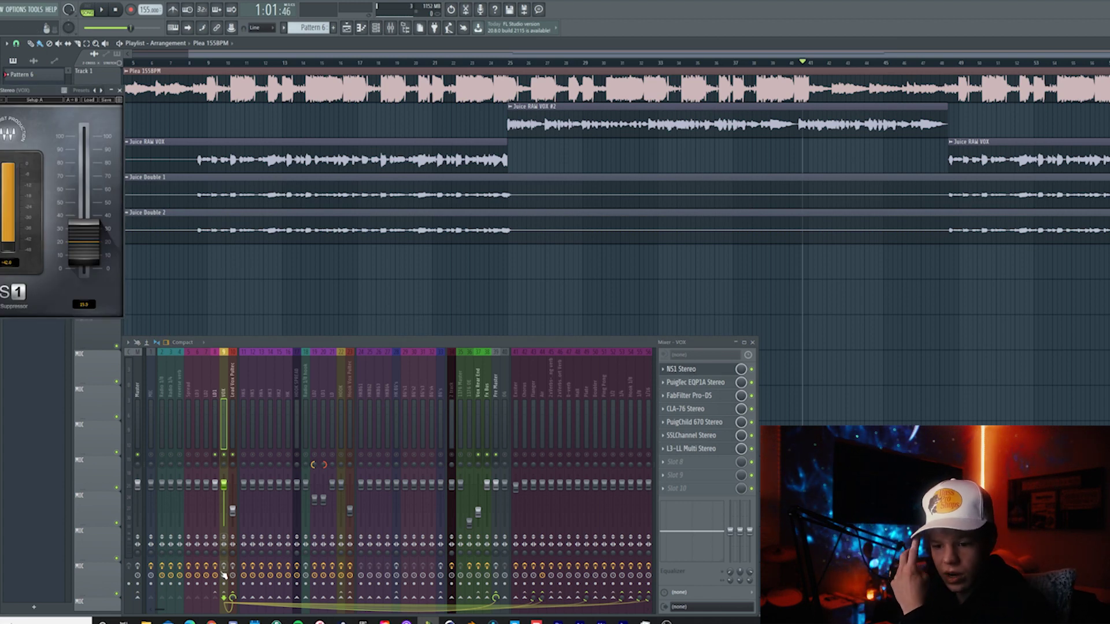
drag(57, 97, 603, 191)
click(751, 384)
click(752, 396)
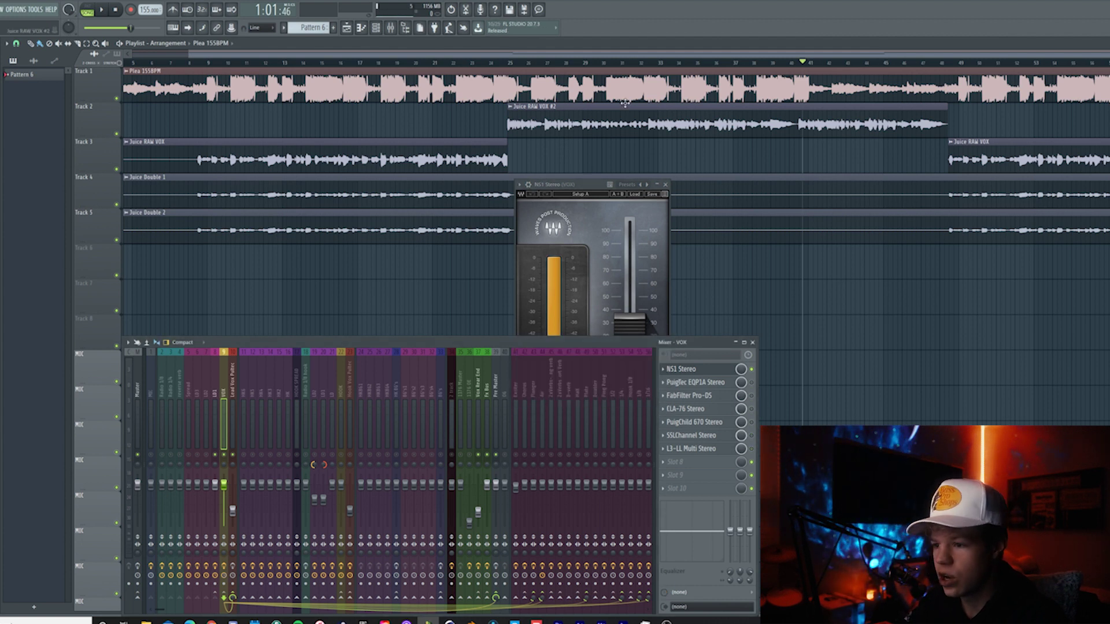
drag(563, 190, 519, 123)
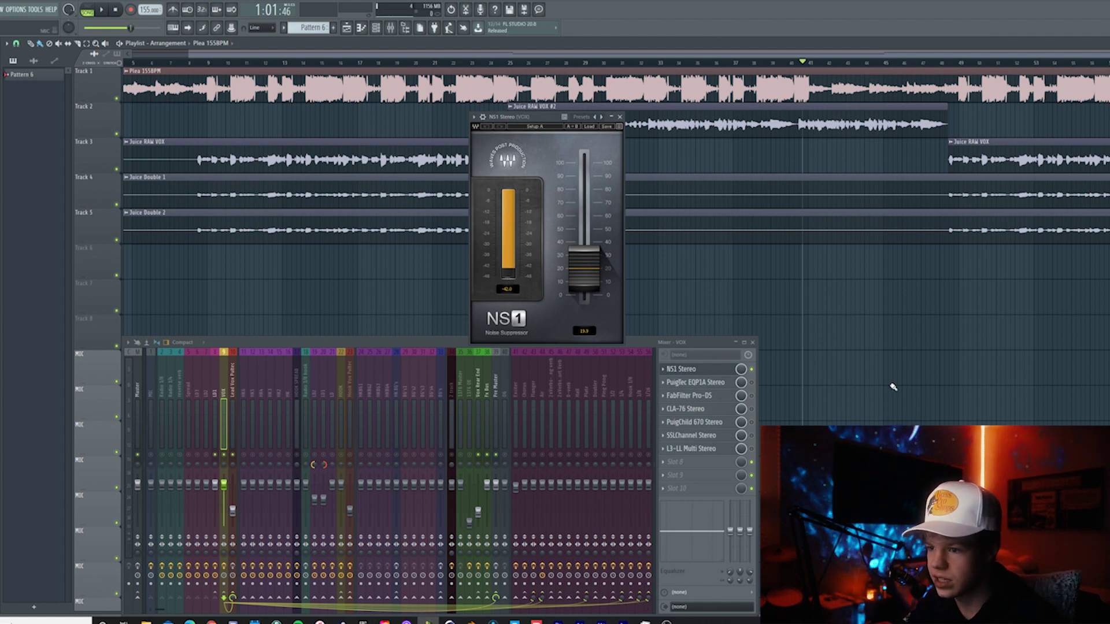
- Play the vocal from 1:01:46 while watching the NS1 noise suppressor's meter, and close the plugin
key(space)
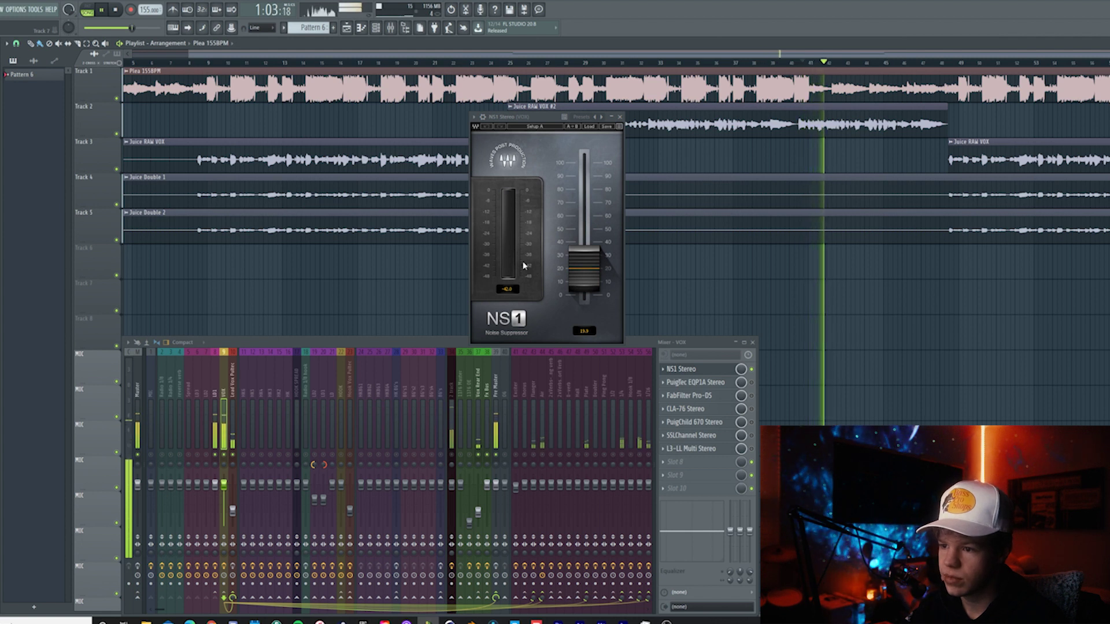
key(space)
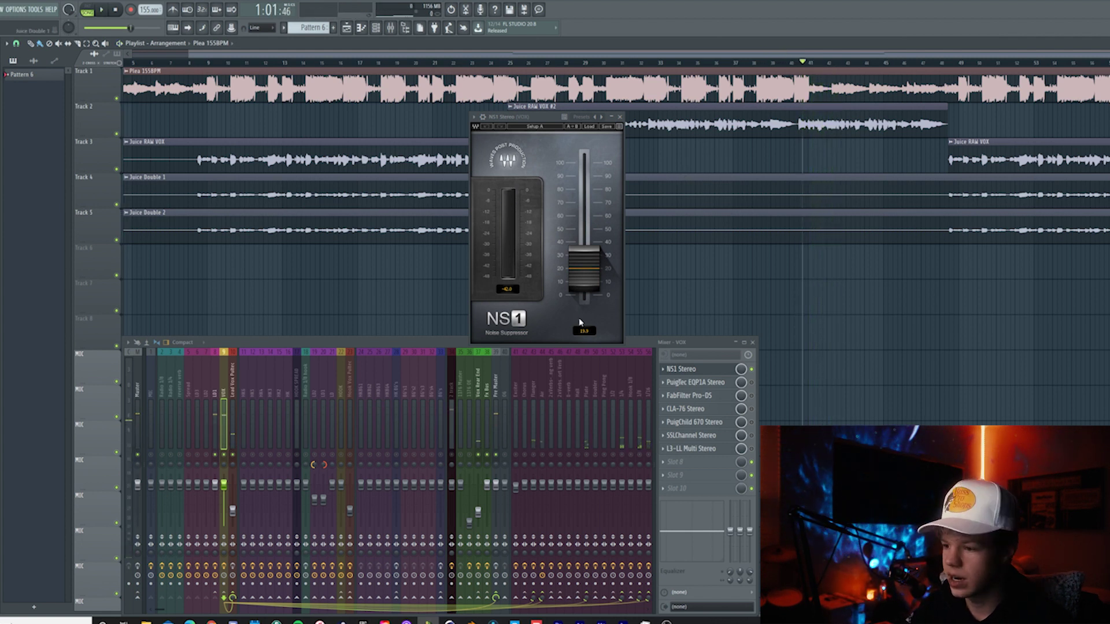
click(688, 369)
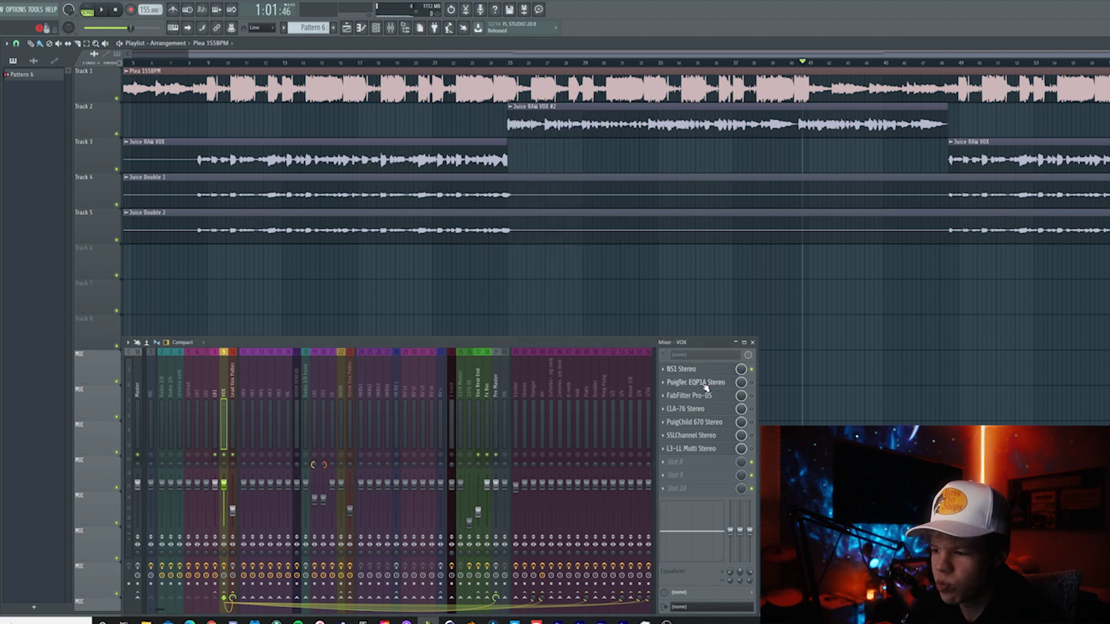
- Open PuigTec EQP1A on the VOX track, examine its boost, attenuation and frequency settings, and close it
click(700, 383)
drag(372, 166, 420, 196)
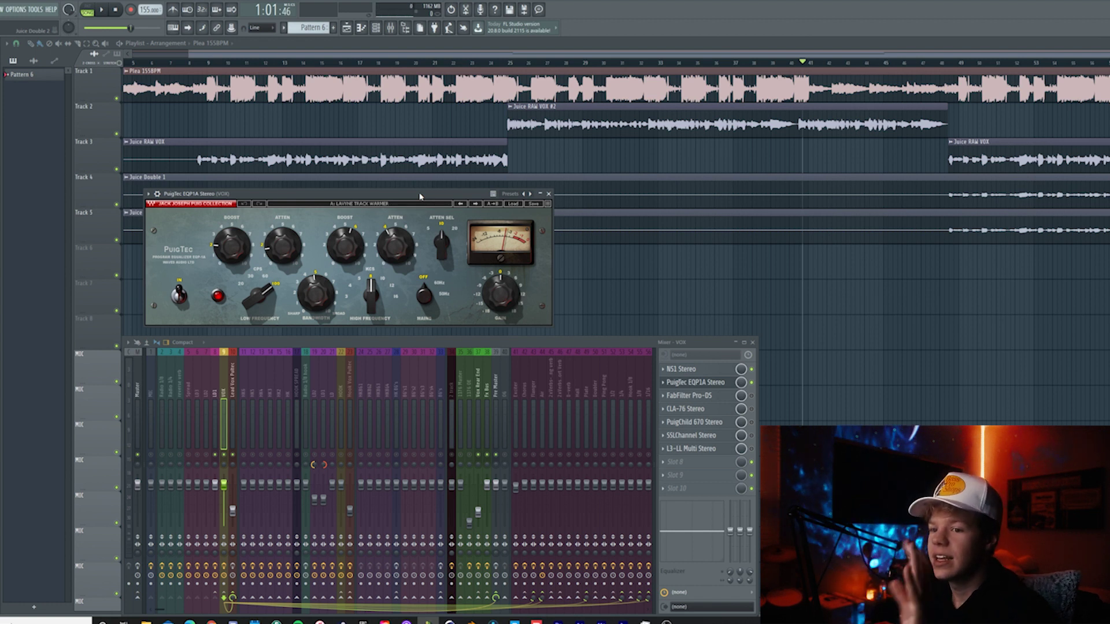
mouse_move(420, 196)
mouse_down()
mouse_move(400, 194)
mouse_move(407, 202)
mouse_move(400, 190)
mouse_up()
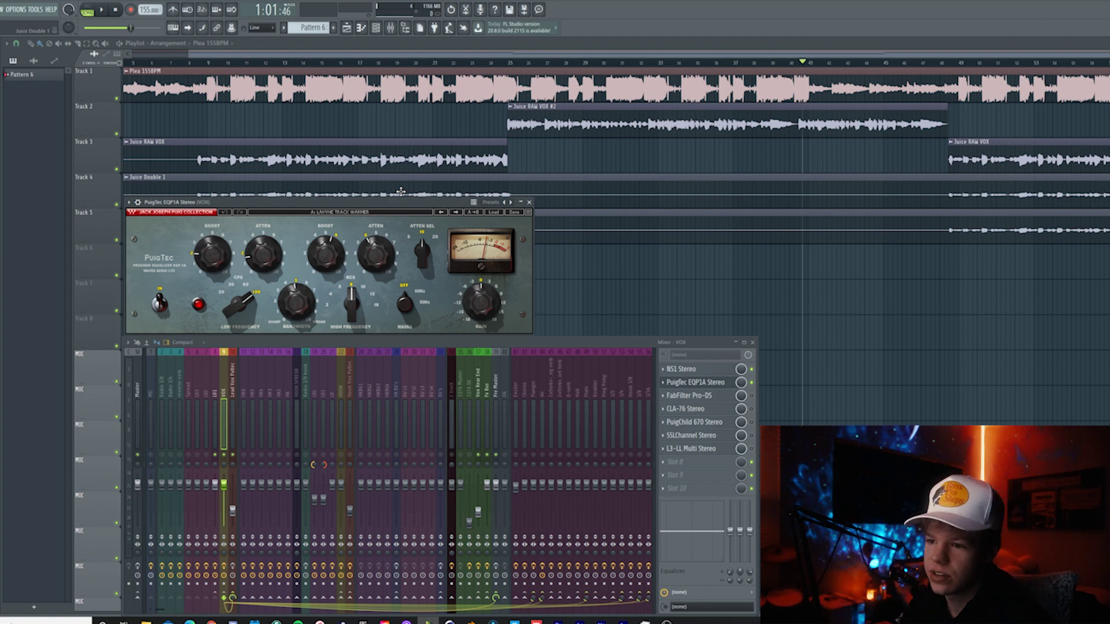
drag(390, 206, 513, 176)
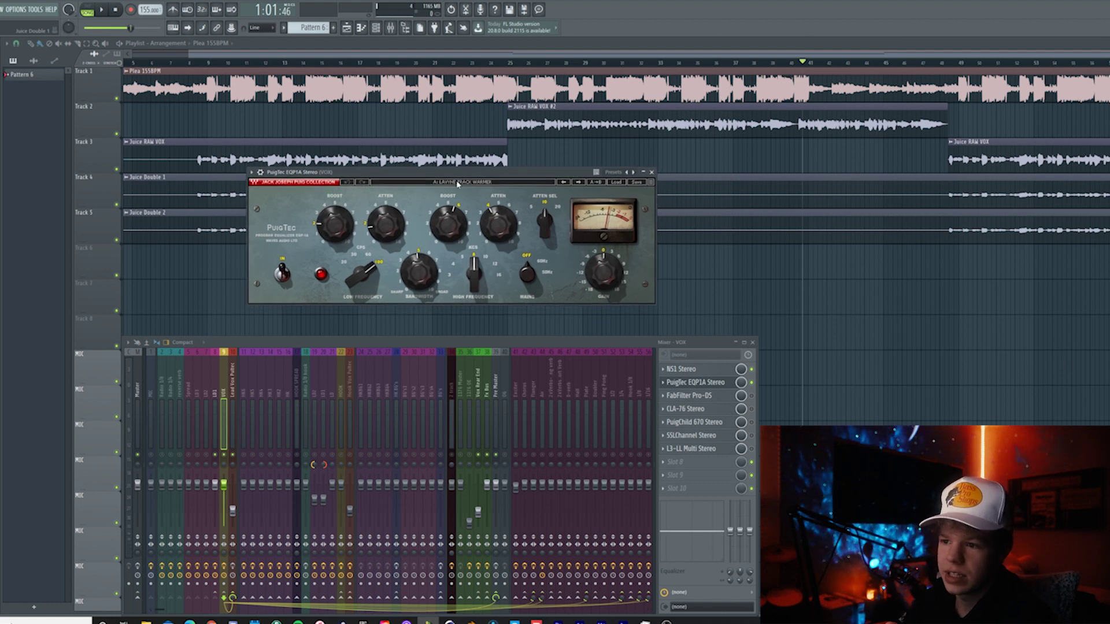
drag(515, 171, 492, 169)
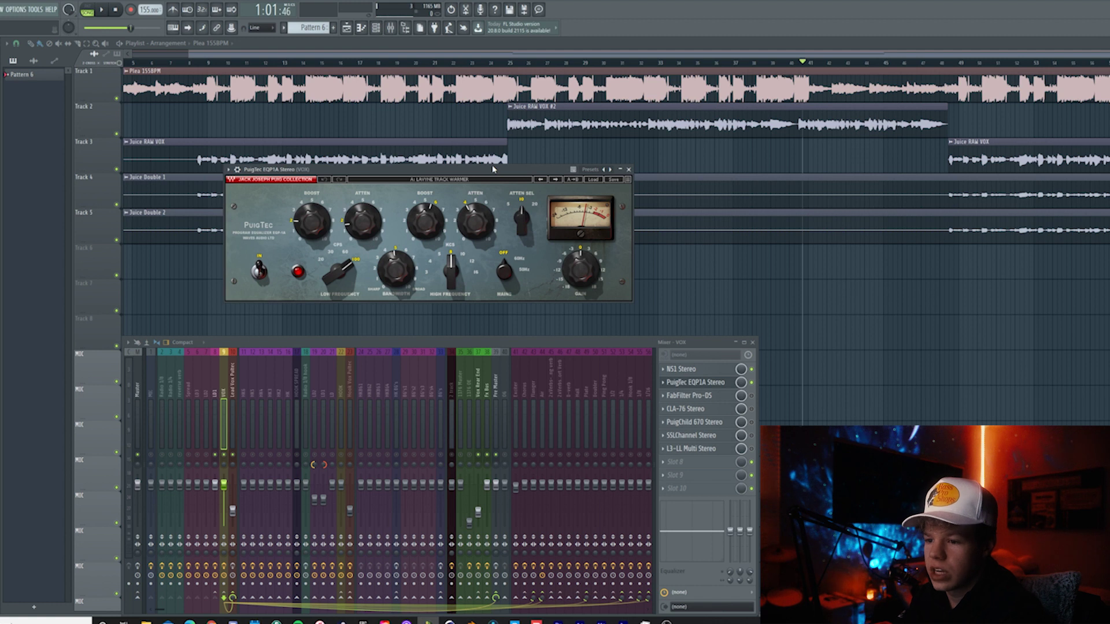
drag(488, 173, 520, 179)
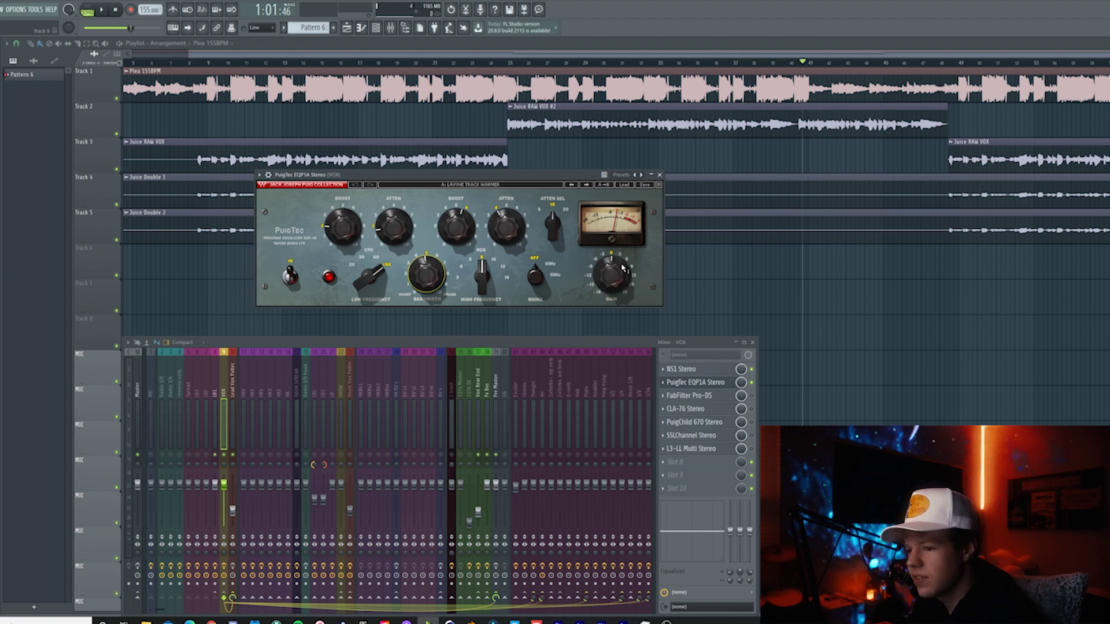
key(Escape)
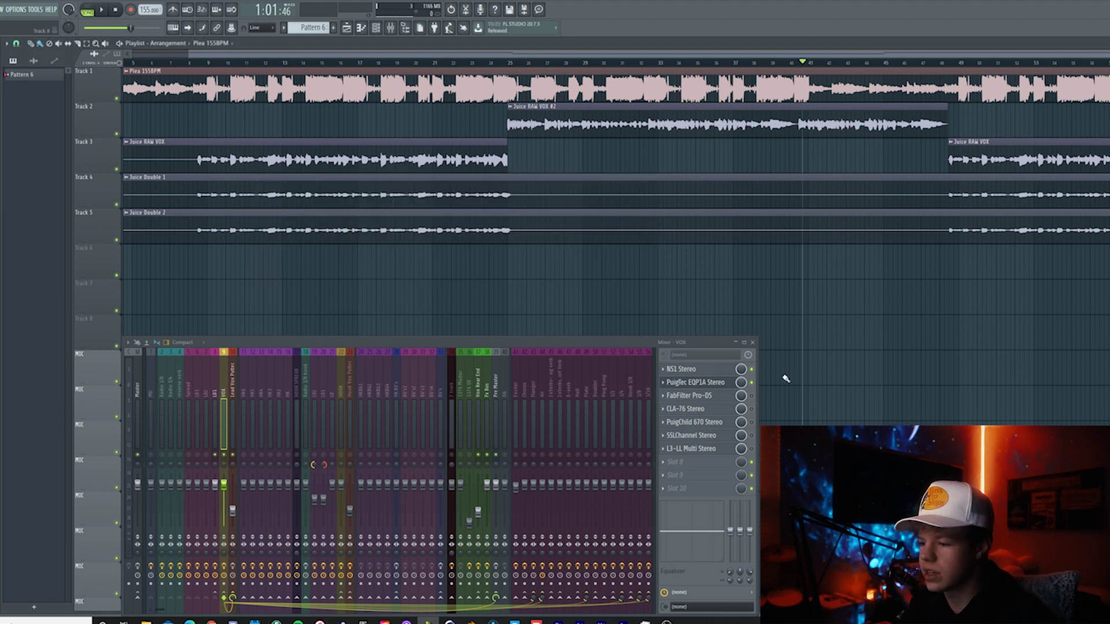
- Reopen PuigTec EQP1A and play the vocal from 1:01:46 to compare the sound with the EQ enabled and bypassed
click(696, 382)
key(space)
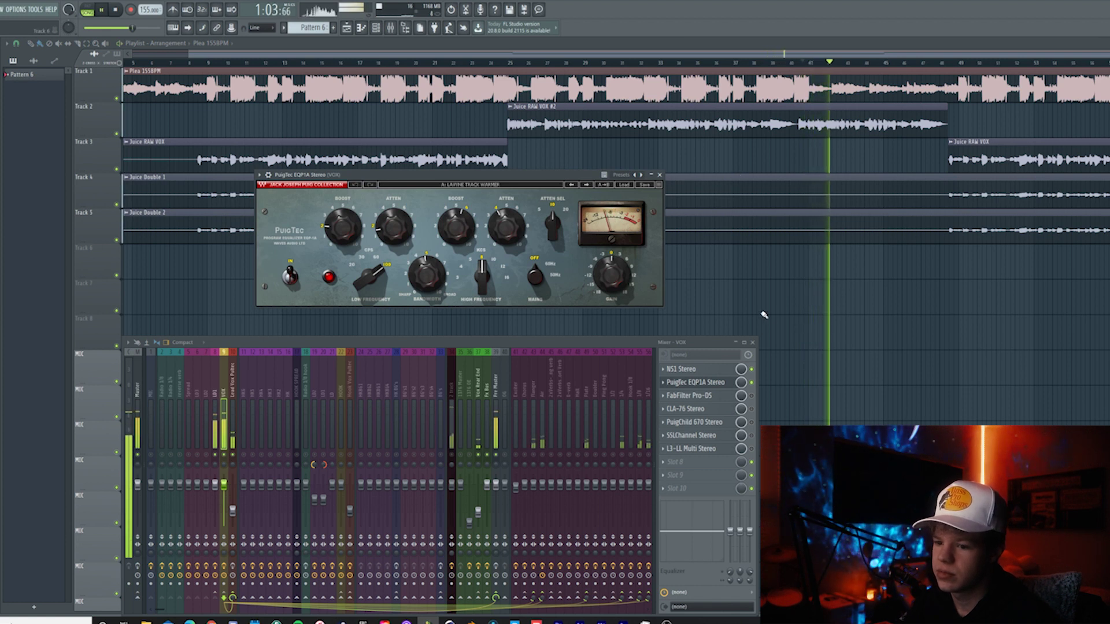
key(space)
key(space)
click(752, 383)
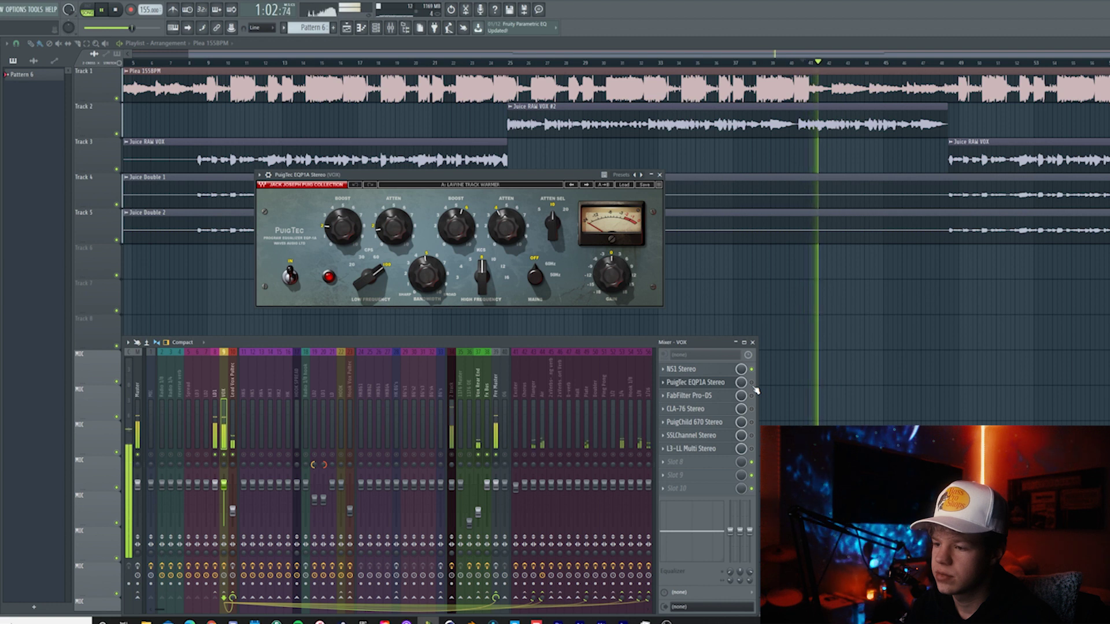
click(752, 383)
key(space)
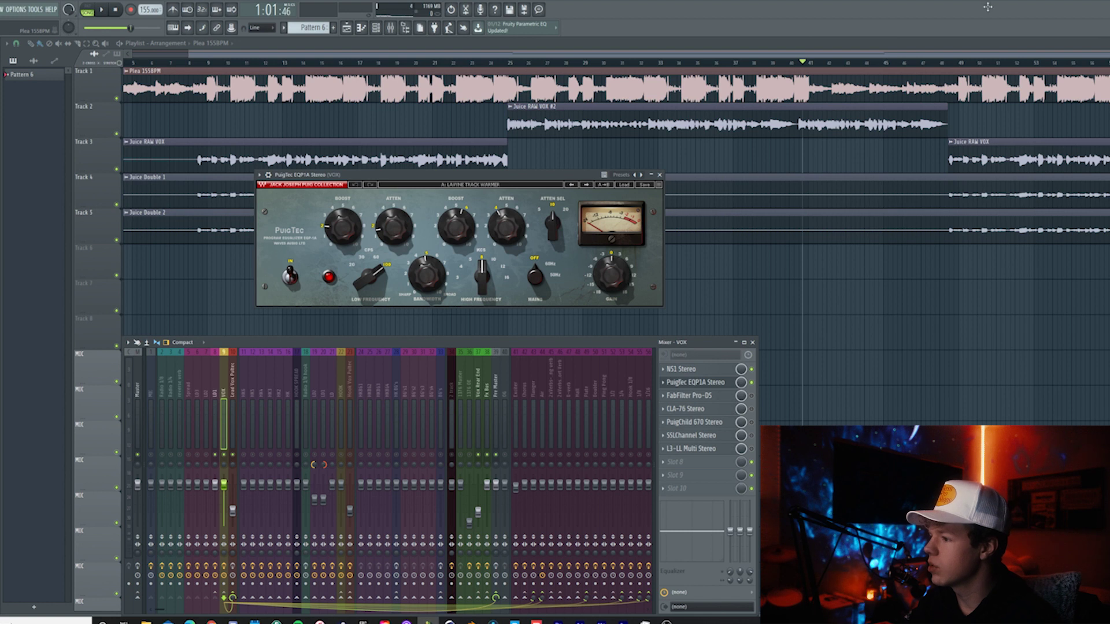
click(966, 68)
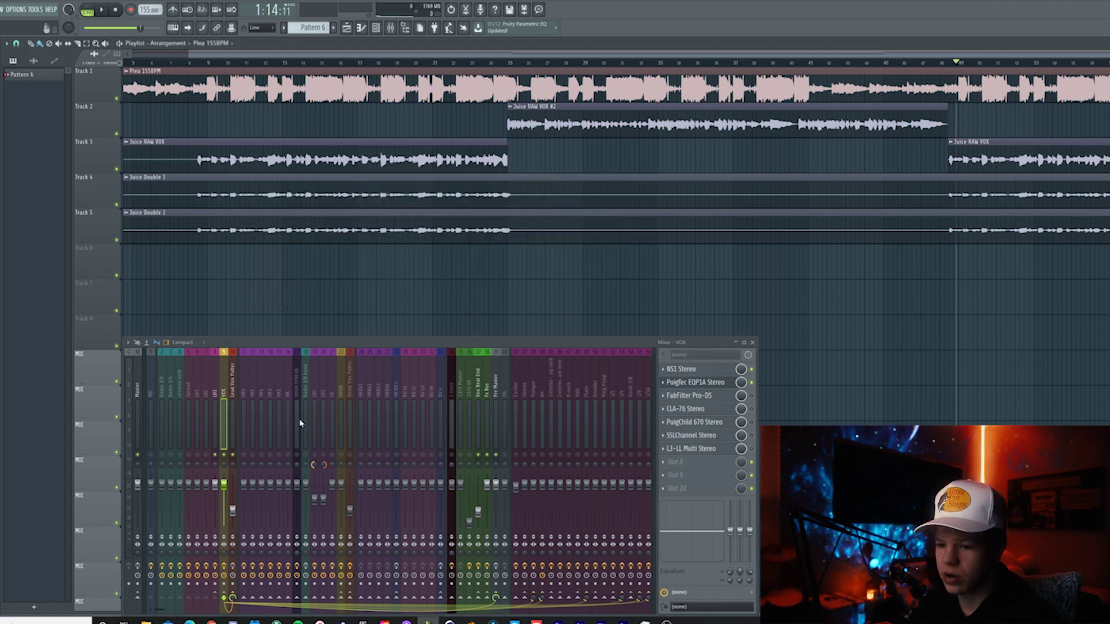
click(696, 383)
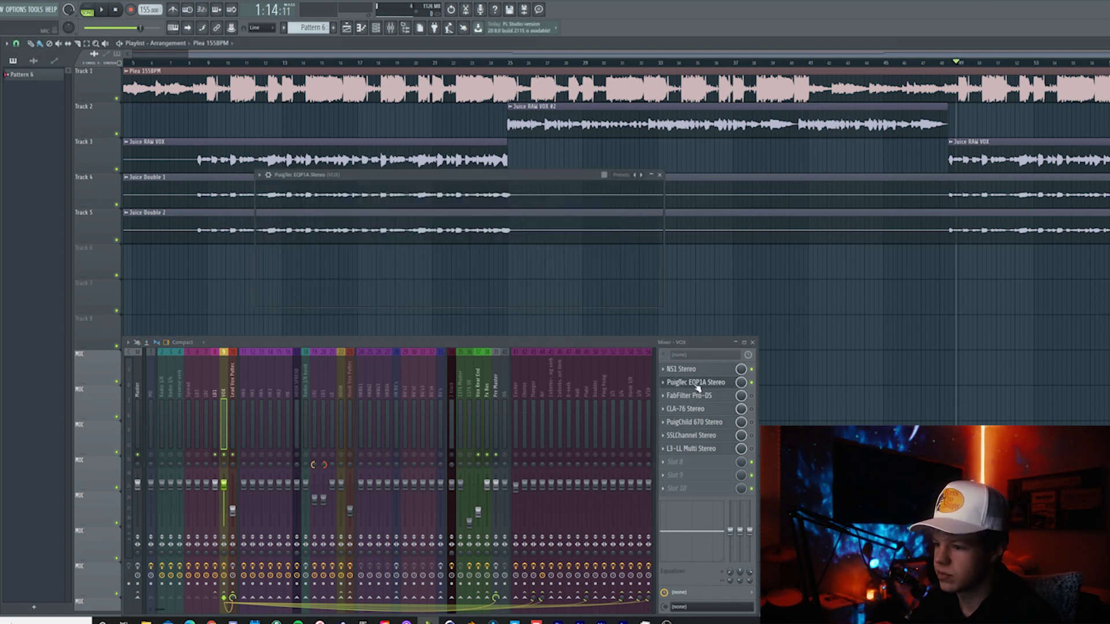
key(space)
key(space)
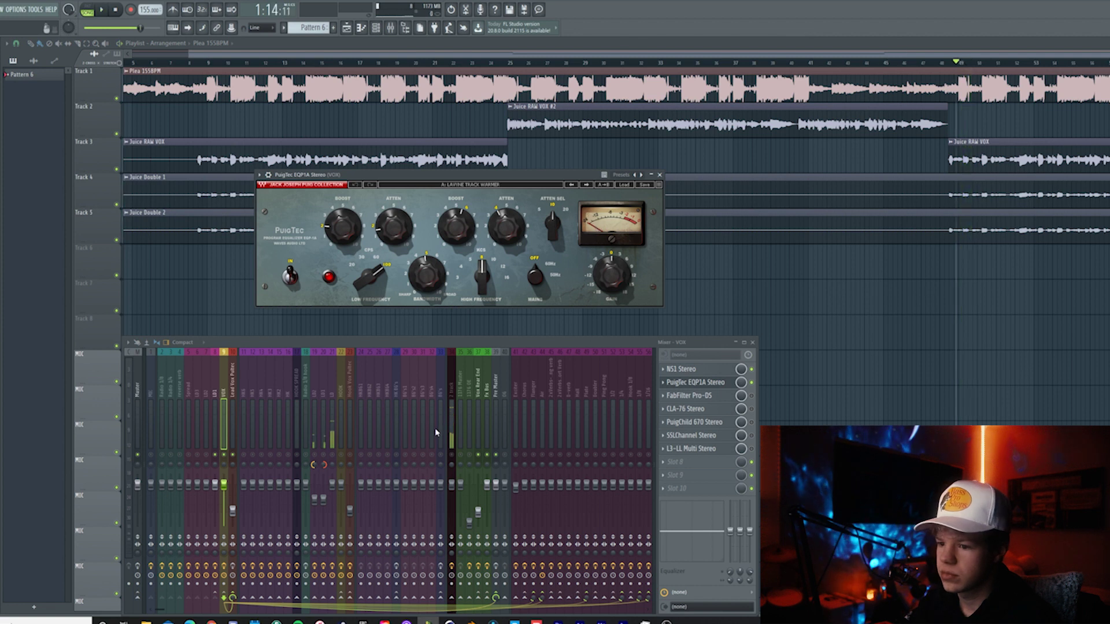
- Play the vocal from 0:38:53 with PuigTec EQP1A enabled and bypassed to compare the sound
click(794, 66)
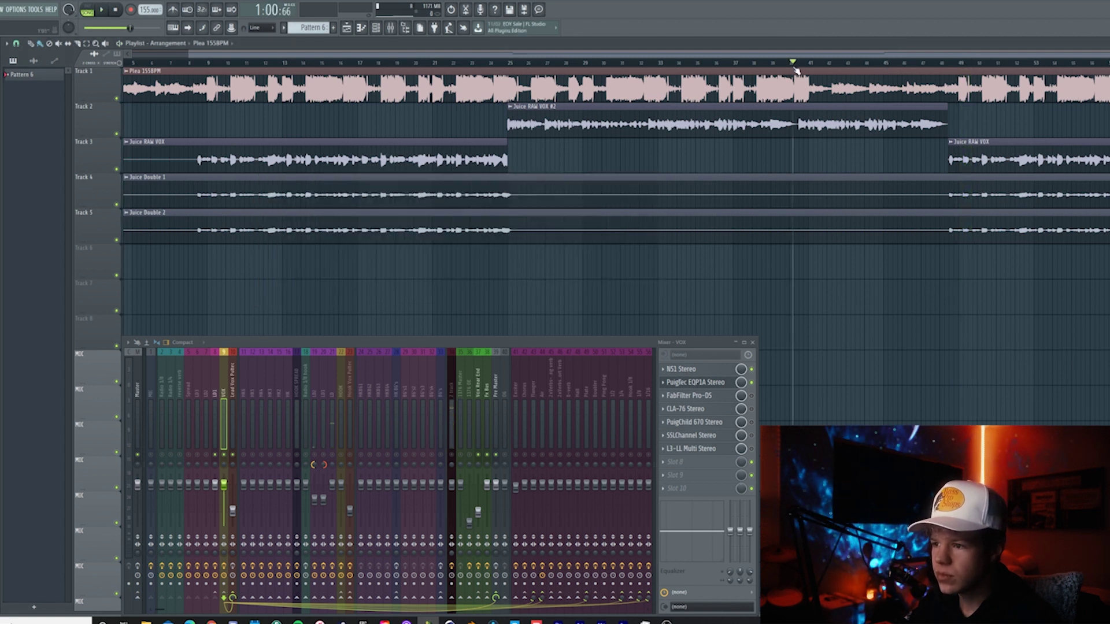
click(524, 67)
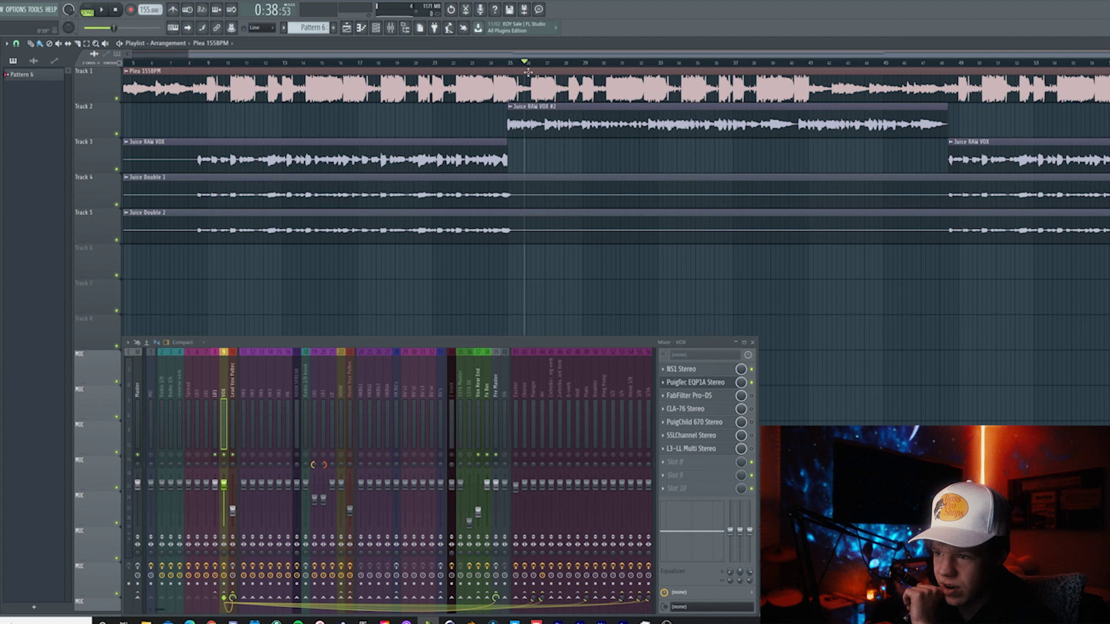
click(697, 383)
key(space)
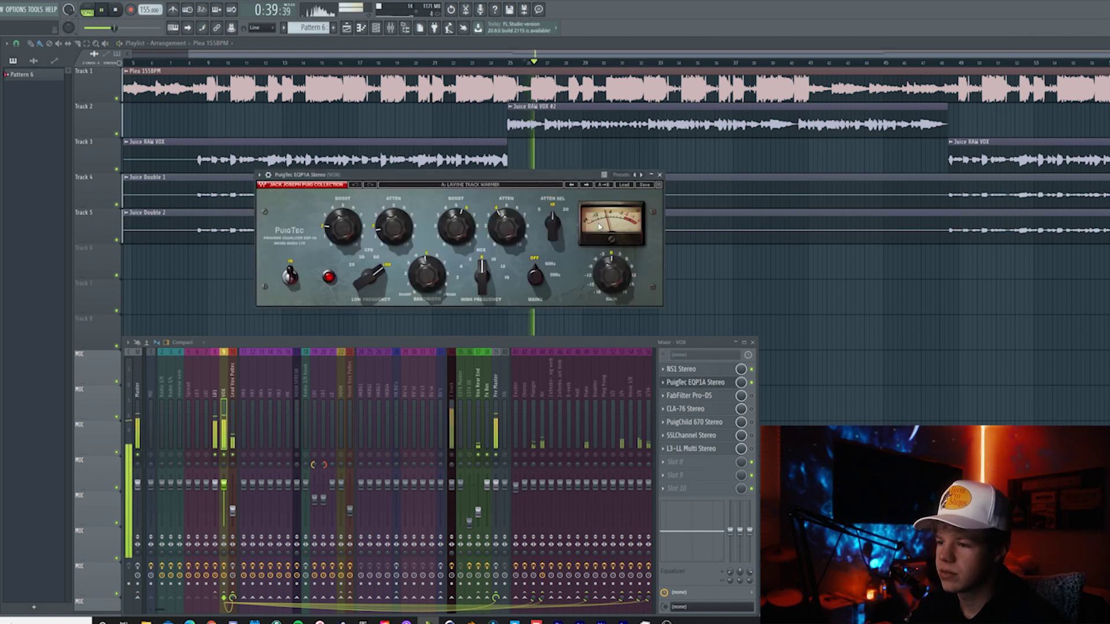
key(space)
click(752, 385)
key(space)
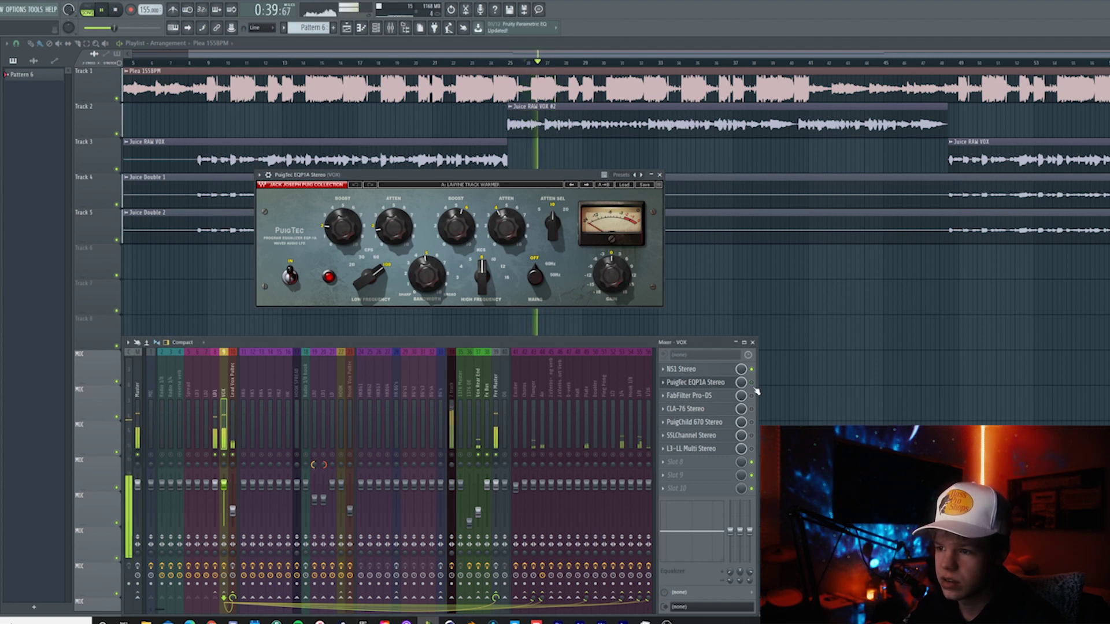
key(space)
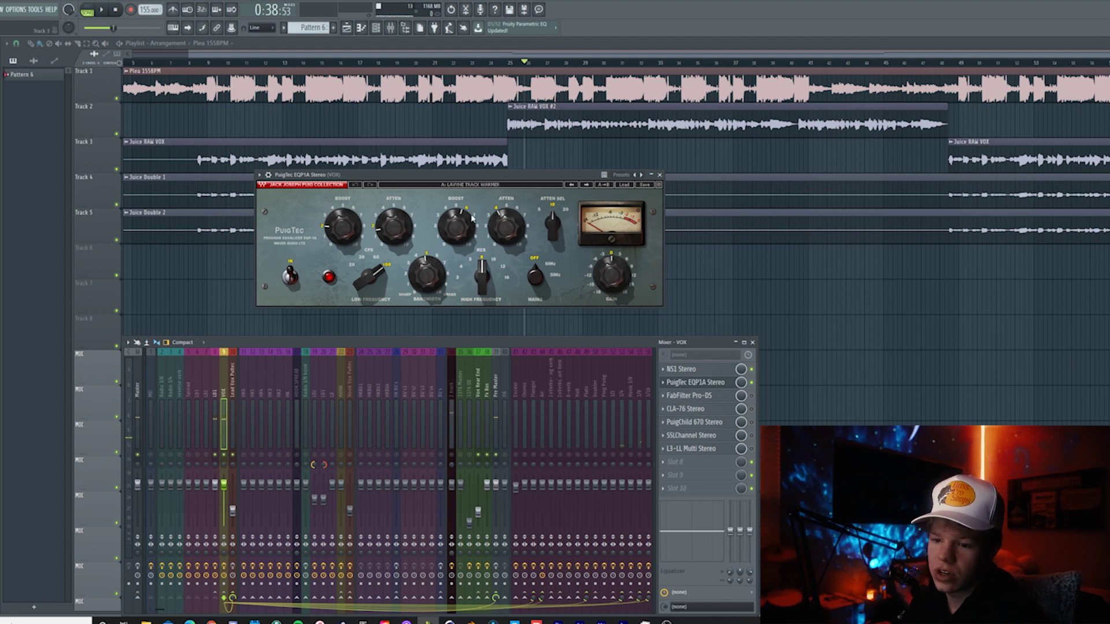
- Open CLA-2A Stereo on the MIC mixer track, examine its settings and close it
click(151, 427)
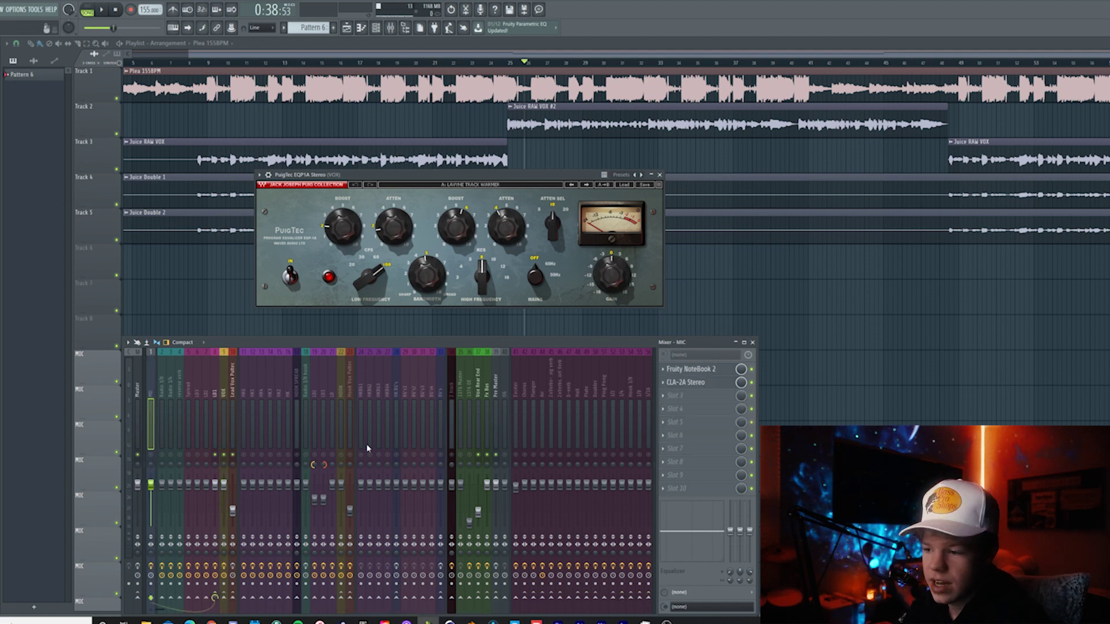
click(693, 382)
drag(365, 223, 209, 183)
click(327, 179)
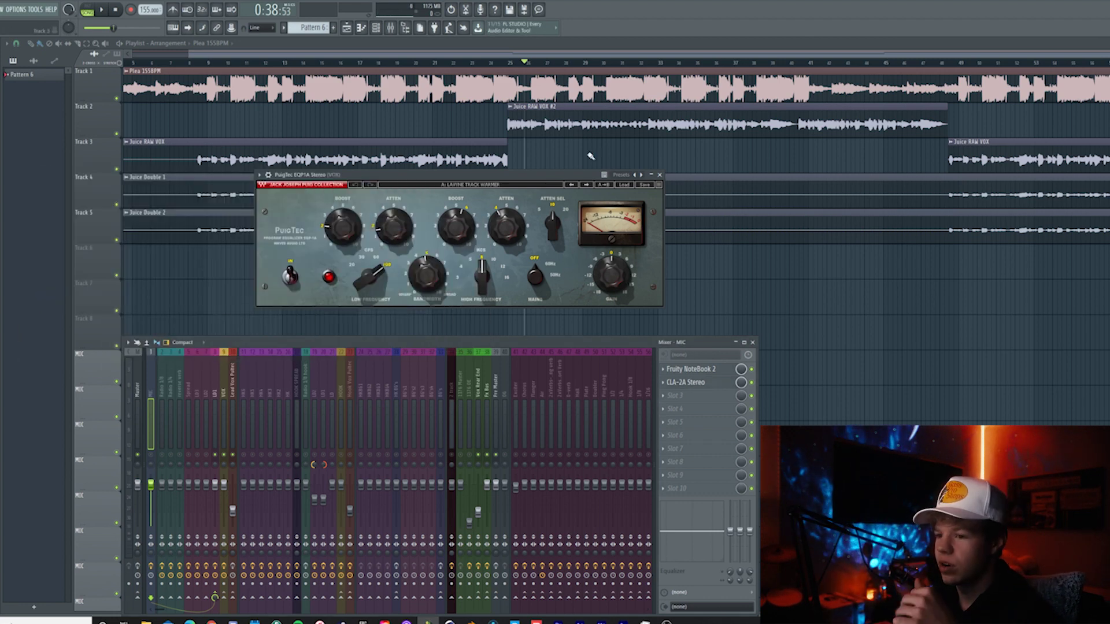
- Enable FabFilter Pro-DS on the VOX track, play the vocal from 0:38:53 with its window open, and close the plugin
click(226, 431)
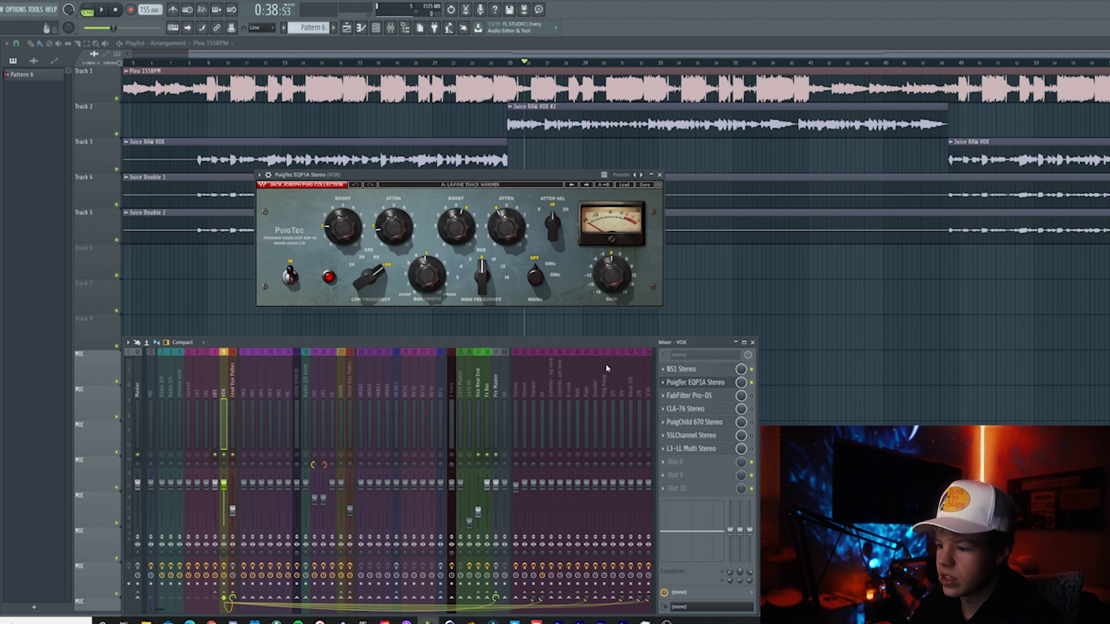
click(727, 396)
click(752, 395)
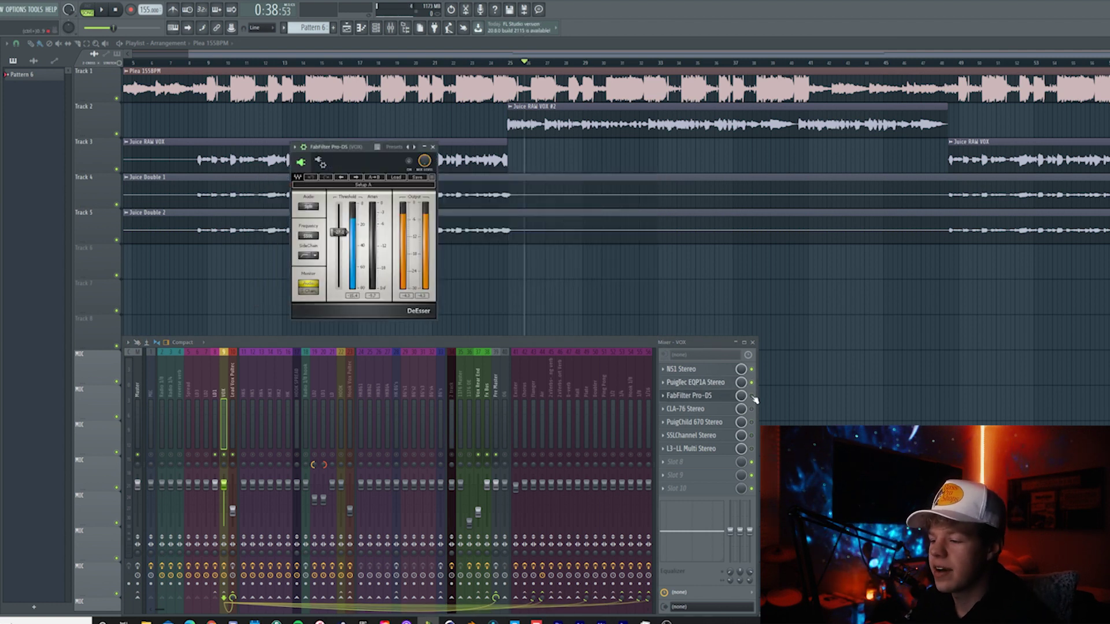
key(Escape)
key(space)
click(718, 397)
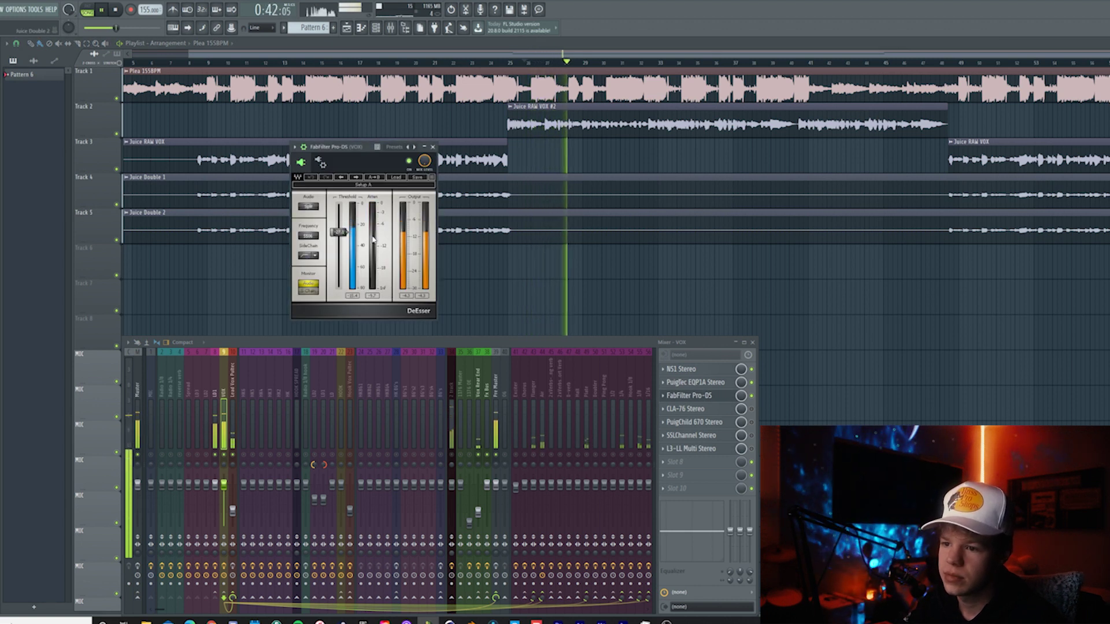
key(space)
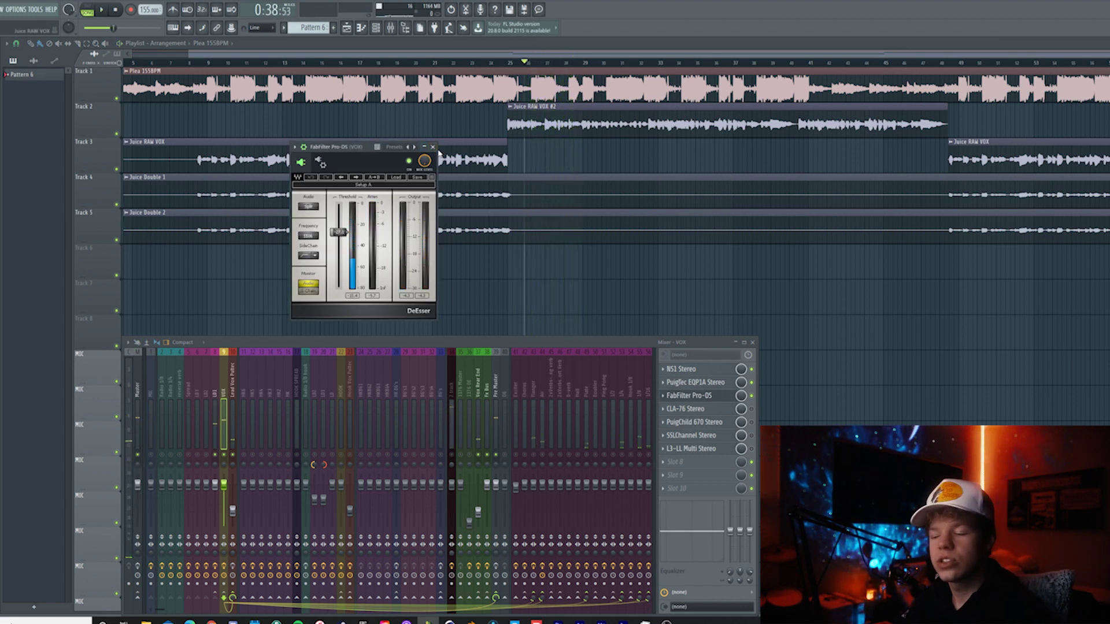
click(426, 148)
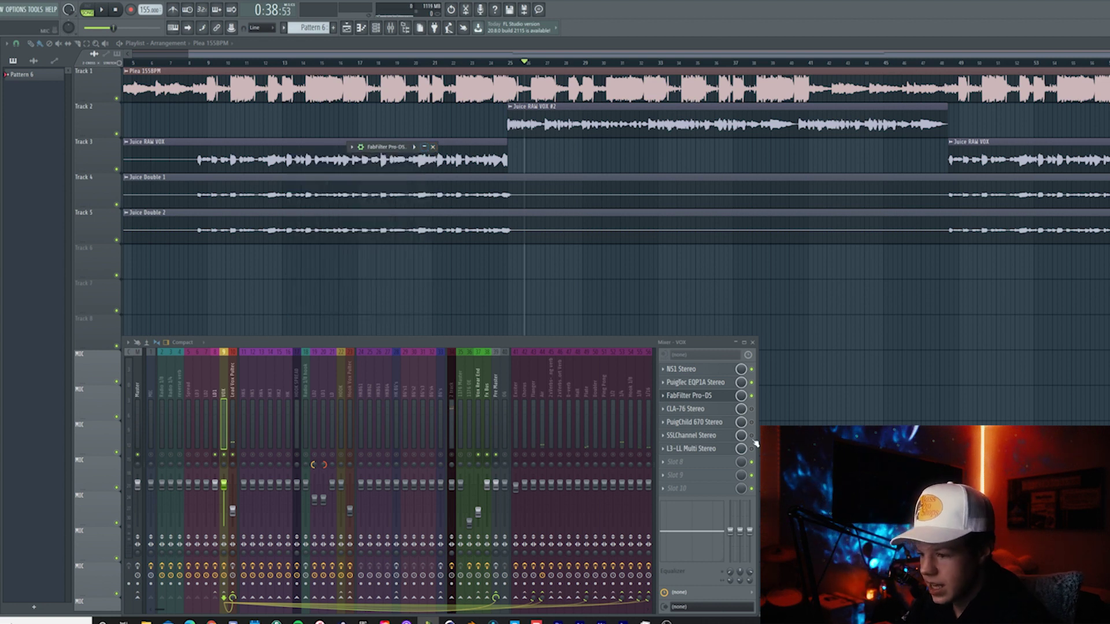
- Open CLA-76 Stereo on the VOX track, place its window above the mixer, and play the vocal from 0:38:53 twice to audition the compressor
click(721, 409)
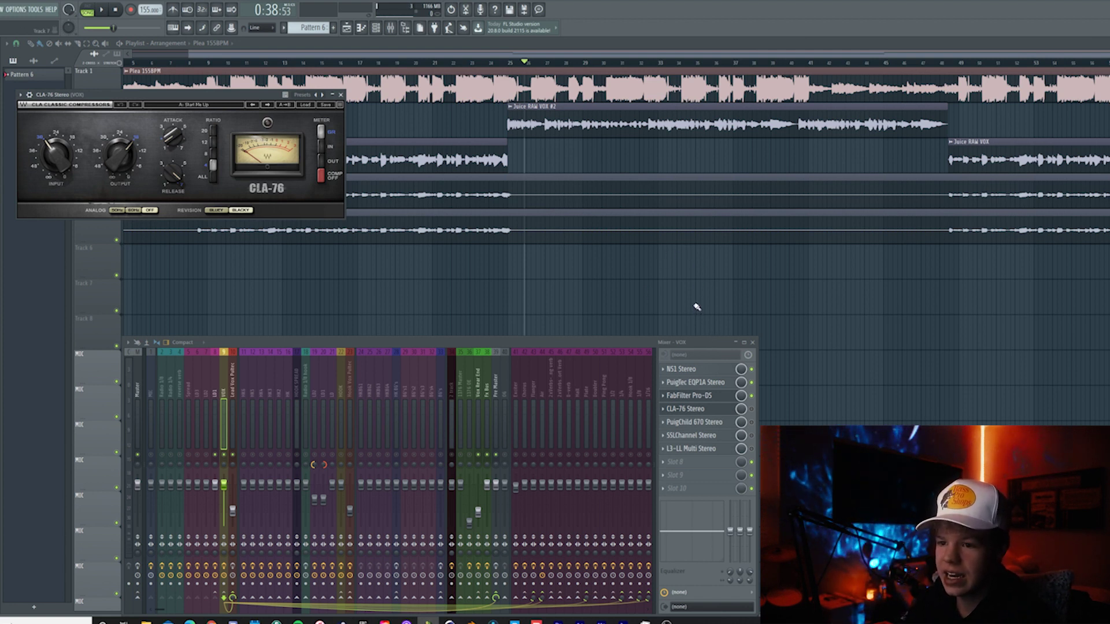
drag(217, 96, 698, 209)
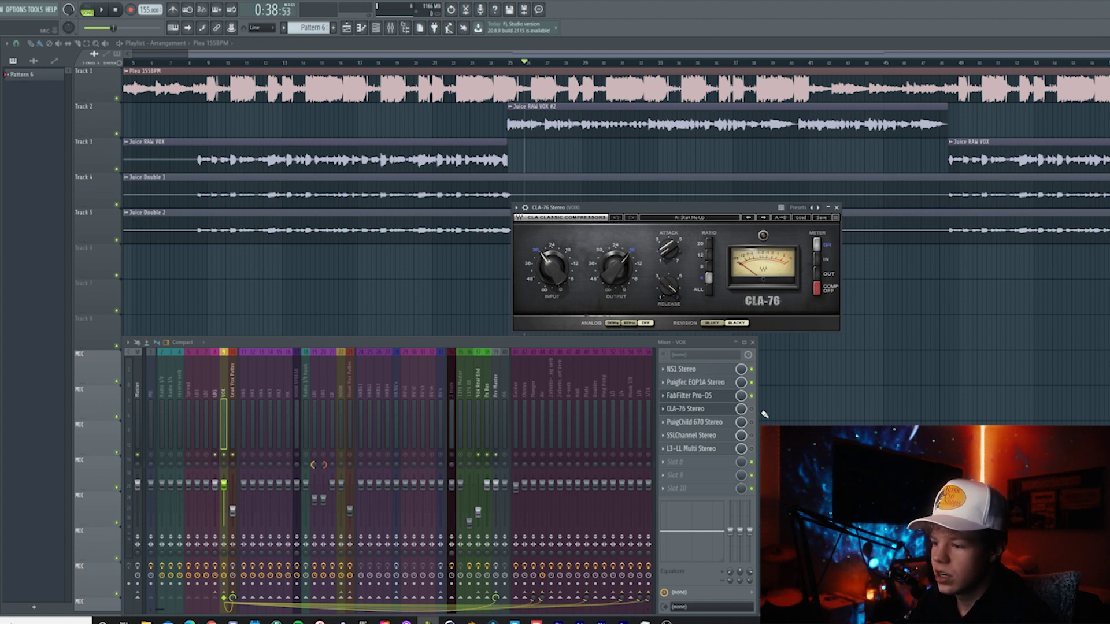
key(space)
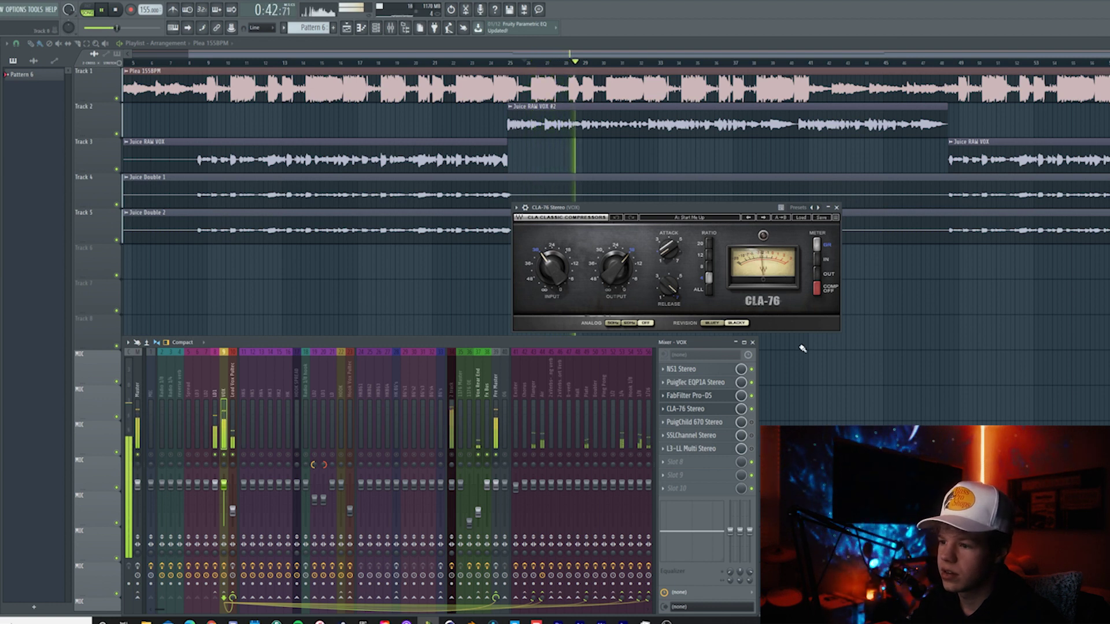
key(space)
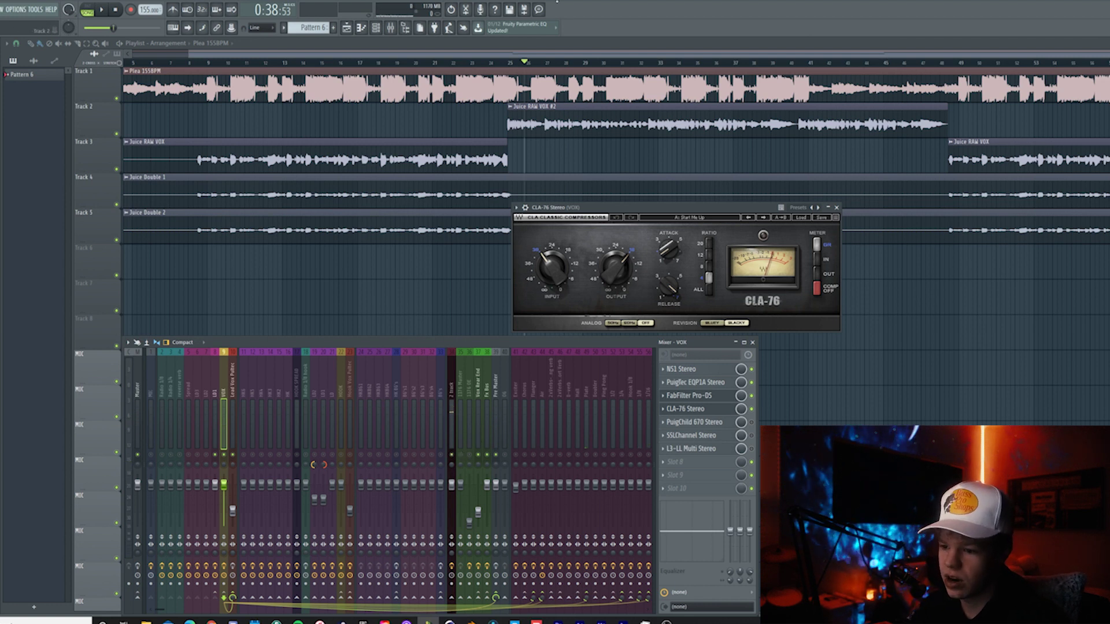
key(space)
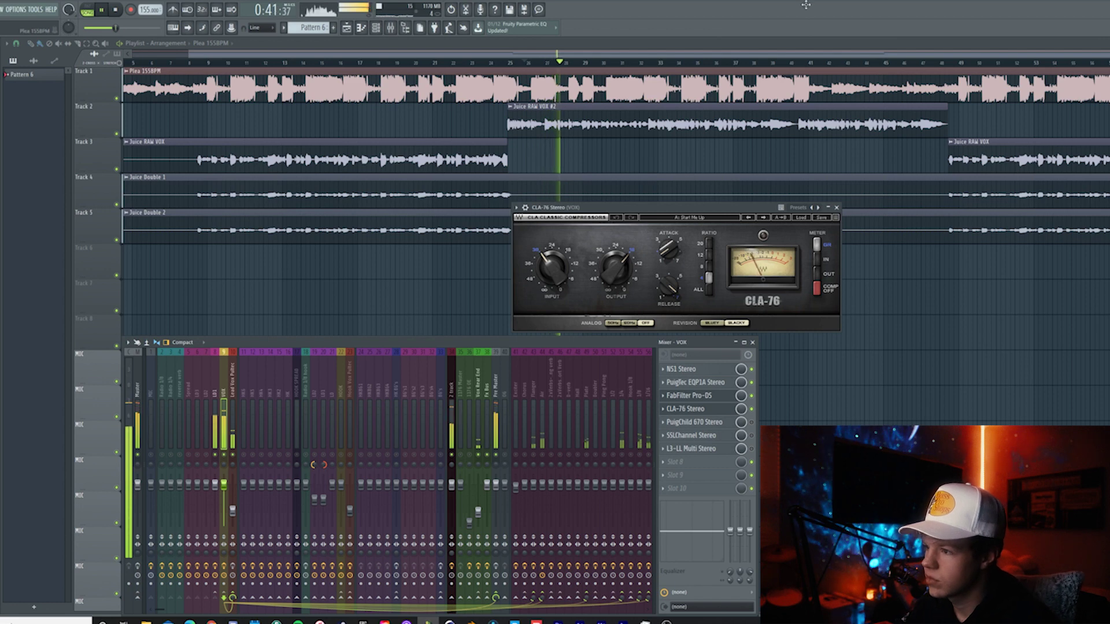
- Move playback to 1:01:64 to hear the vocal there, stop it, then reopen CLA-76 Stereo, examine its settings and close it
click(808, 62)
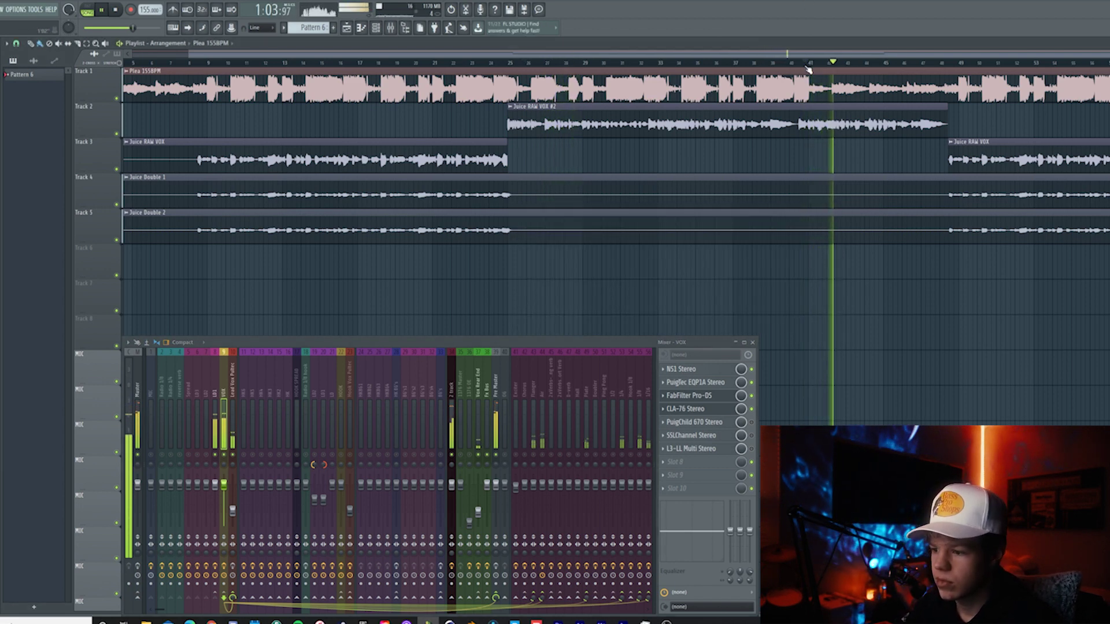
key(space)
click(707, 408)
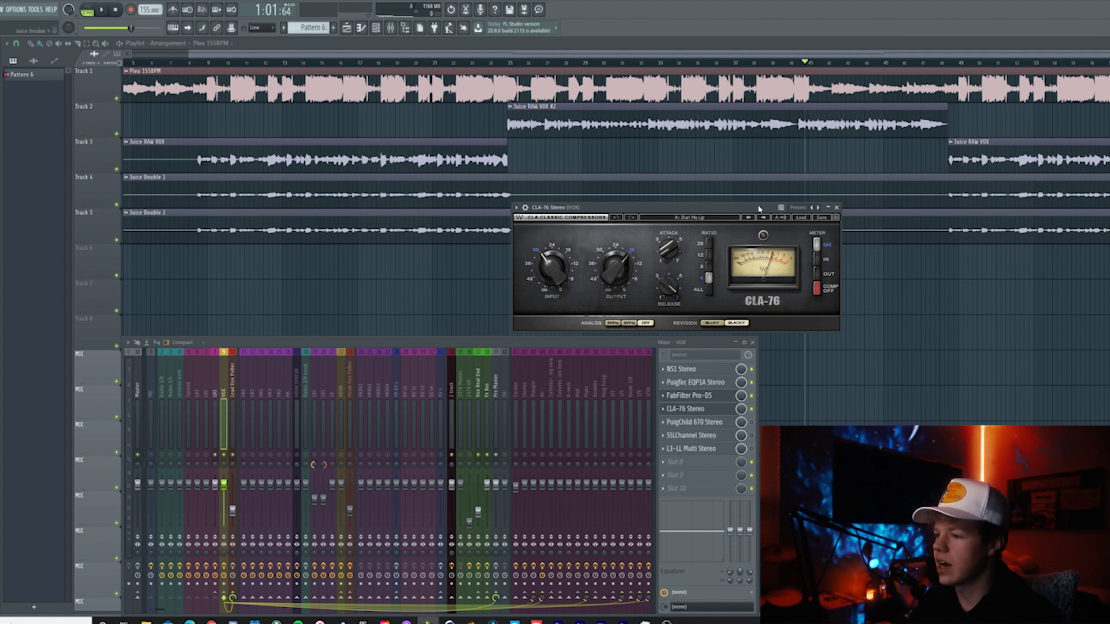
drag(759, 208, 713, 199)
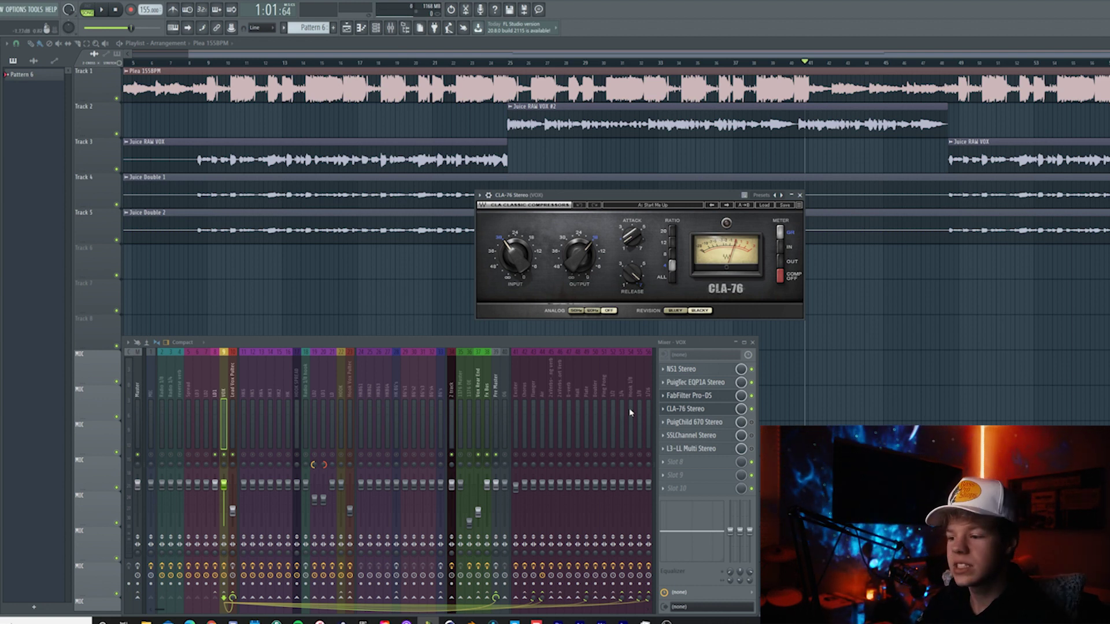
click(800, 195)
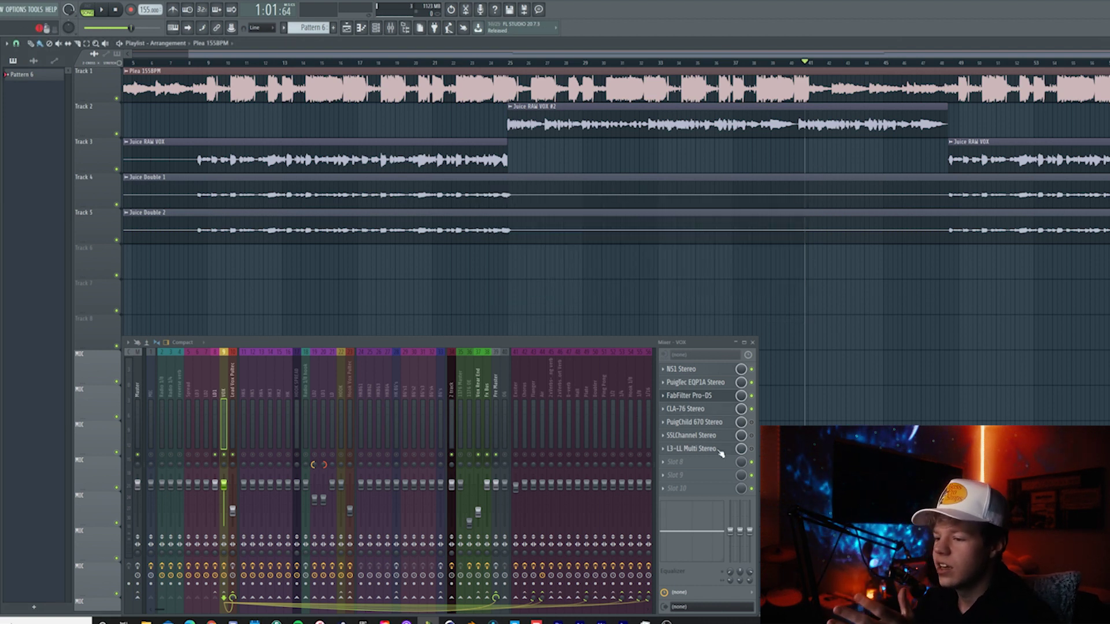
- Open PuigChild 670 Stereo on the VOX track and place its window above the mixer to examine its controls
click(709, 423)
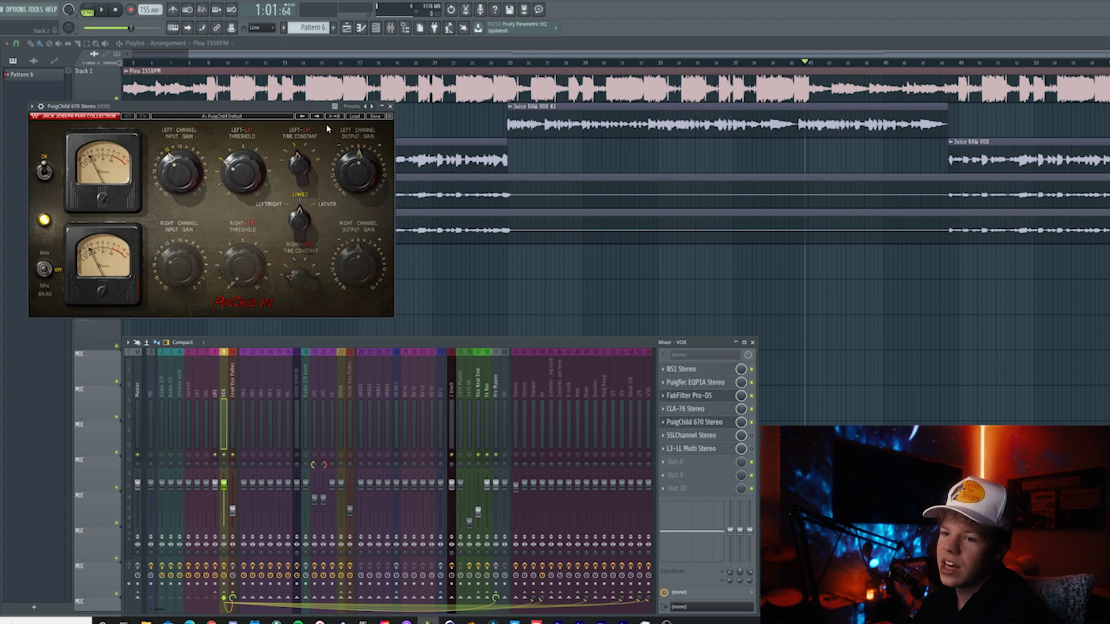
drag(269, 108, 648, 171)
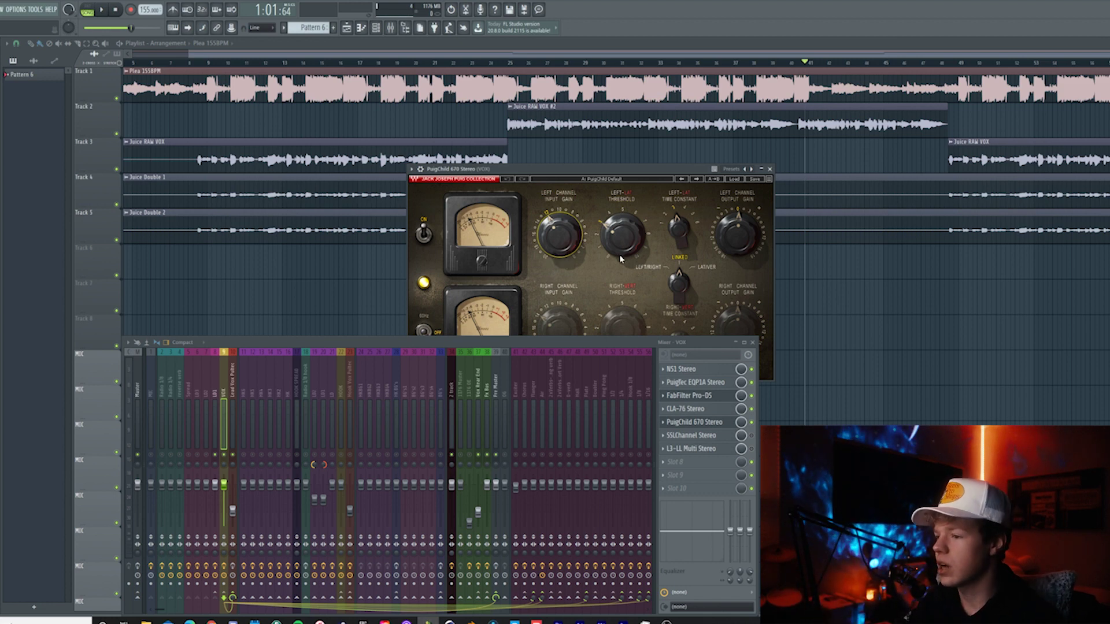
key(Escape)
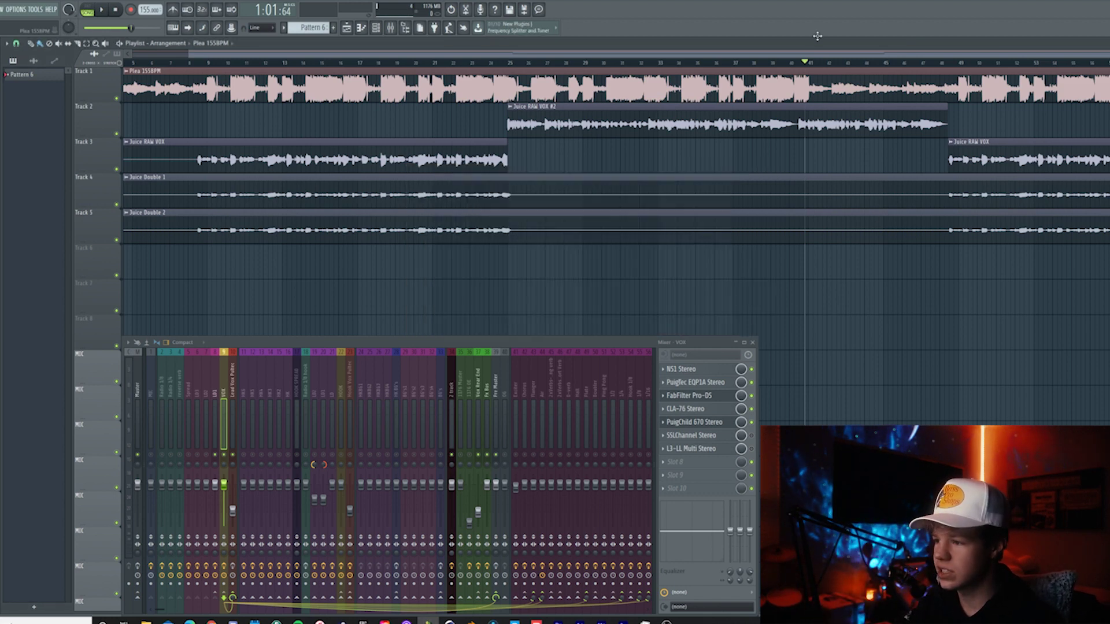
click(708, 422)
- Play the vocal from 1:01:64 twice to audition PuigChild 670 Stereo, bring its whole window into view, and close the plugin
key(space)
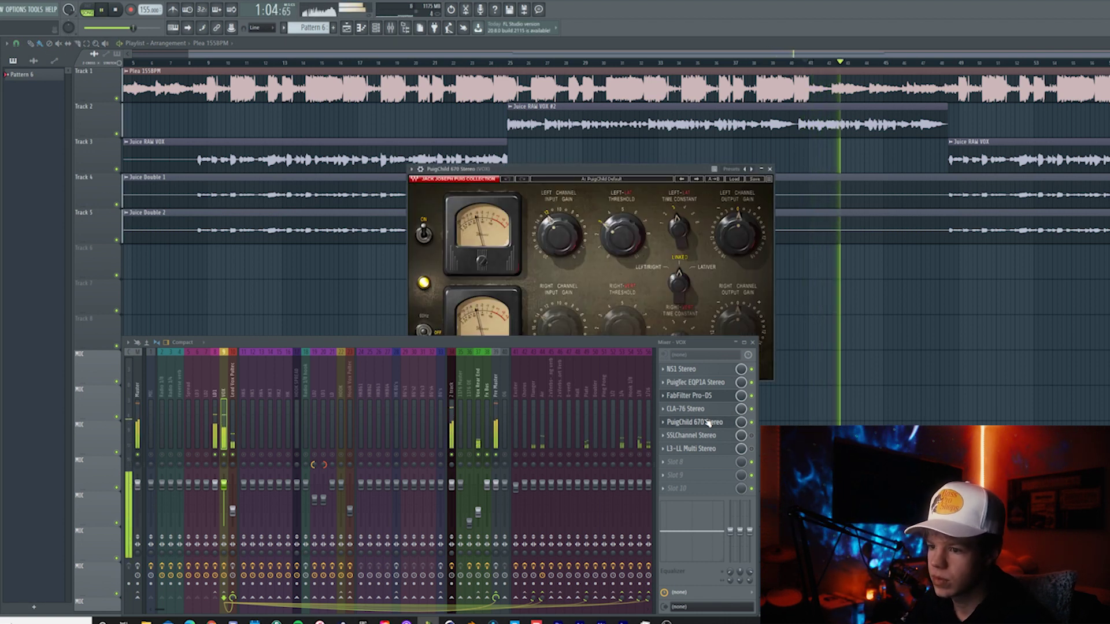
key(space)
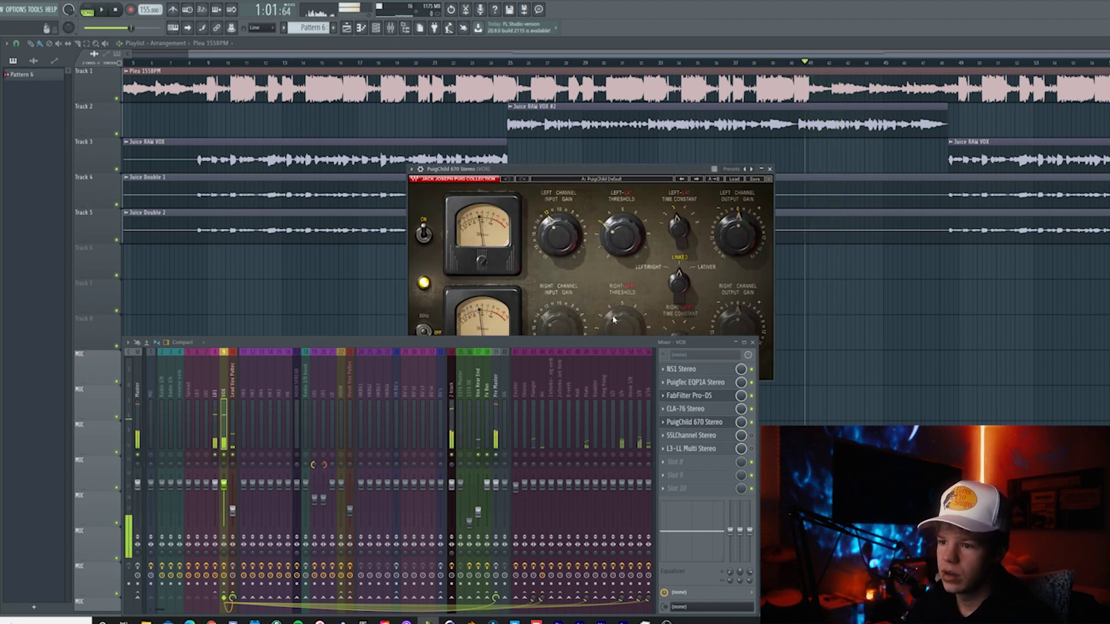
key(space)
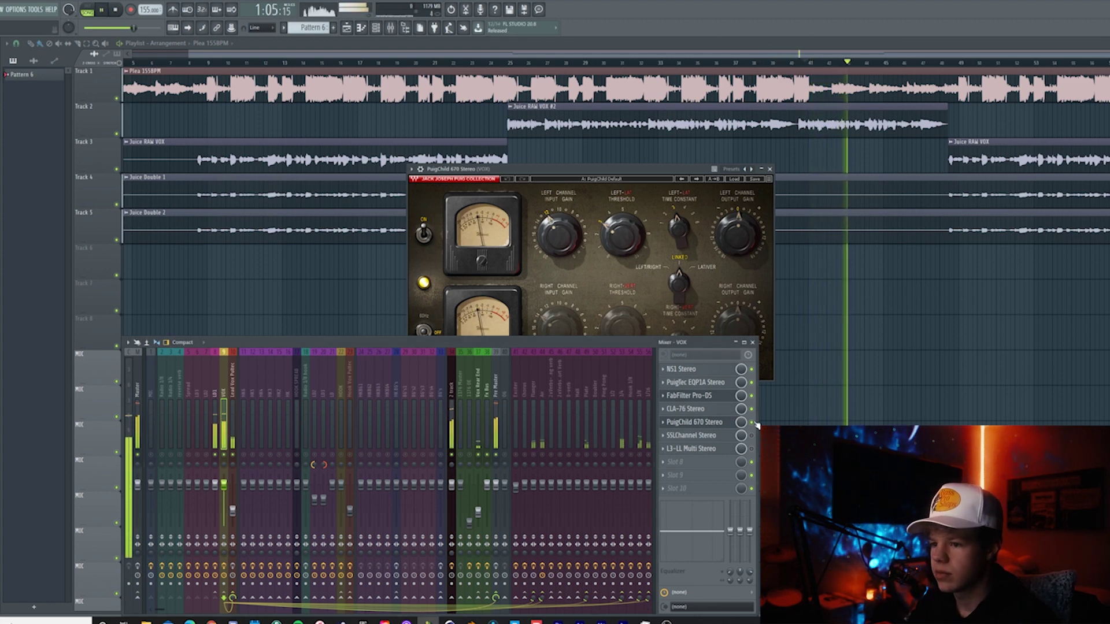
key(space)
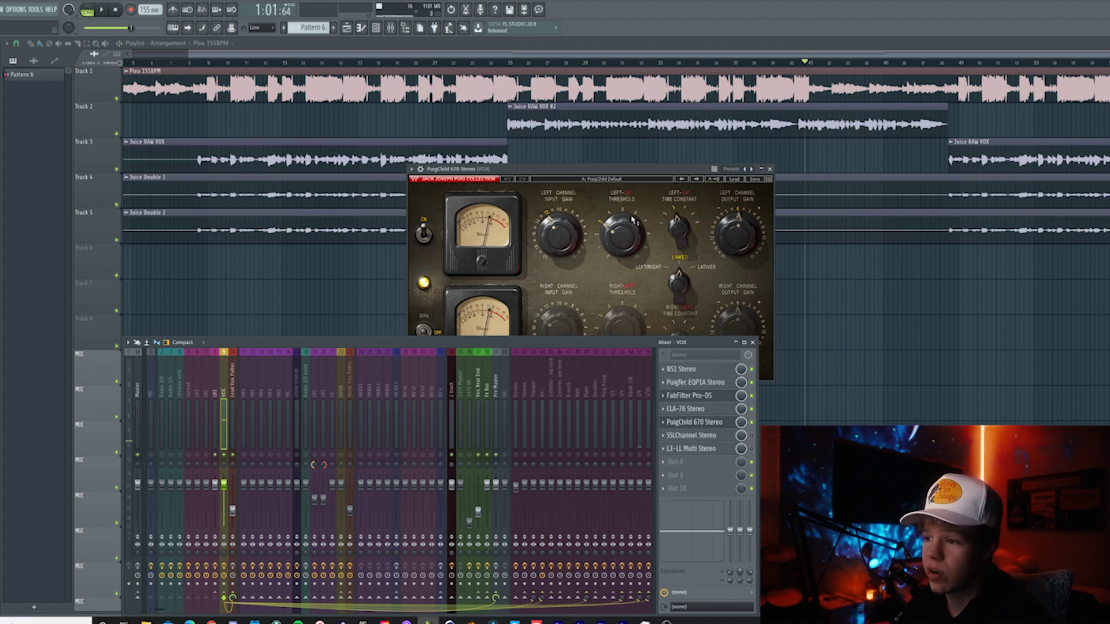
drag(609, 170, 603, 105)
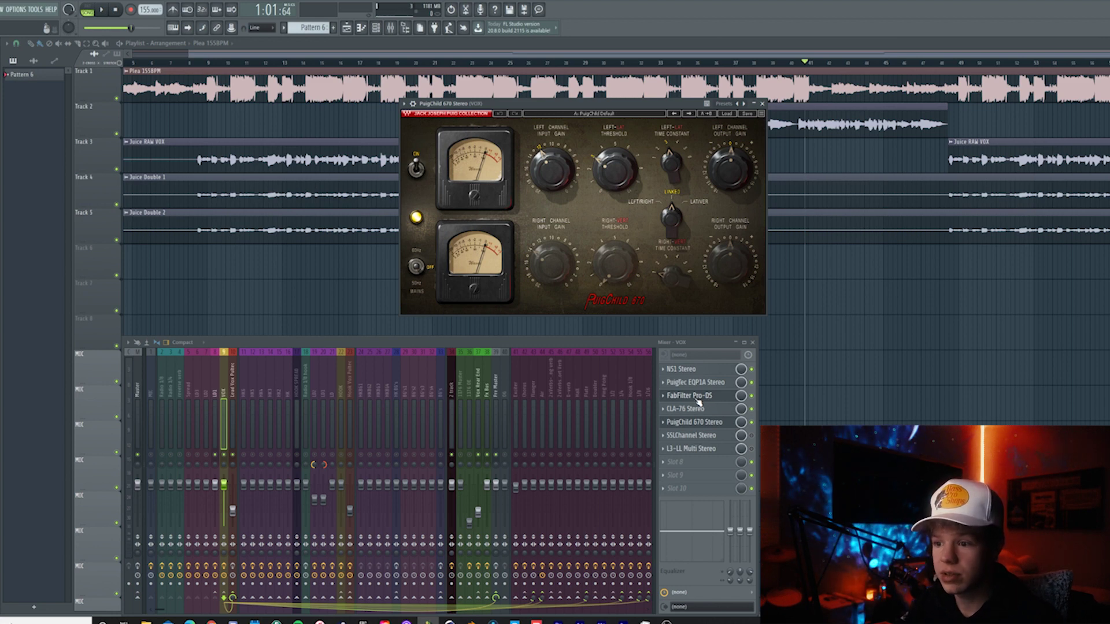
mouse_move(634, 97)
mouse_down()
mouse_move(658, 84)
mouse_move(653, 91)
mouse_up()
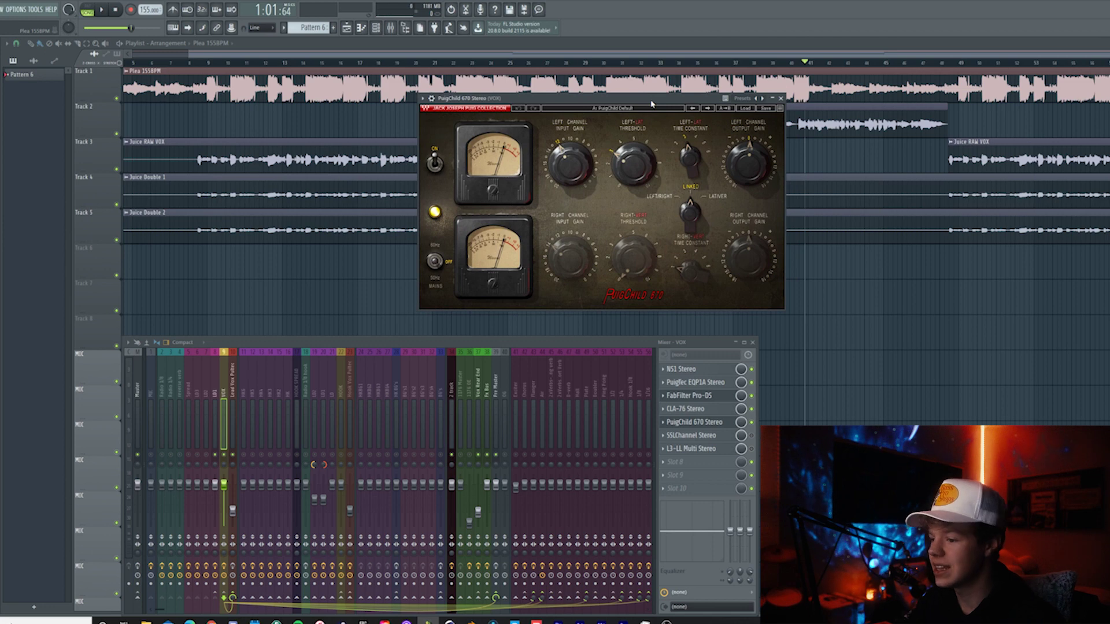
click(698, 422)
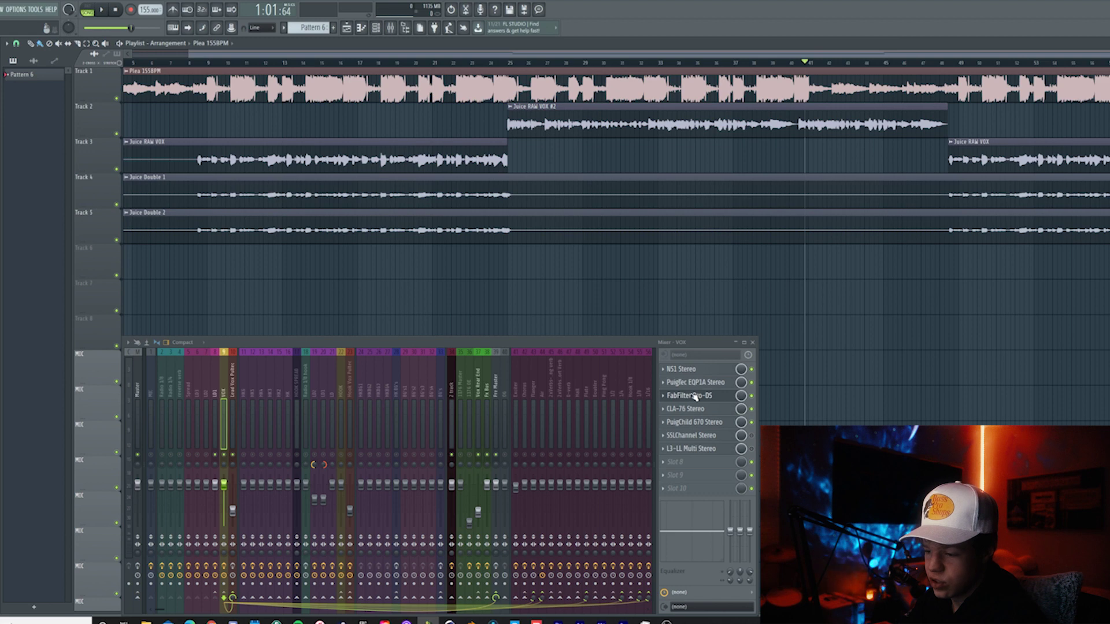
- Open SSLChannel Stereo on the VOX track, move its window clear of the mixer, and examine the filter settings
click(717, 435)
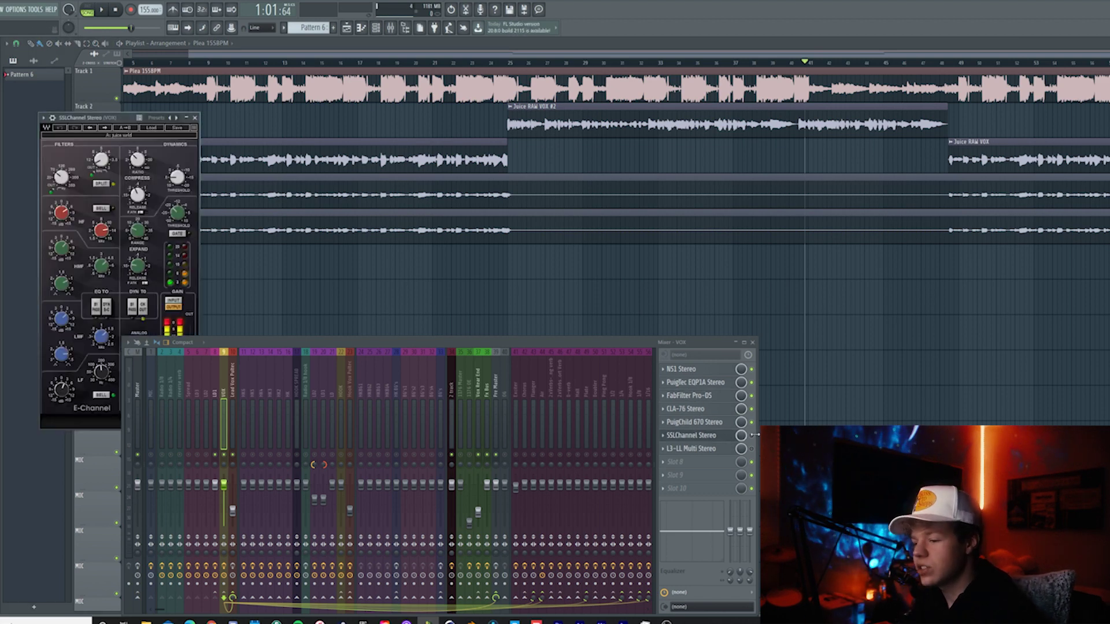
drag(103, 121, 766, 63)
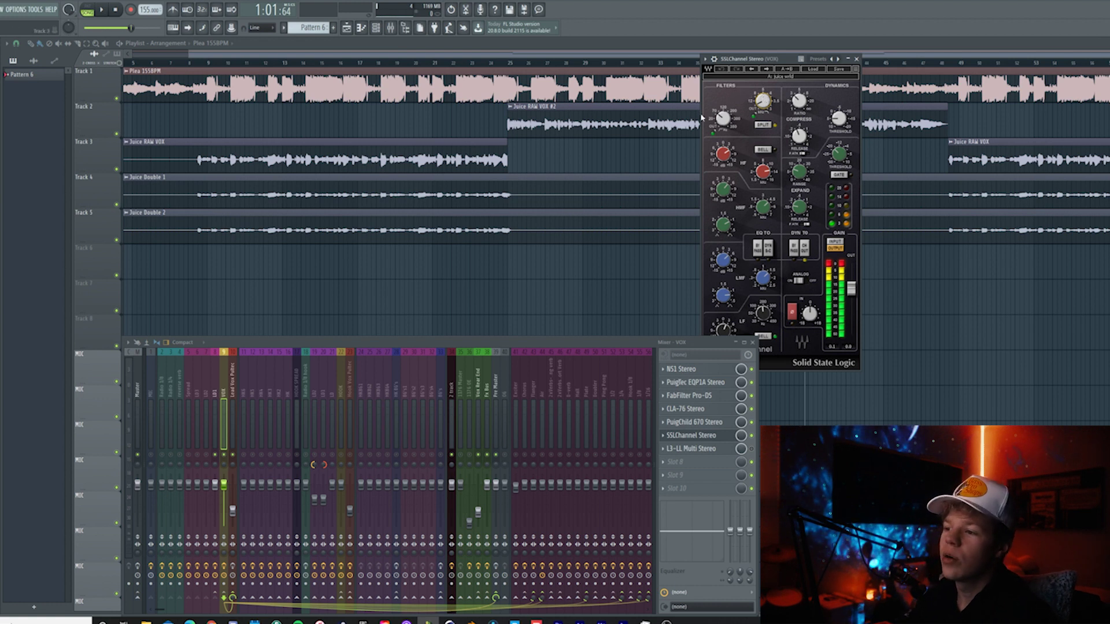
mouse_move(724, 120)
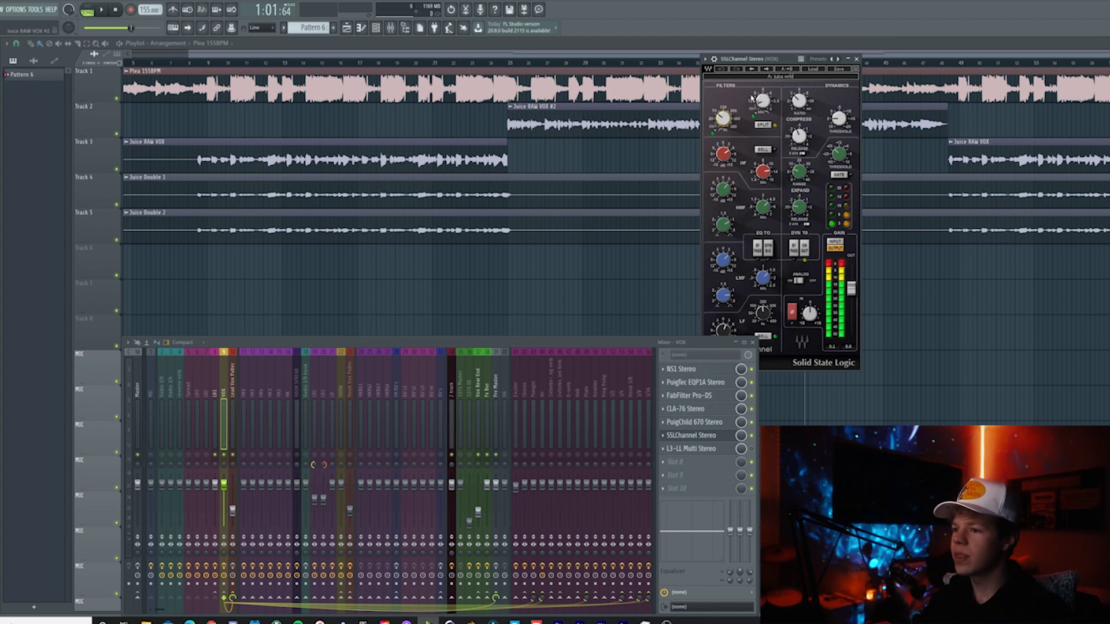
mouse_move(751, 98)
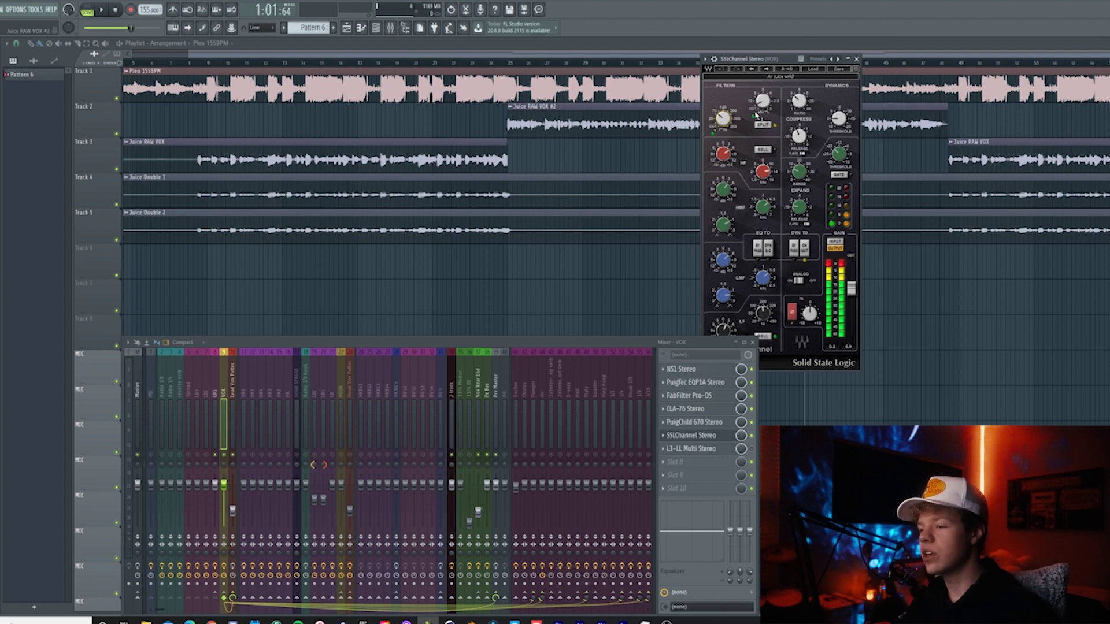
drag(758, 60, 815, 60)
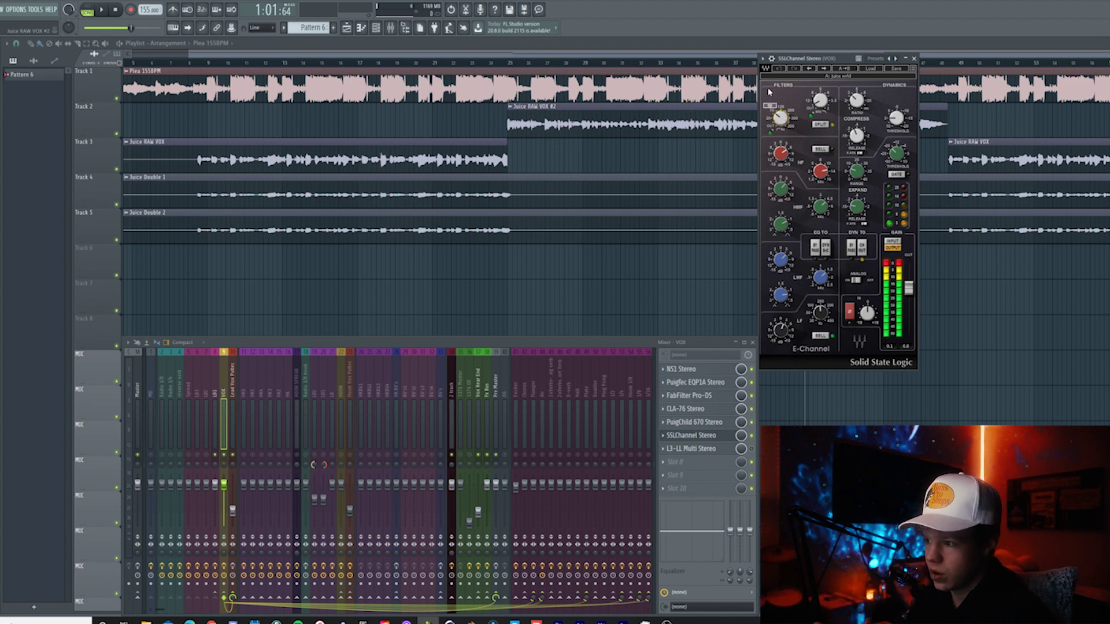
- Examine the HF, HMF and LF equalizer settings of SSLChannel Stereo and move its window aside
drag(800, 61, 795, 61)
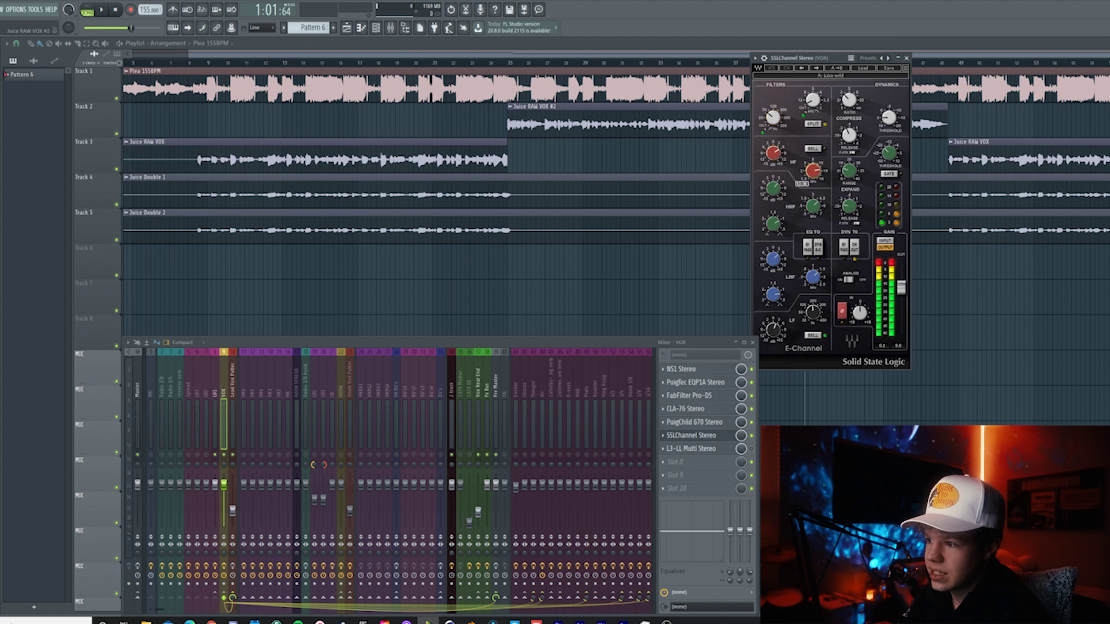
mouse_move(776, 153)
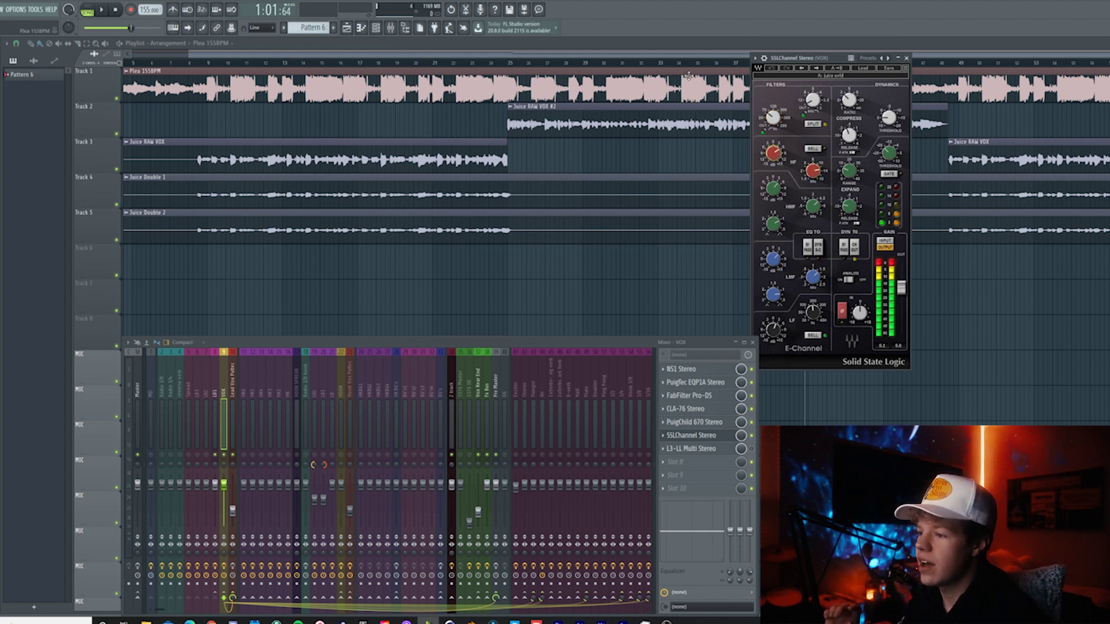
mouse_move(813, 206)
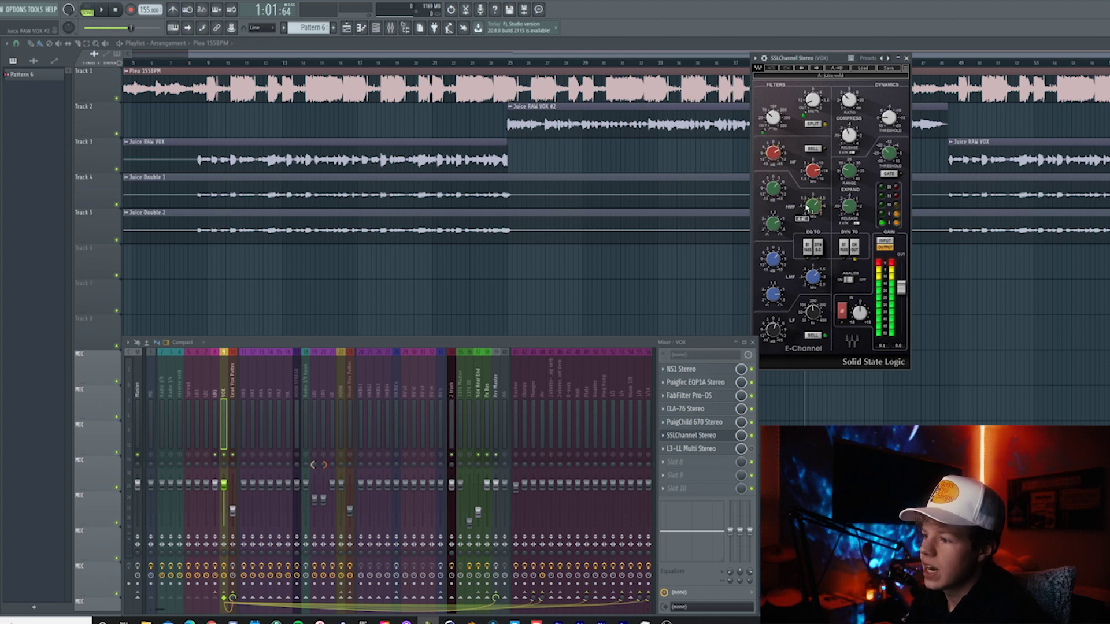
mouse_move(778, 190)
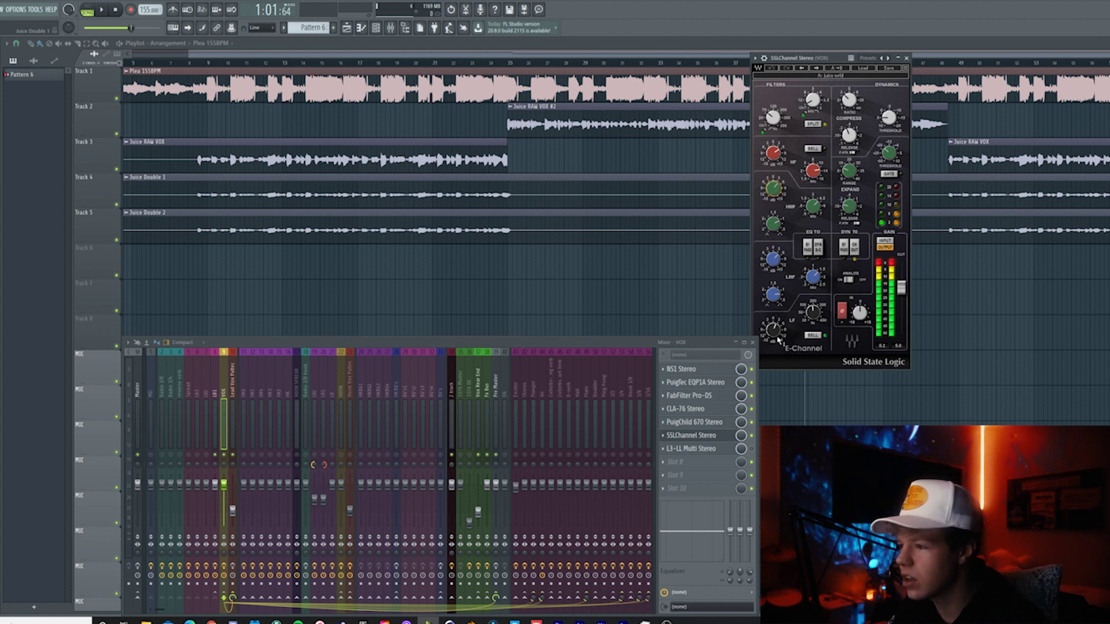
drag(801, 58, 942, 135)
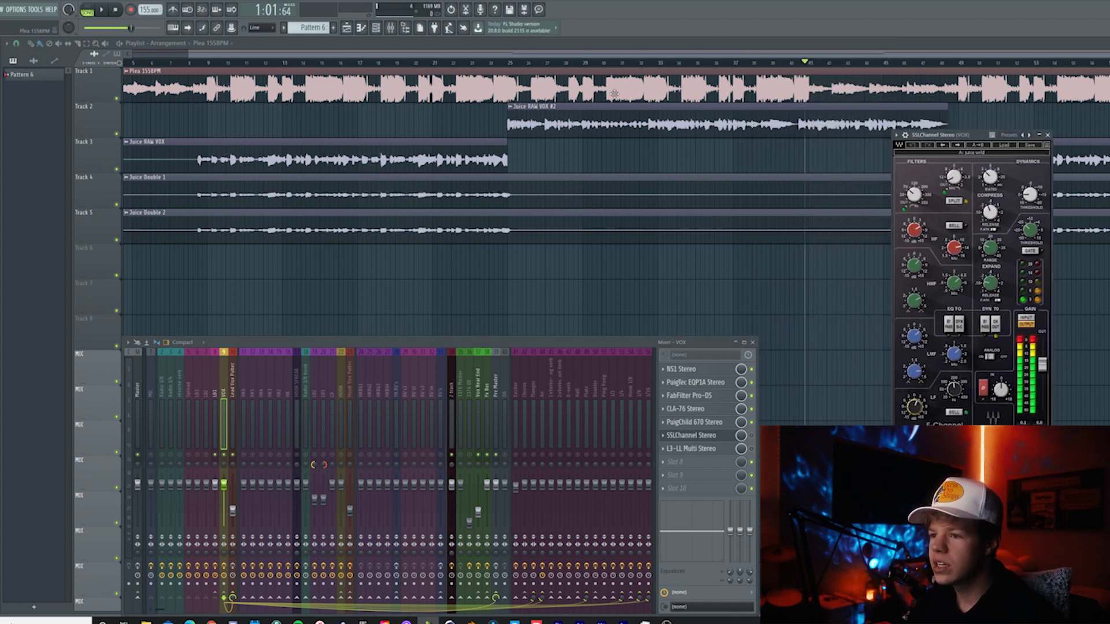
- Play the vocal from 0:38:56 with the SSLChannel Stereo window closed to audition the channel strip
click(523, 64)
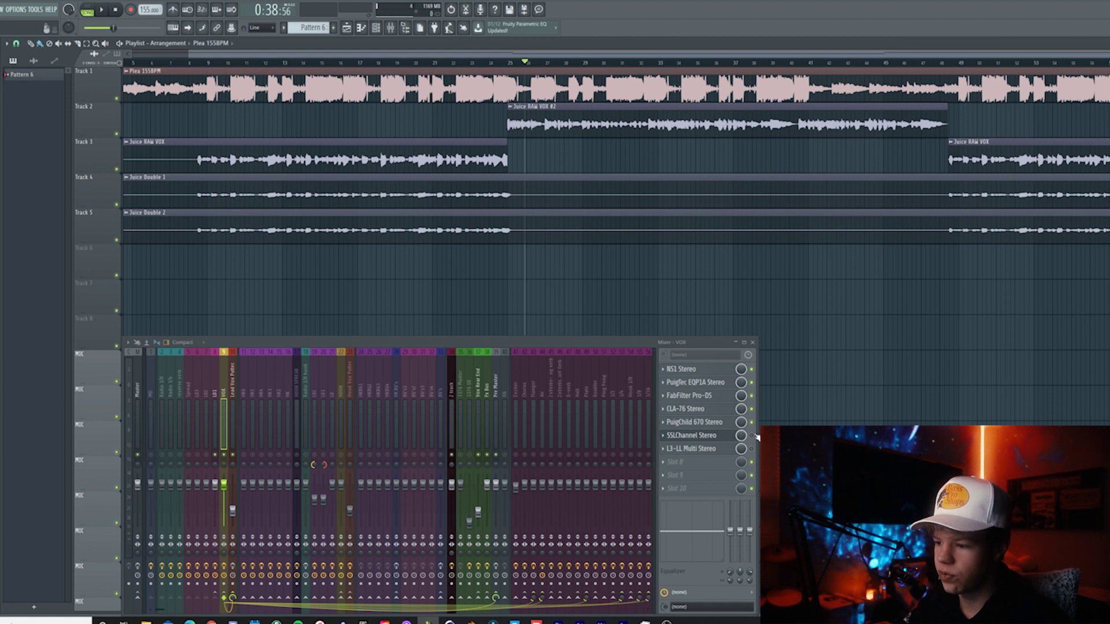
key(space)
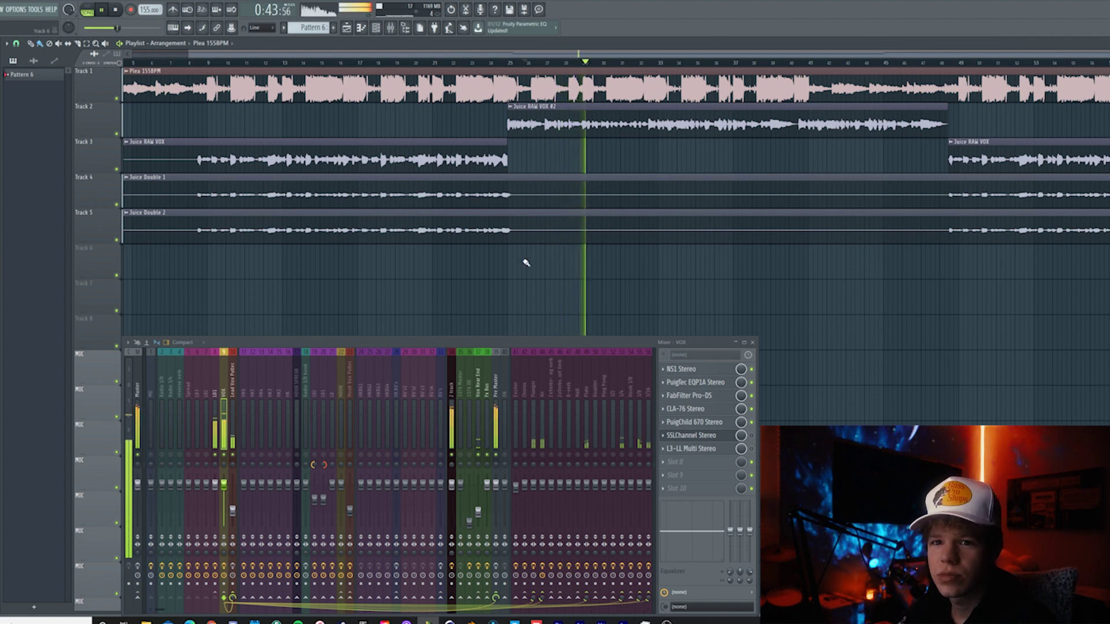
key(space)
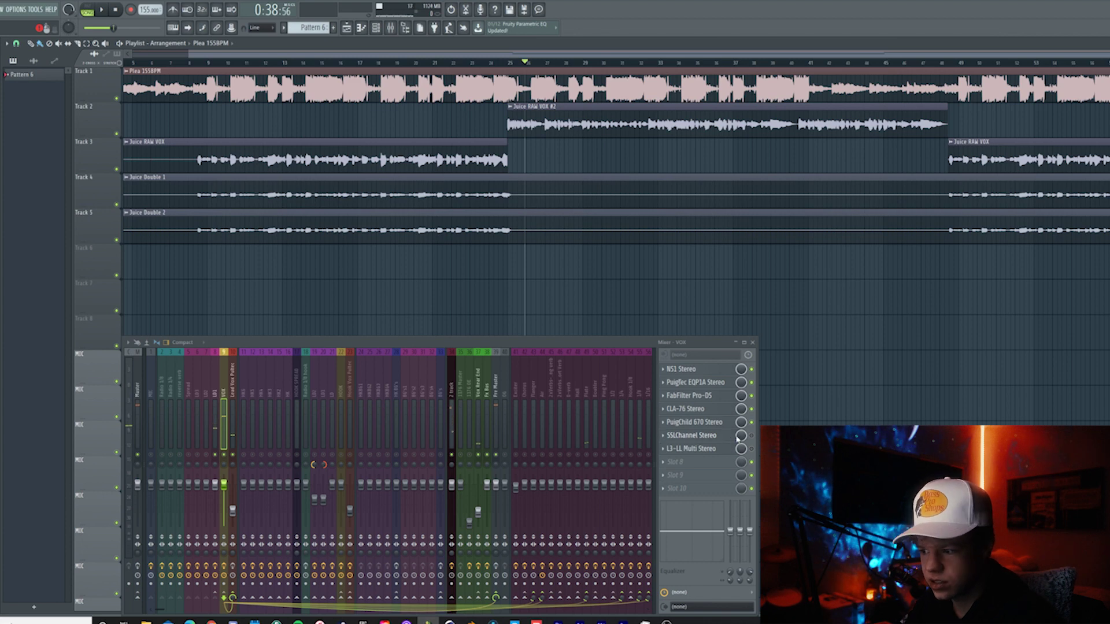
- Reopen SSLChannel Stereo, bring its whole window into view, and play the vocal again from 0:38:56
click(729, 436)
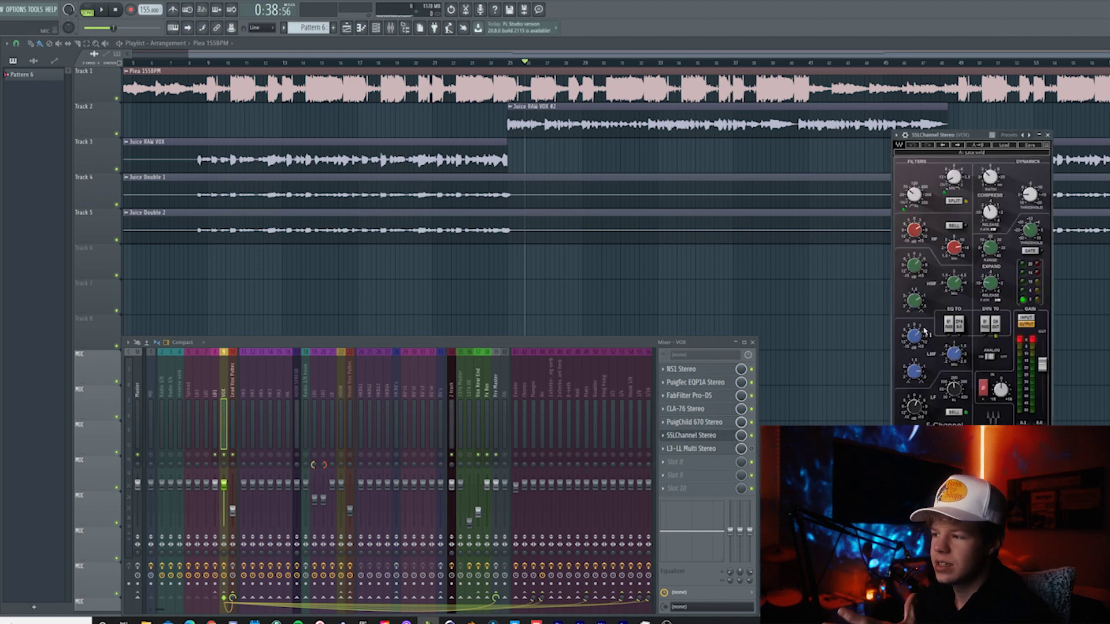
drag(967, 131, 846, 52)
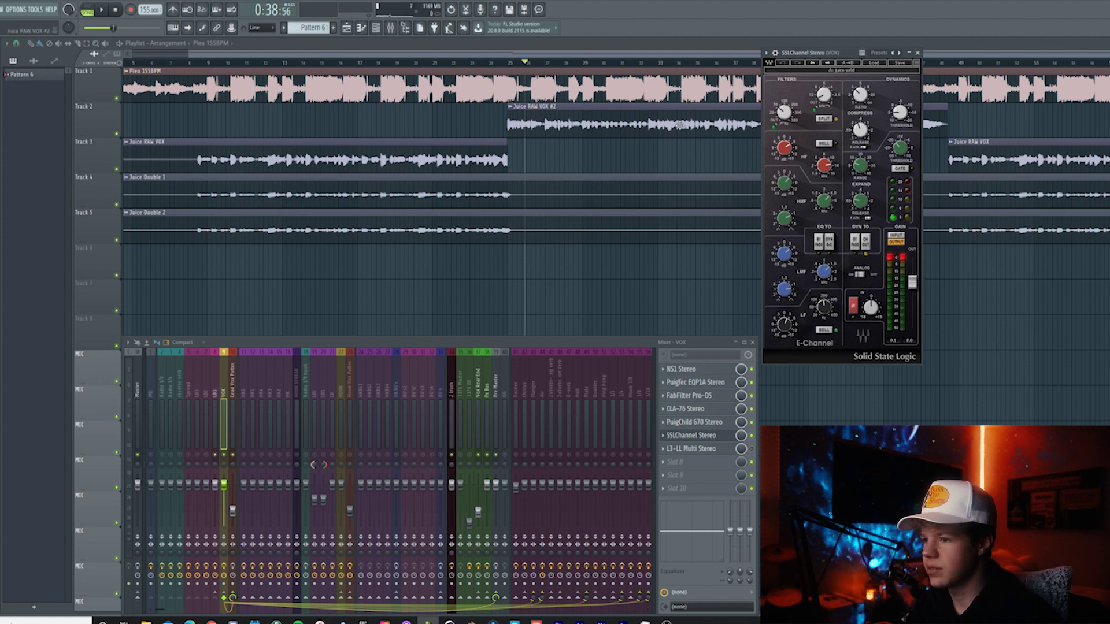
key(space)
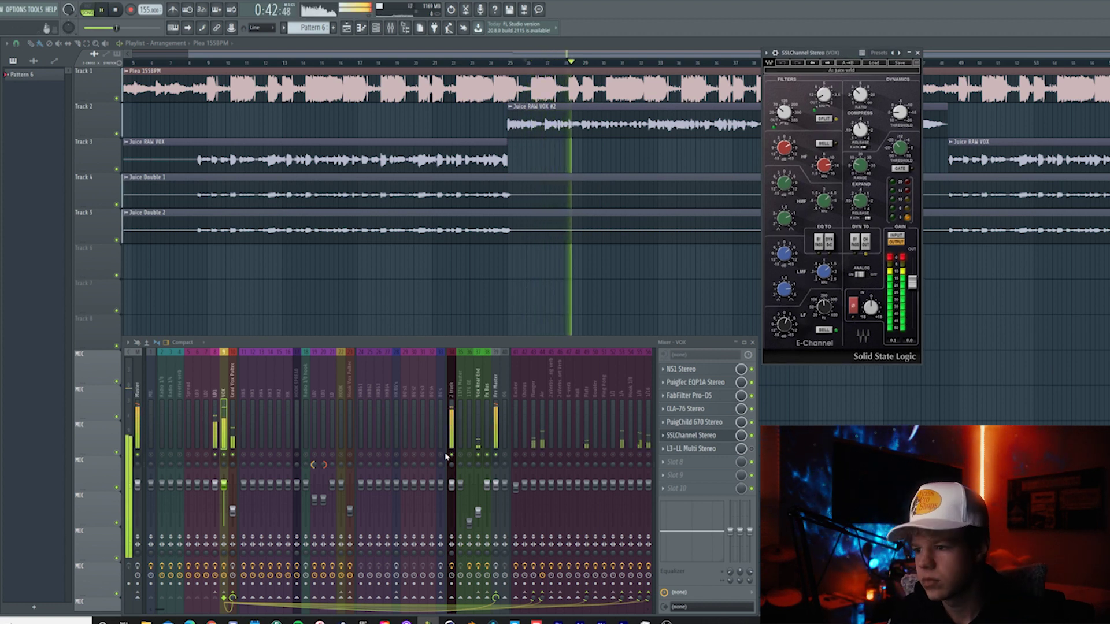
- Replay the vocal from 0:38:56 while toggling SSLChannel Stereo on the VOX track to compare it bypassed and enabled
key(space)
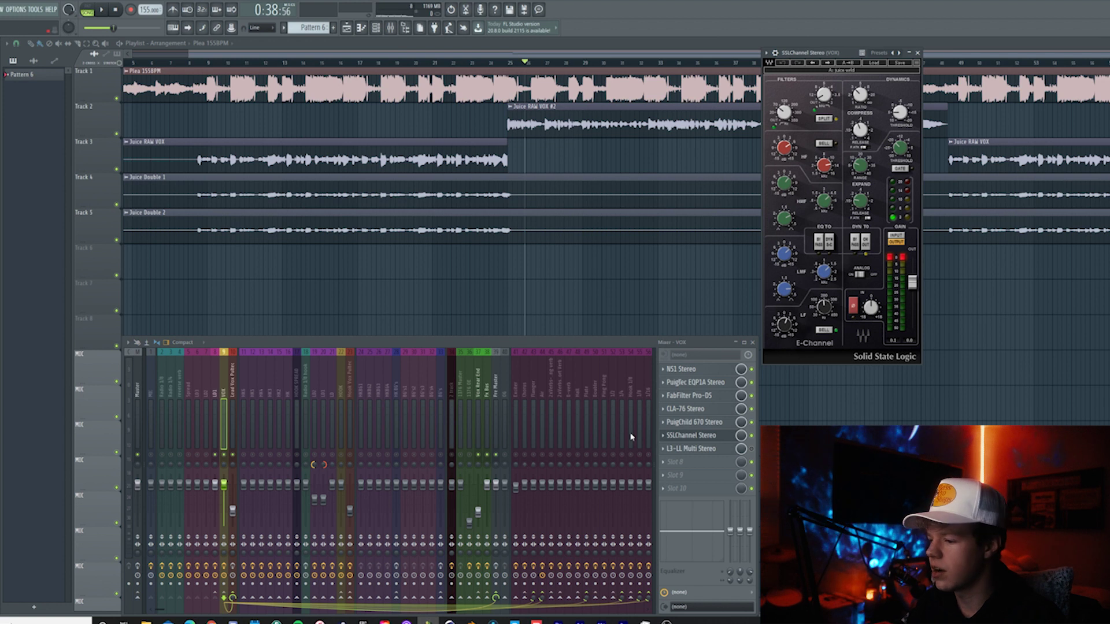
key(space)
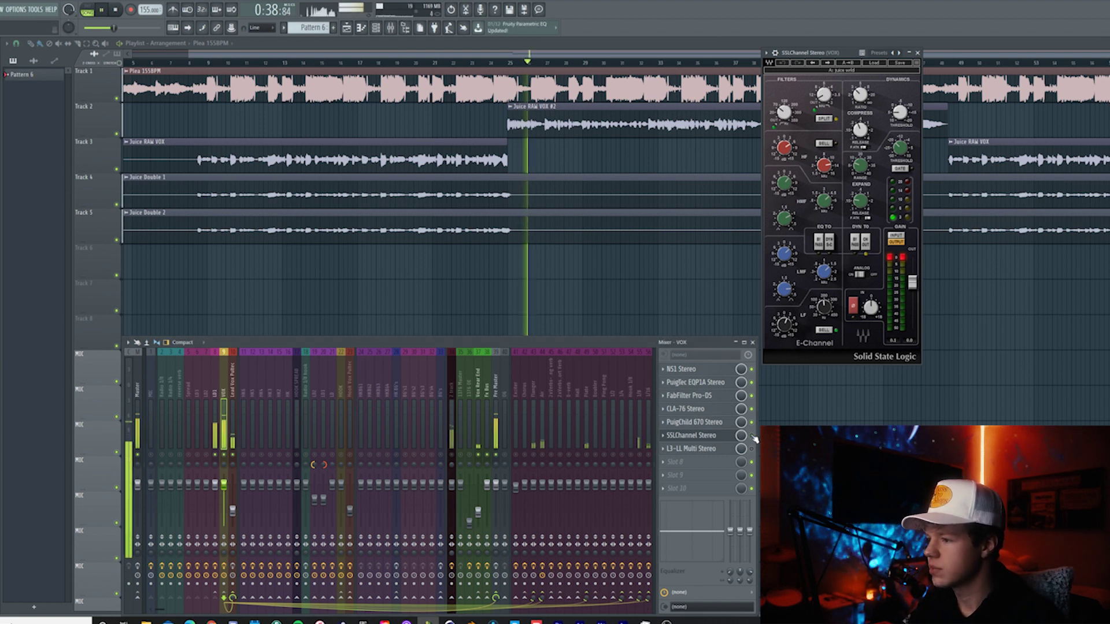
key(space)
click(753, 436)
key(space)
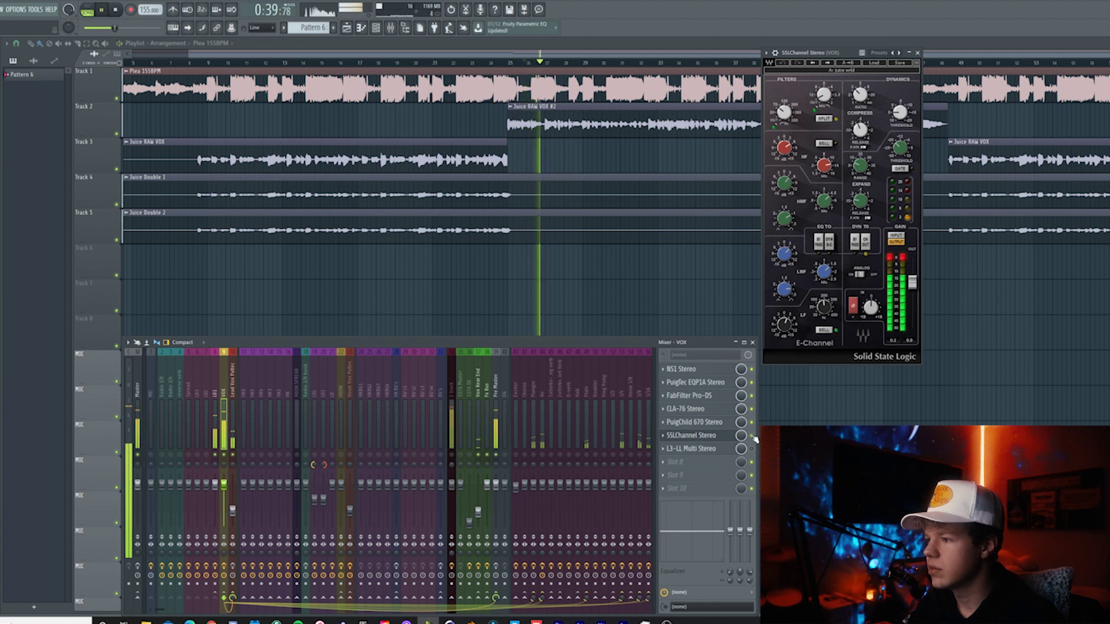
key(space)
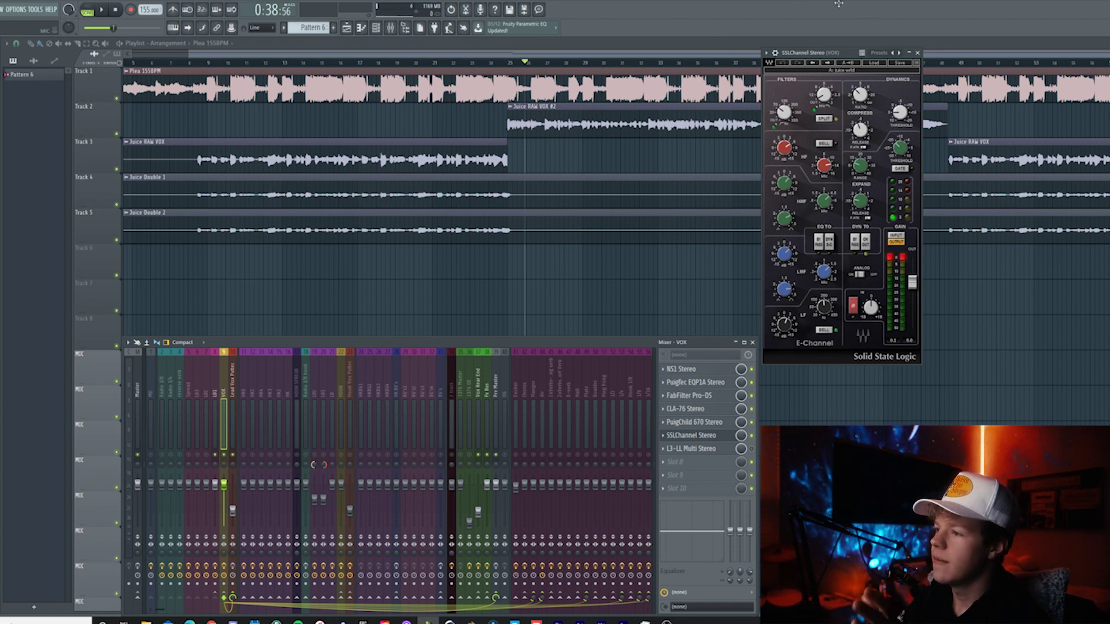
- Close SSLChannel Stereo, open L3-LL Multi Stereo on the VOX track, and move its window over the middle of the playlist
drag(848, 53, 859, 52)
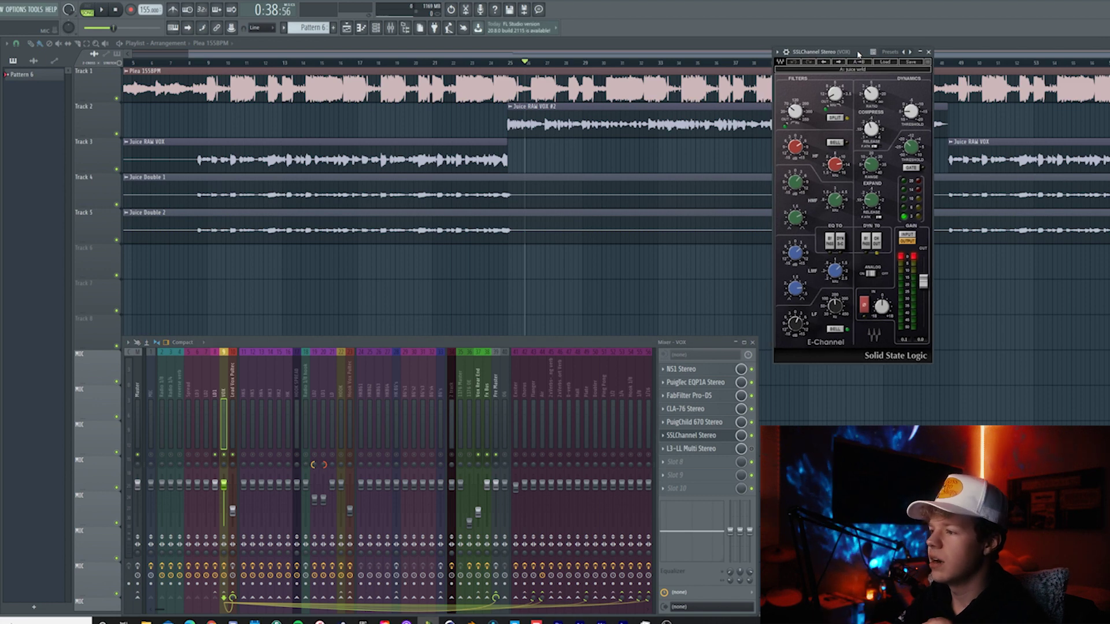
click(929, 53)
click(707, 448)
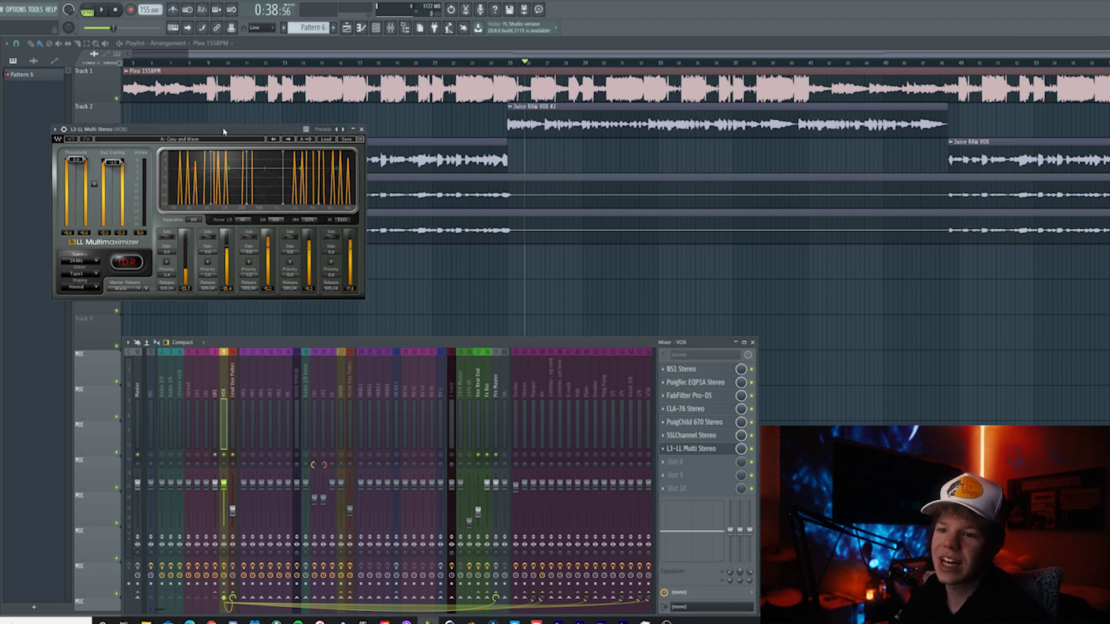
drag(220, 131, 444, 120)
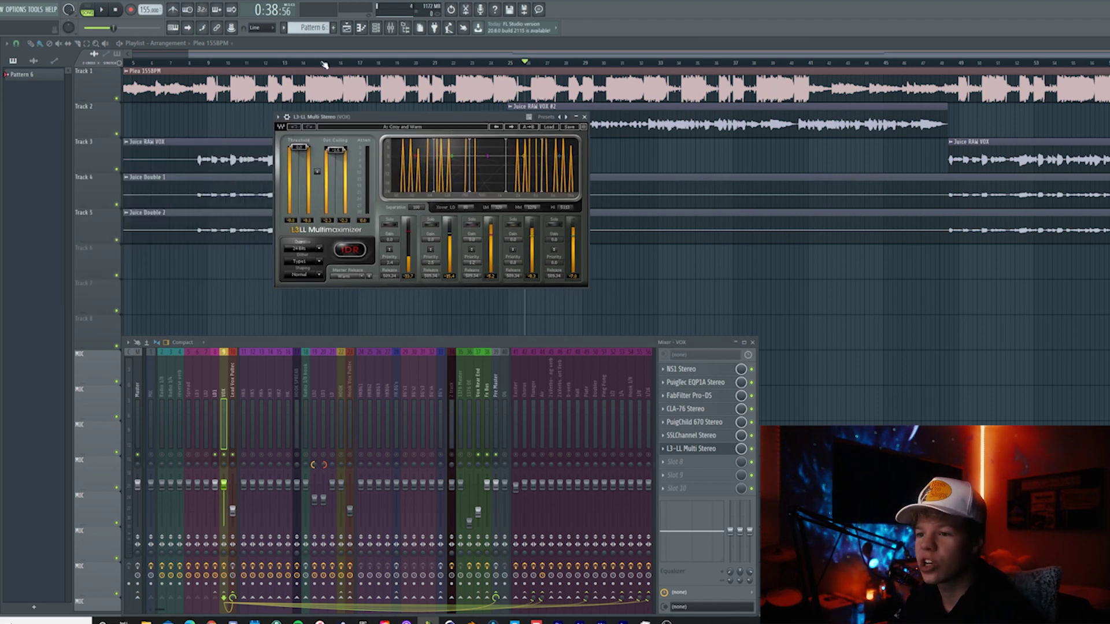
drag(460, 124, 520, 122)
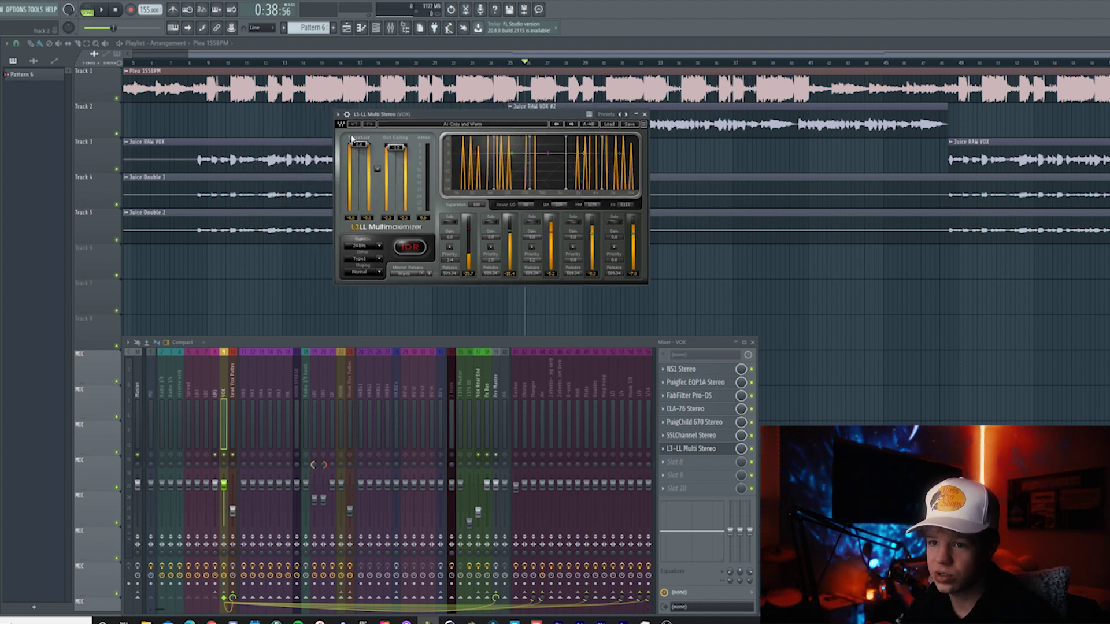
- Play the vocal repeatedly from 0:38:56 to compare it with L3-LL Multi Stereo enabled and bypassed
click(101, 12)
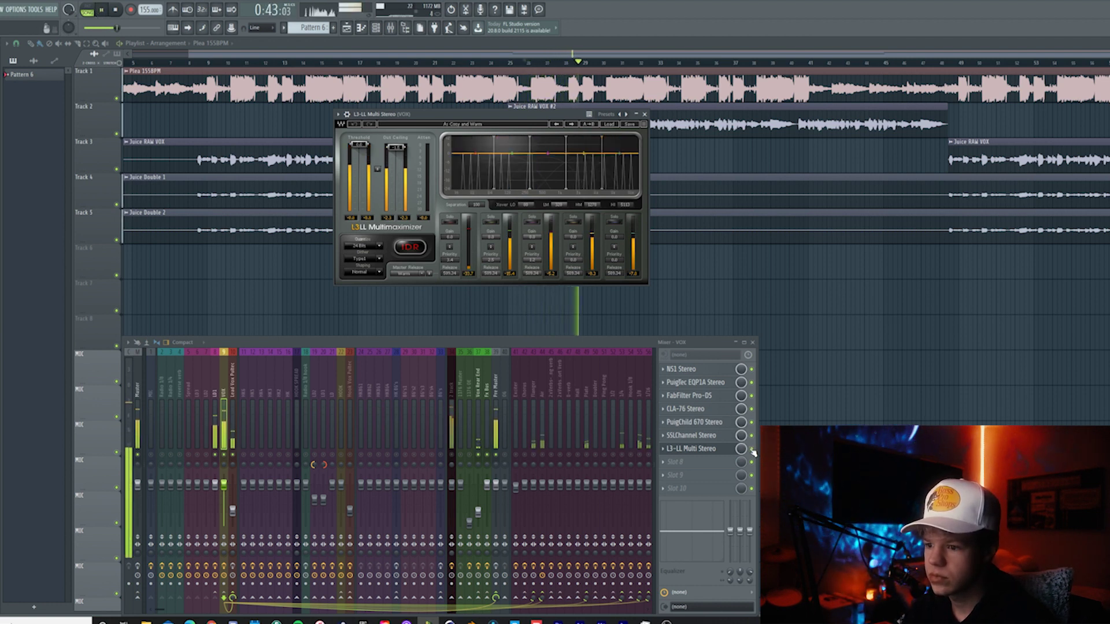
key(space)
key(space)
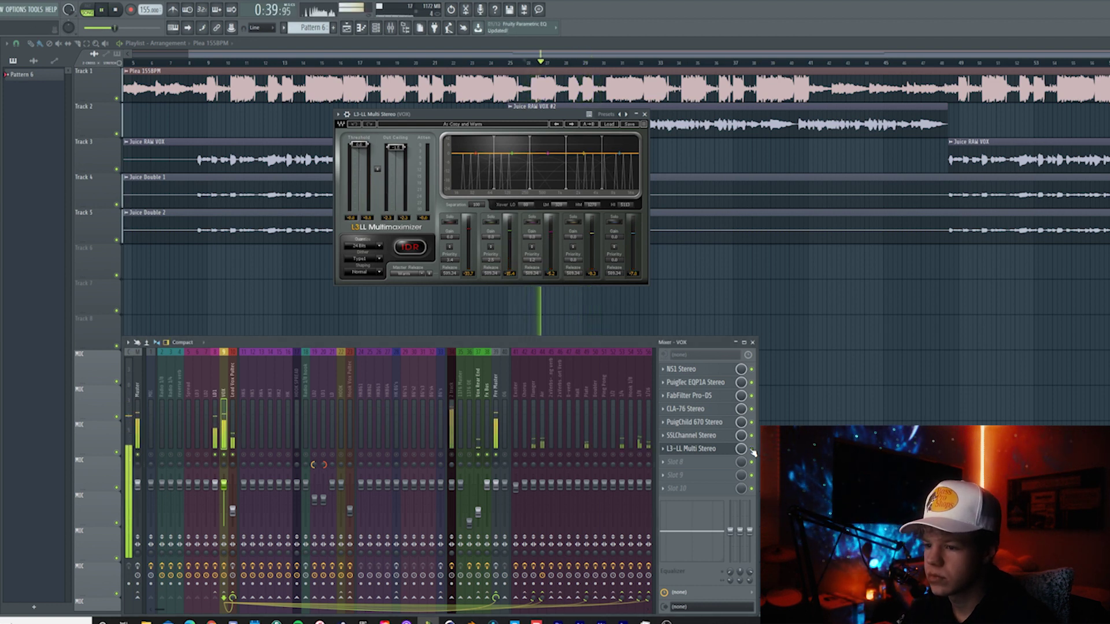
key(space)
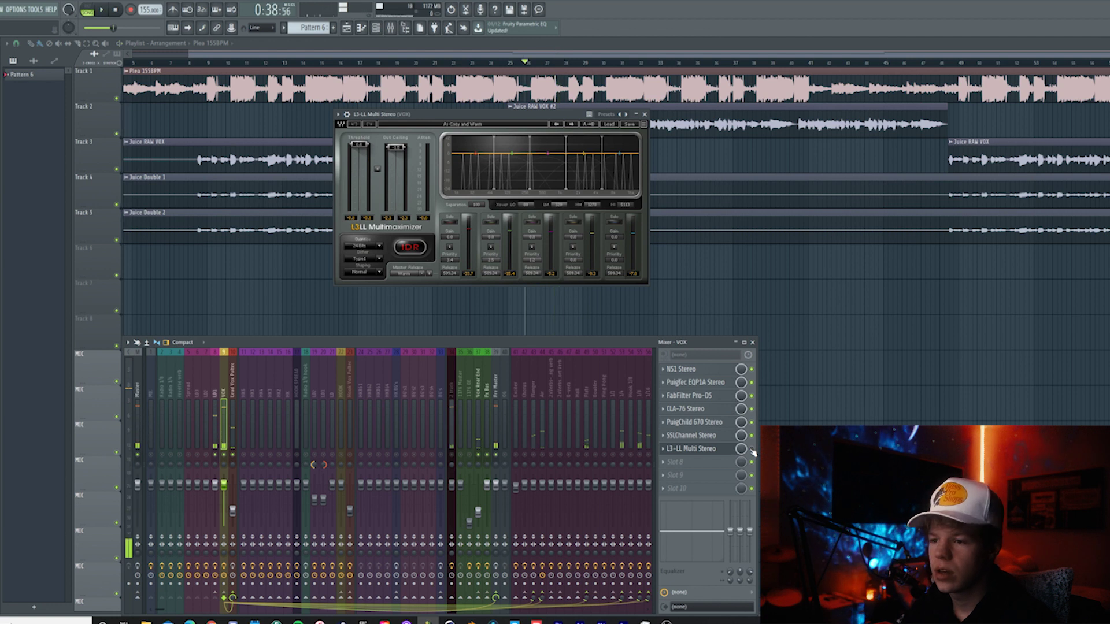
key(space)
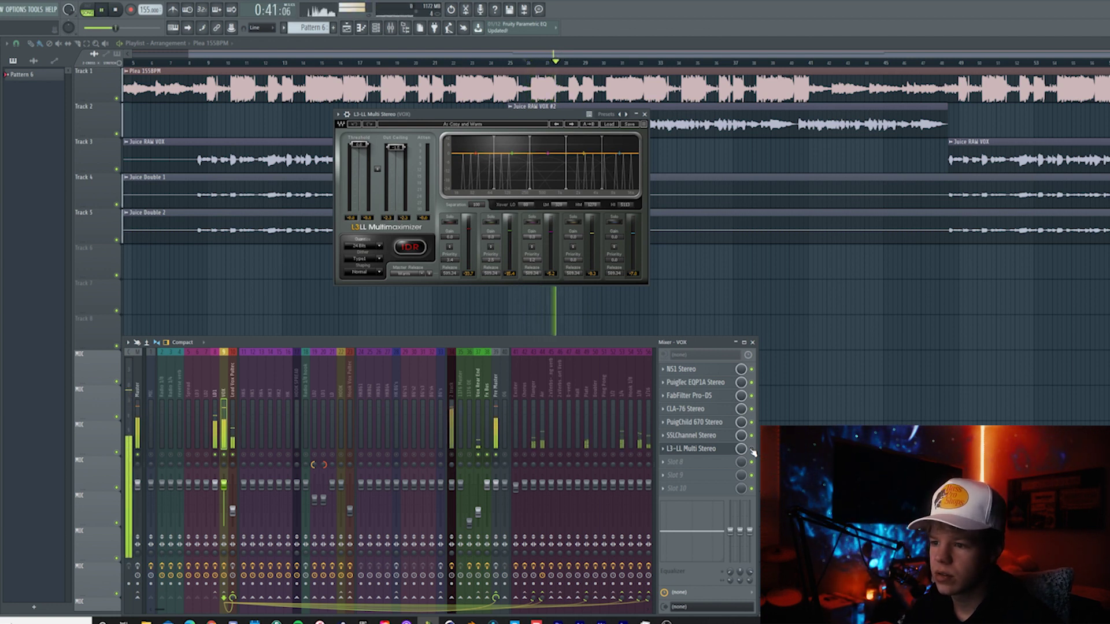
key(space)
key(space)
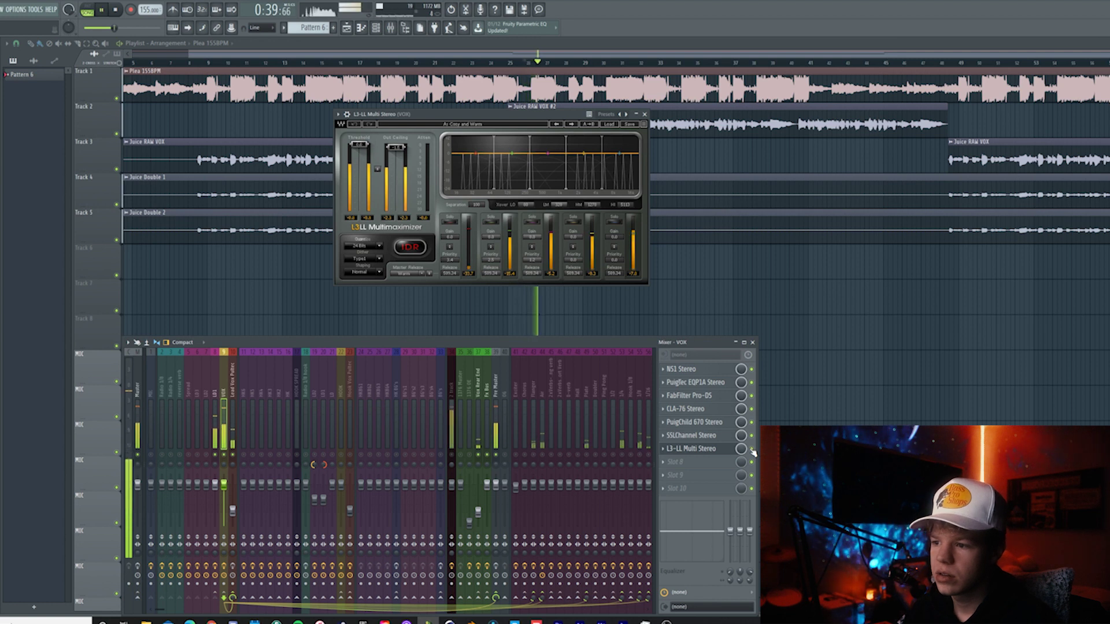
key(space)
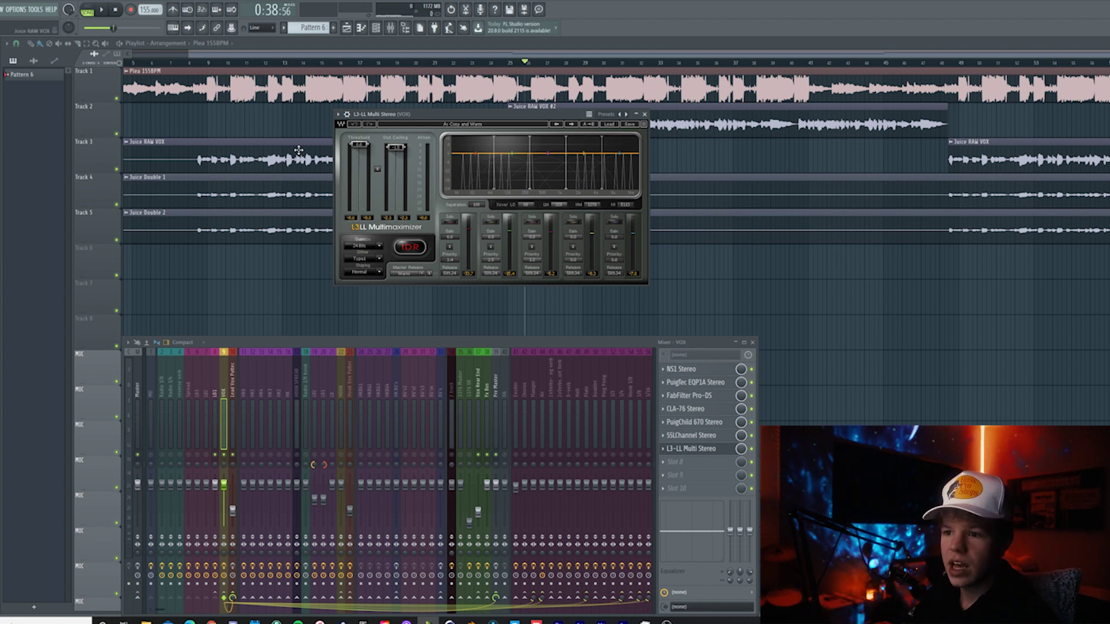
- Try a much lower L3-LL Multi Stereo threshold while the vocal plays, and close the limiter's window
drag(359, 145, 359, 144)
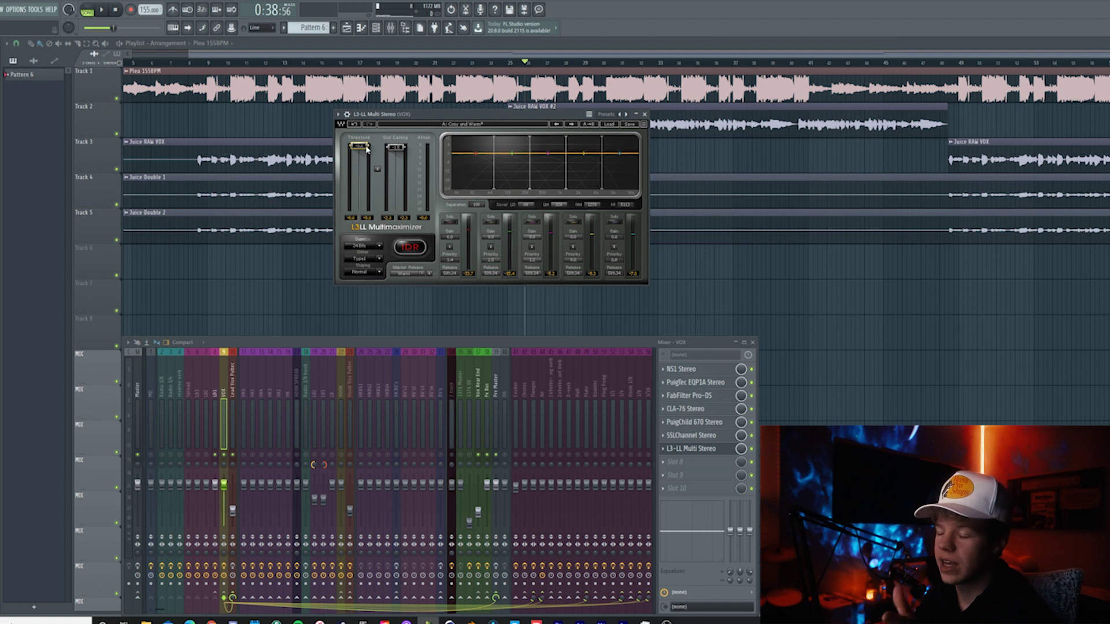
drag(504, 141, 556, 158)
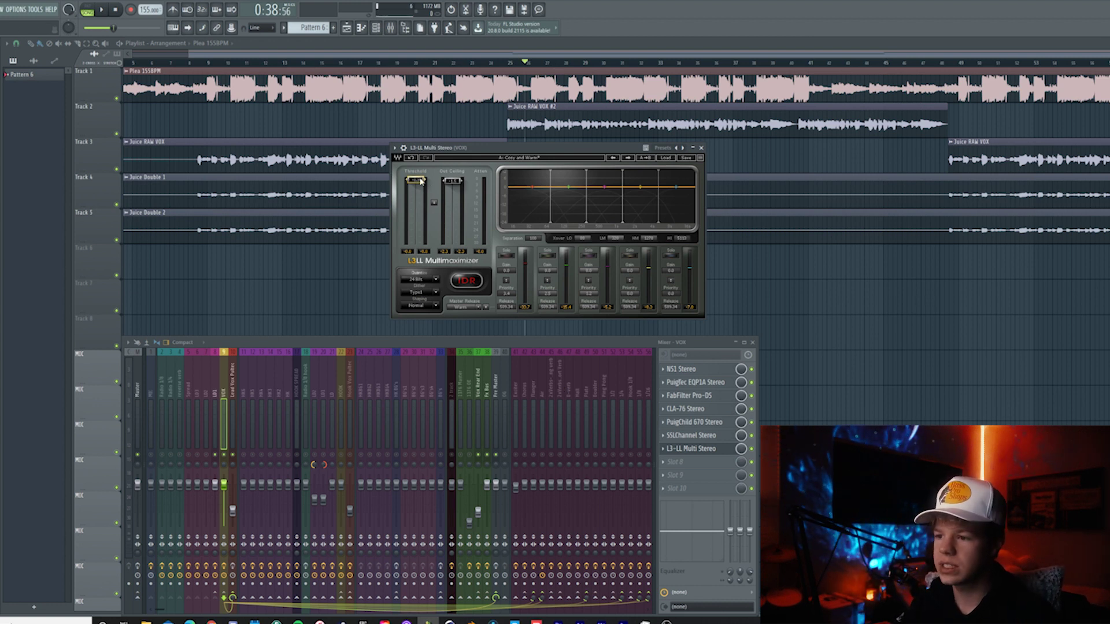
key(space)
drag(421, 181, 420, 235)
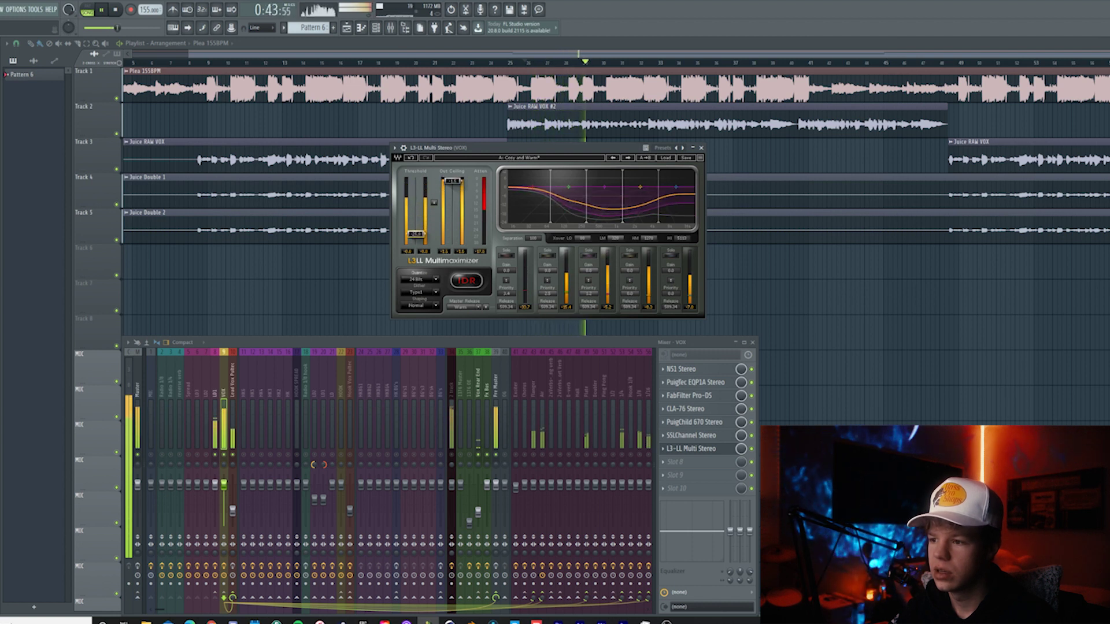
key(space)
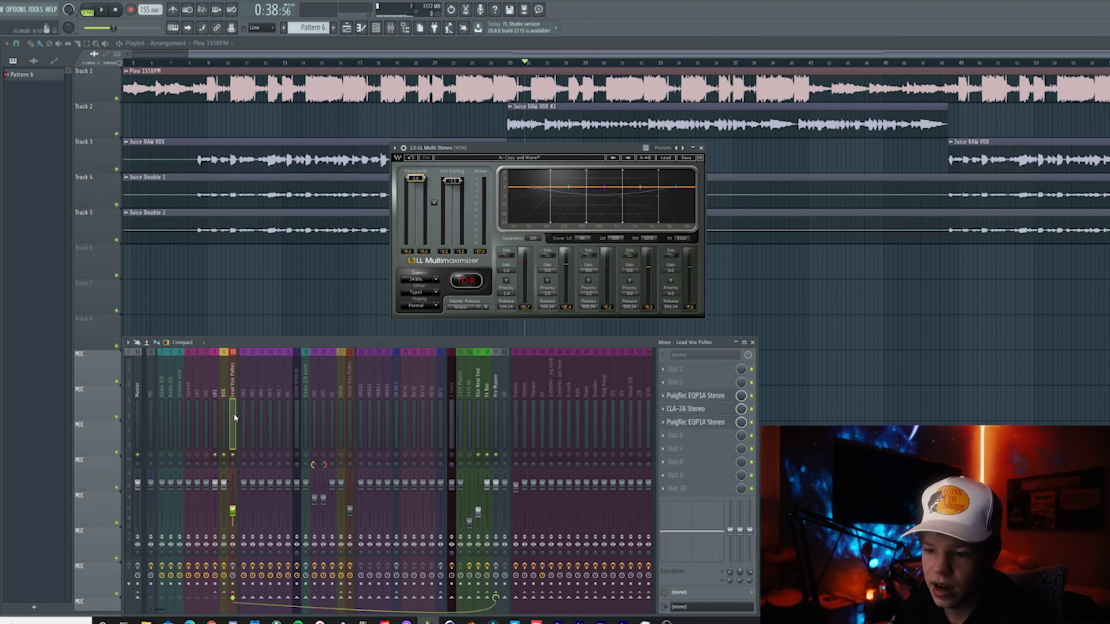
click(701, 149)
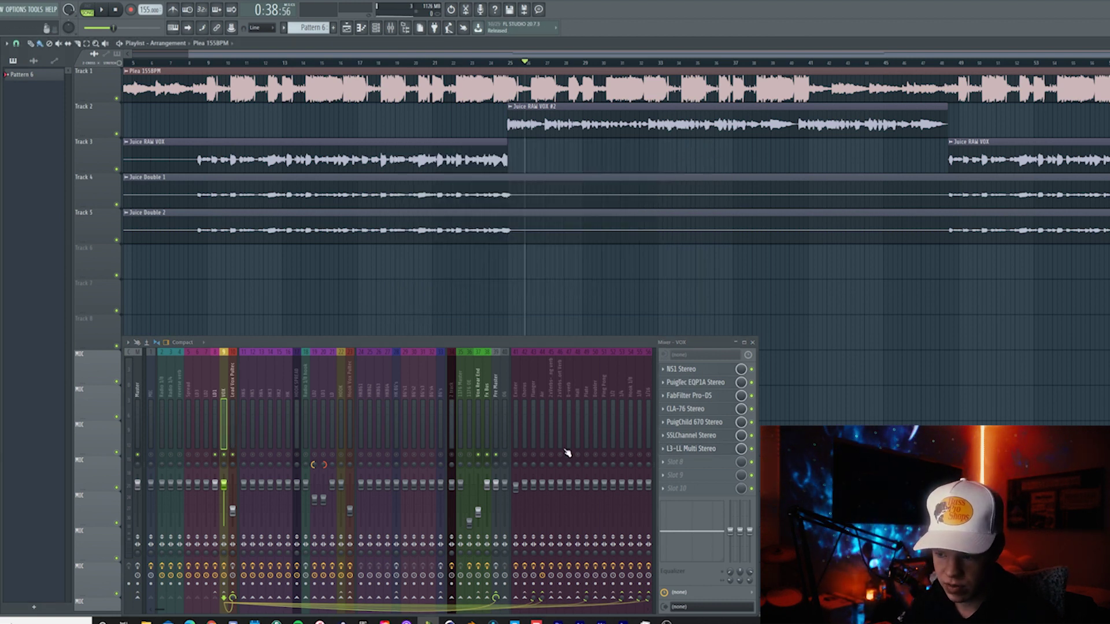
- Open the first PuigTec EQP1A Stereo on the Lead Vox Puller track, place its window above the mixer, and audition the vocal
click(233, 430)
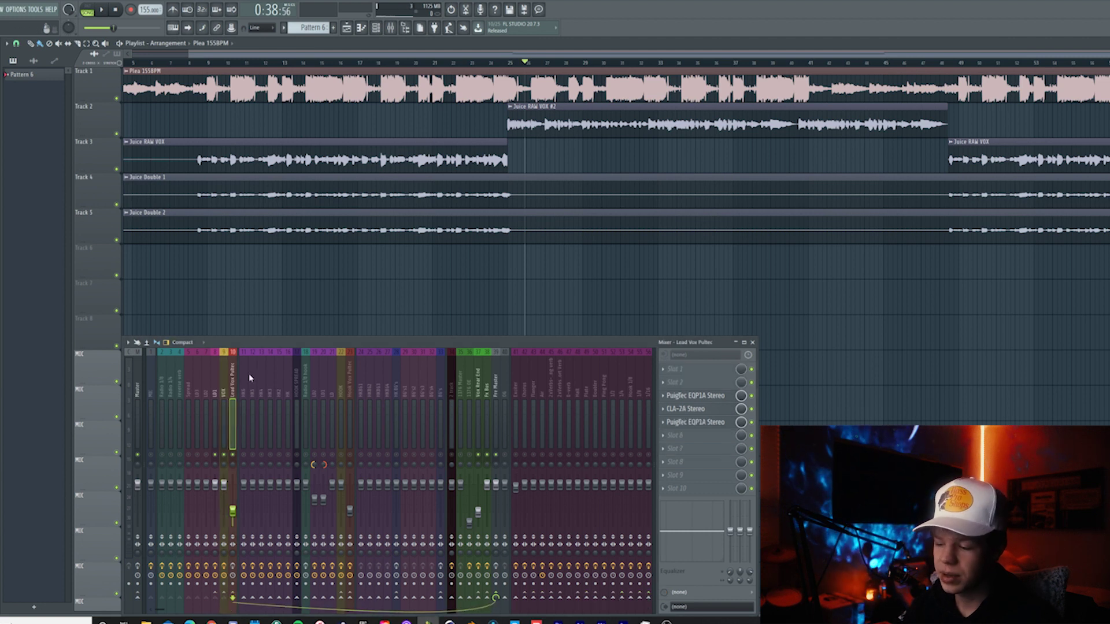
click(681, 397)
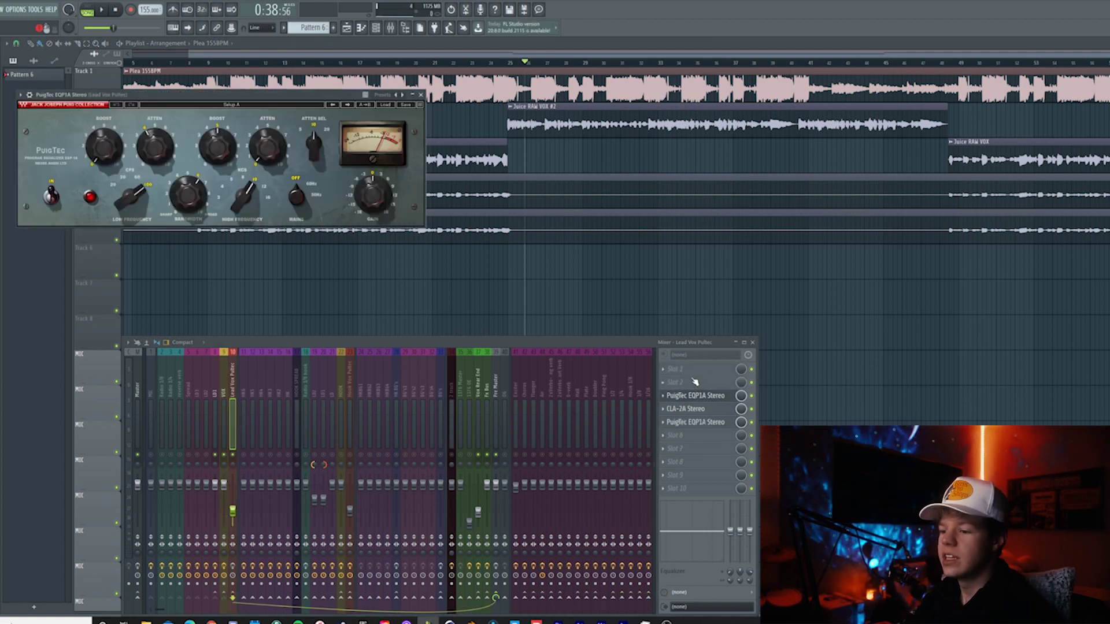
drag(270, 103, 633, 190)
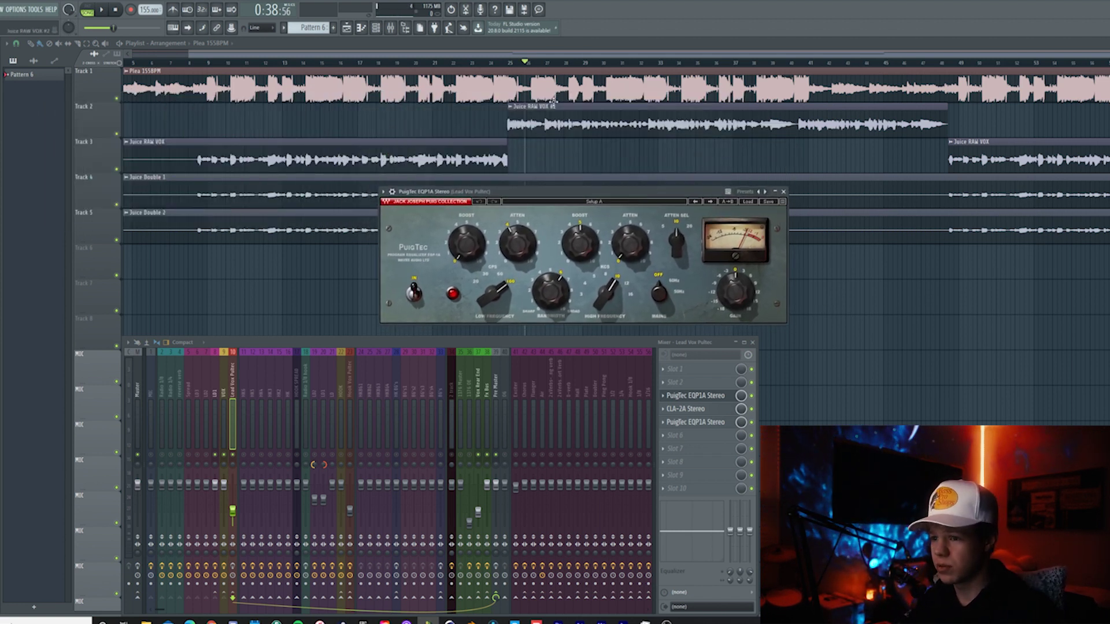
key(space)
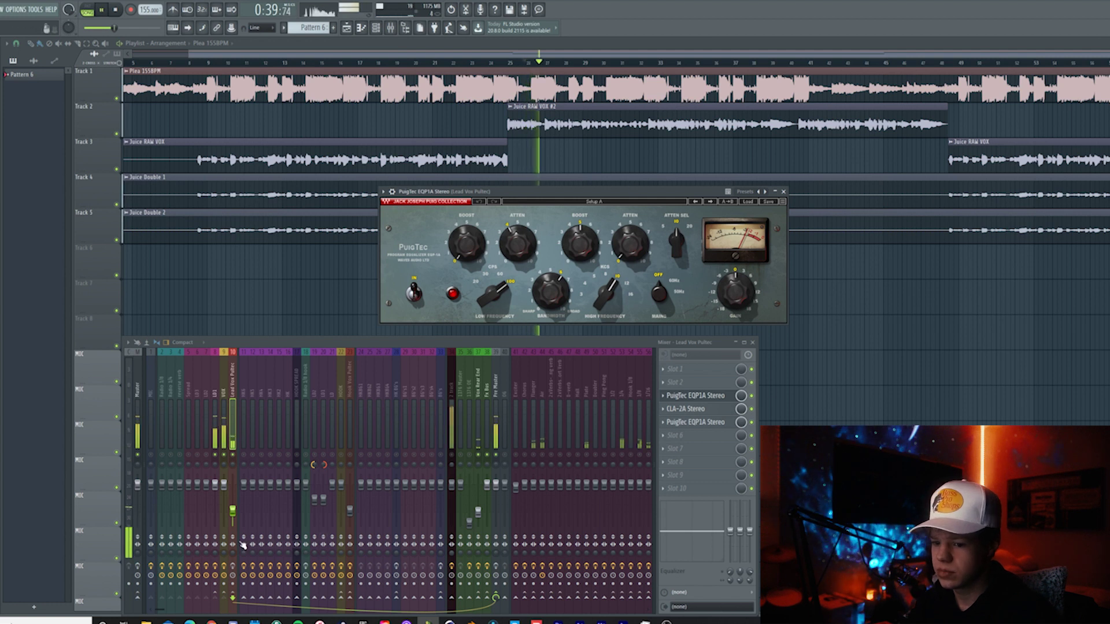
key(space)
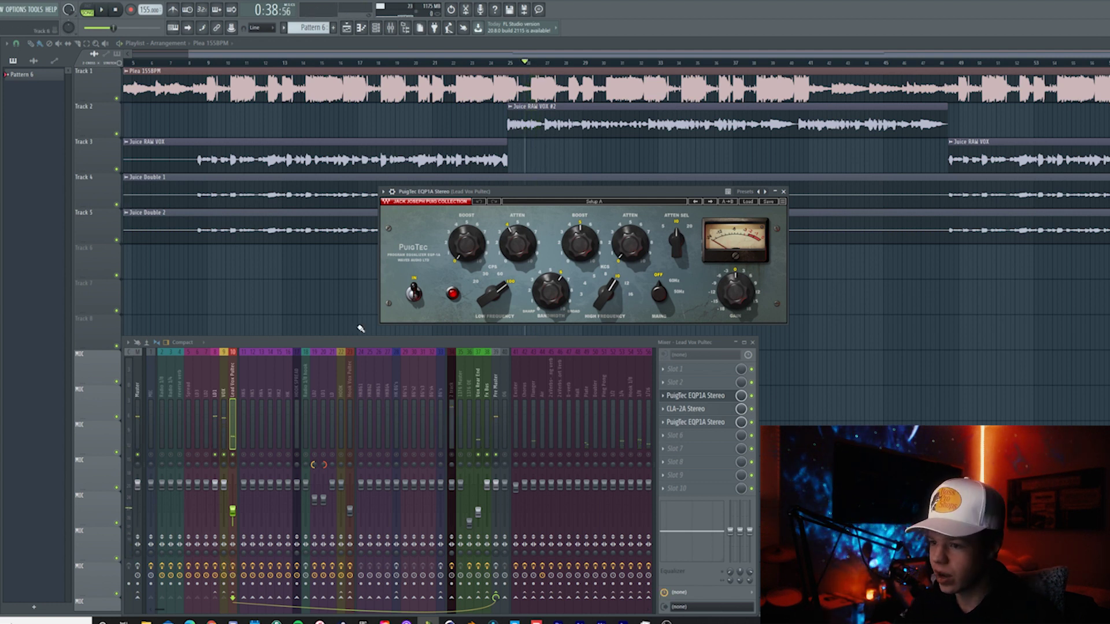
- Open the Lead Vox Puller track's CLA-2A Stereo and second PuigTec EQP1A Stereo during playback, arranging all the effect windows side by side
key(space)
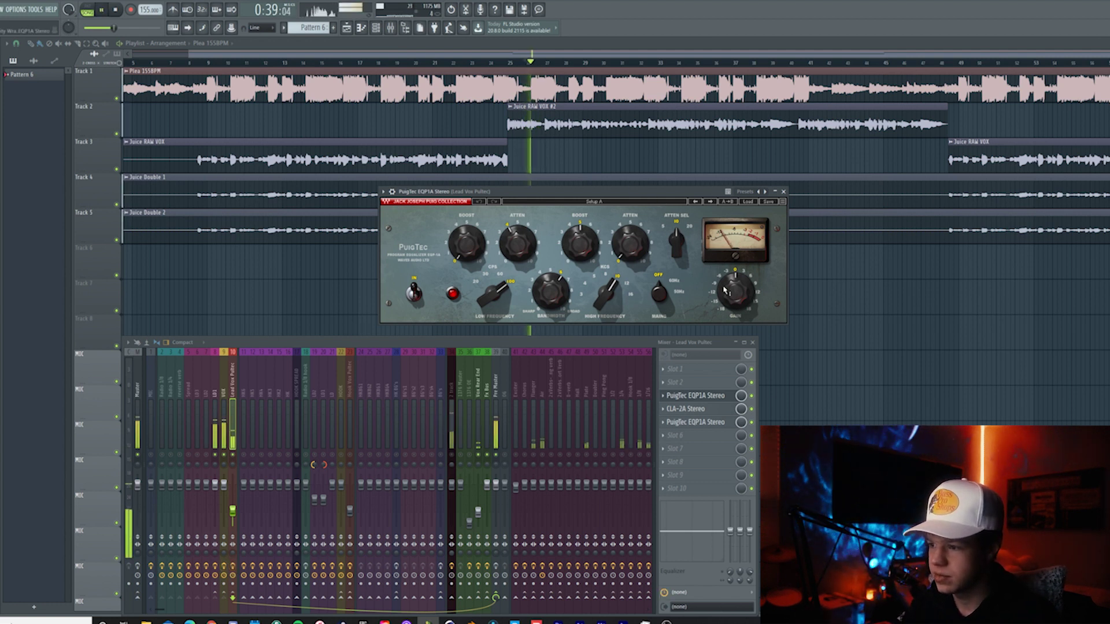
click(711, 408)
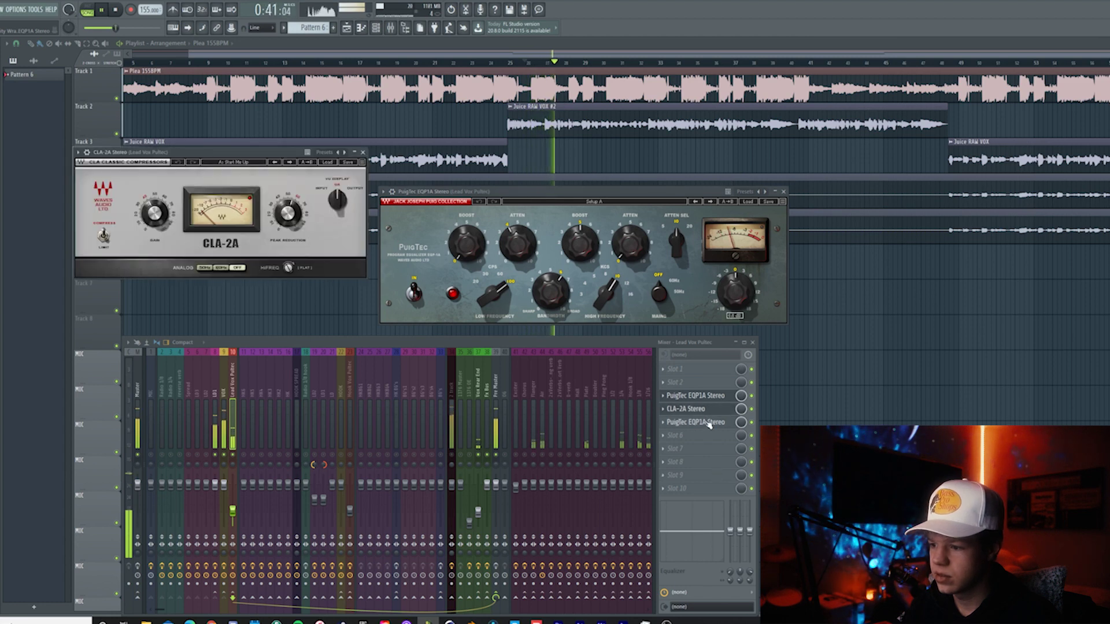
key(space)
drag(223, 125, 582, 54)
- Play the vocal from 0:38:56 and try raising the Lead Vox Puller track's fader to audition its contribution
key(space)
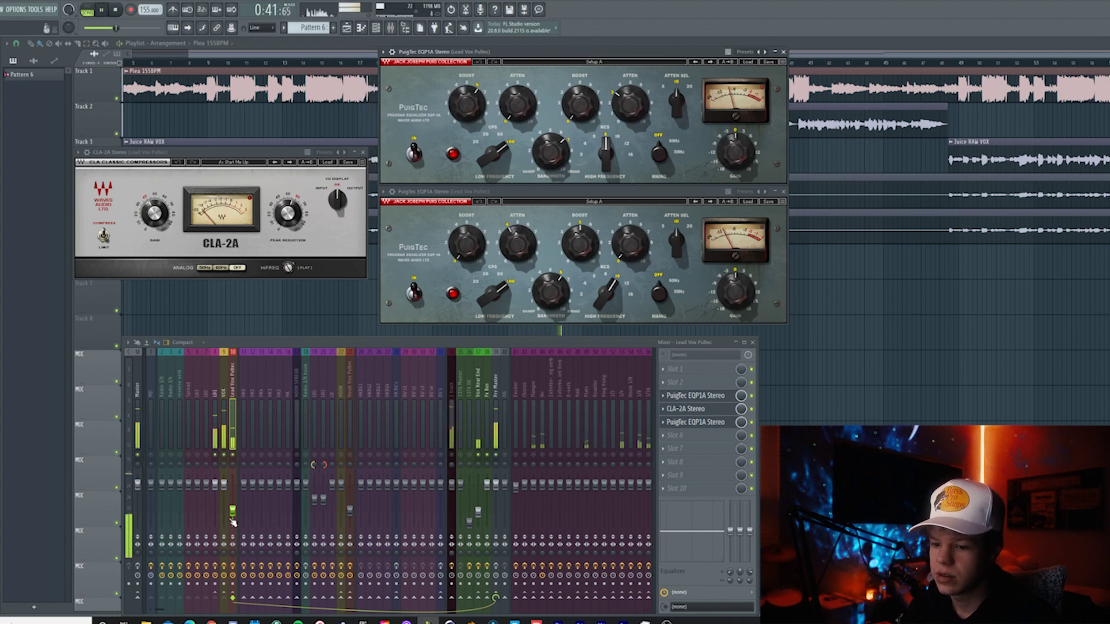
key(space)
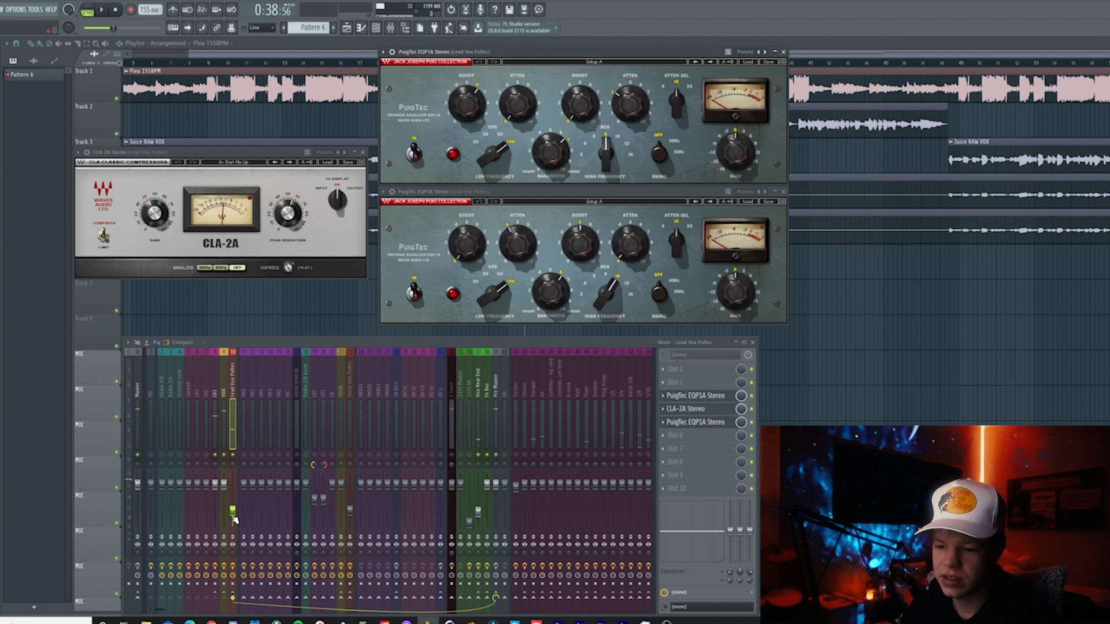
key(space)
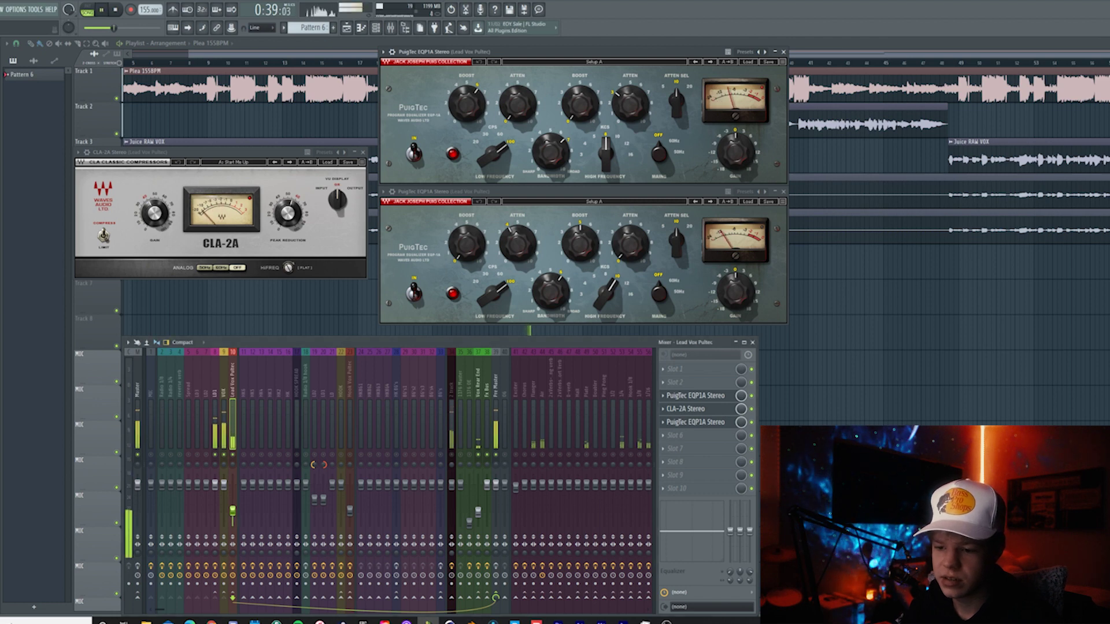
mouse_move(233, 511)
mouse_down()
mouse_move(233, 486)
mouse_move(232, 511)
mouse_up()
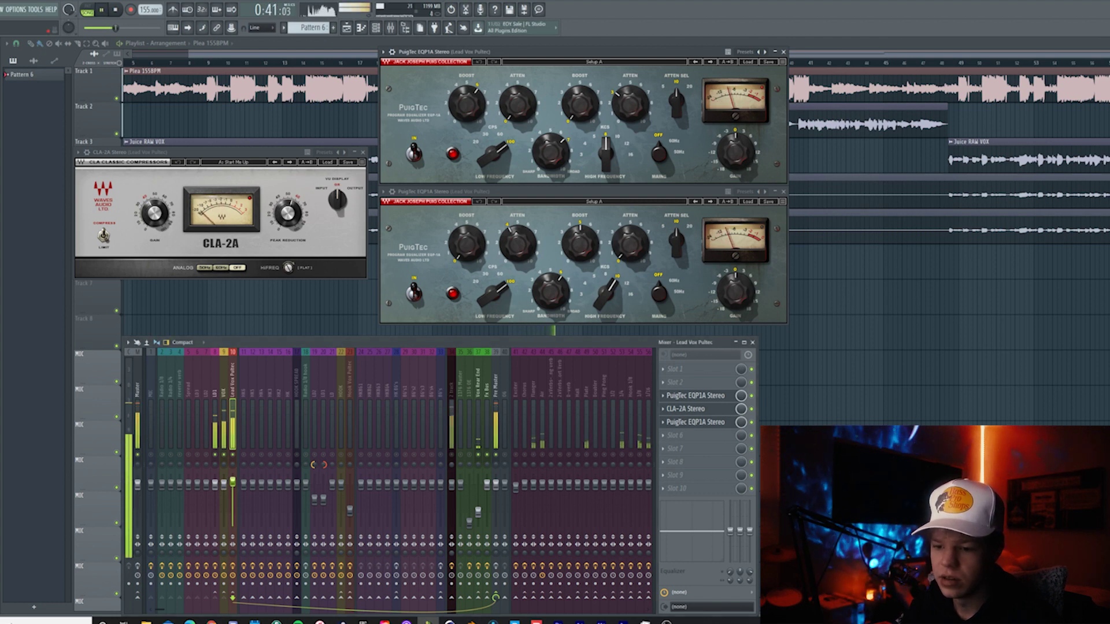
key(space)
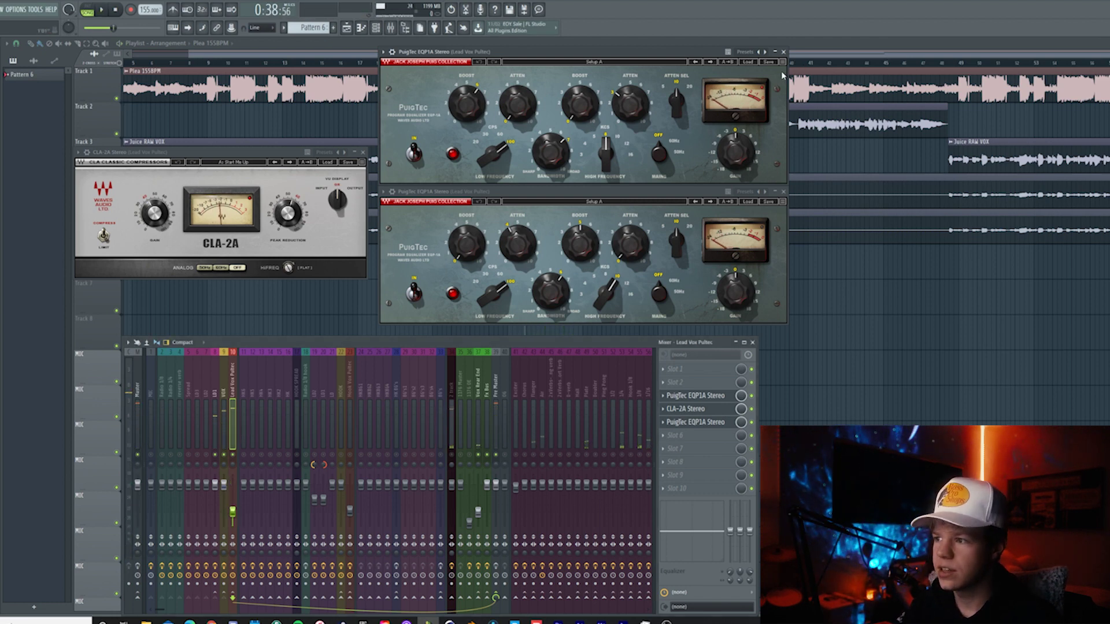
- Close both PuigTec EQP1A Stereo windows and the CLA-2A Stereo window of the Lead Vox Puller track
click(783, 51)
click(783, 191)
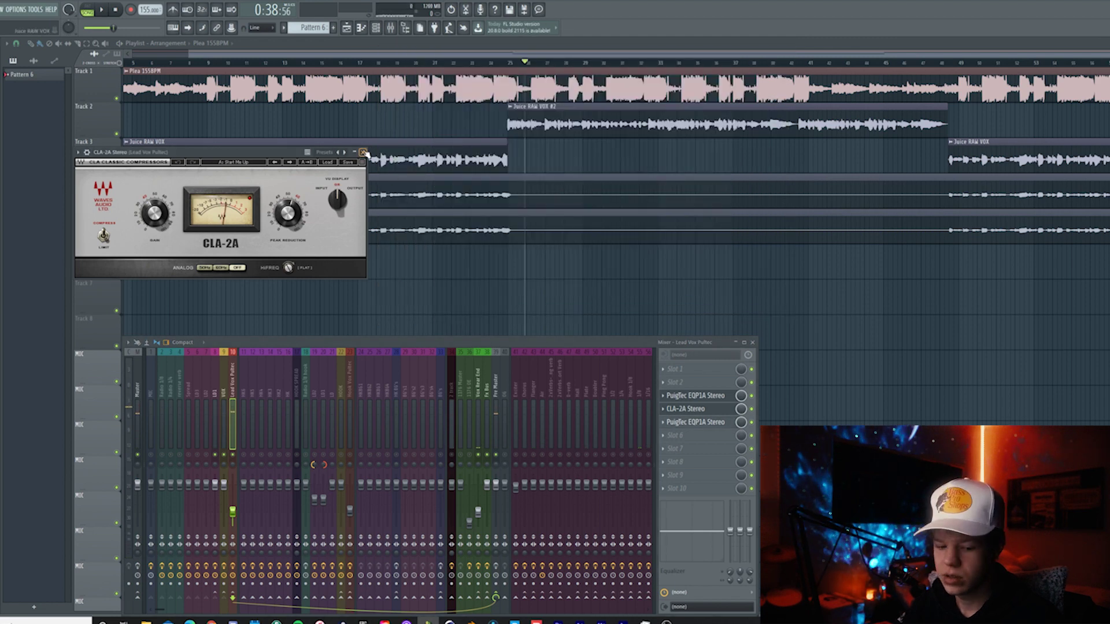
click(364, 152)
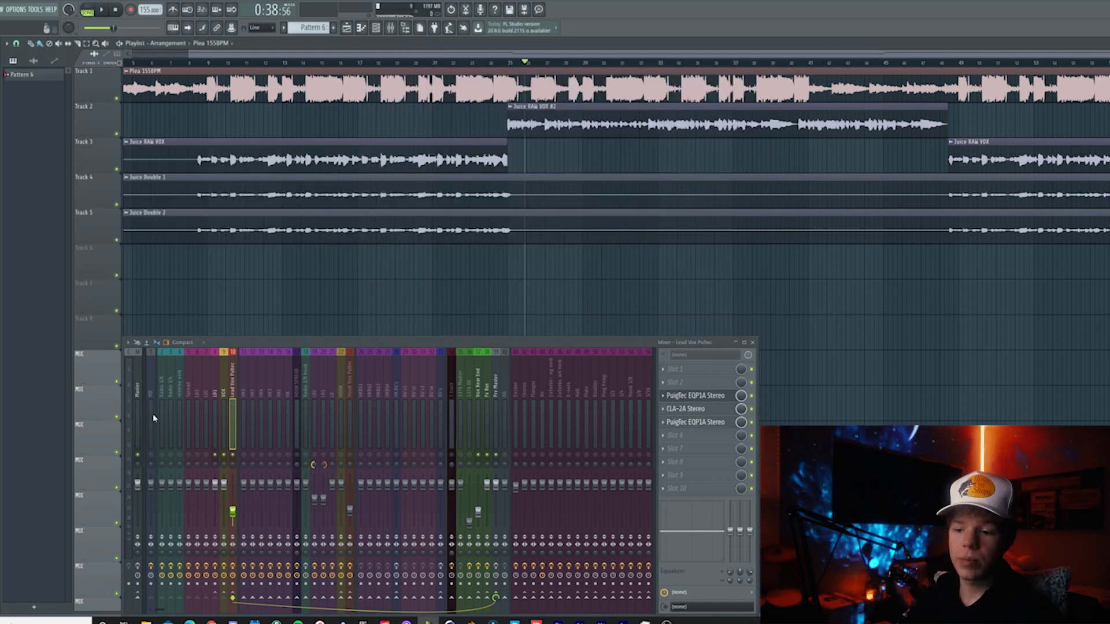
- Open the Fruity Flanger on the Flanger send track and place its window above the mixer
click(223, 409)
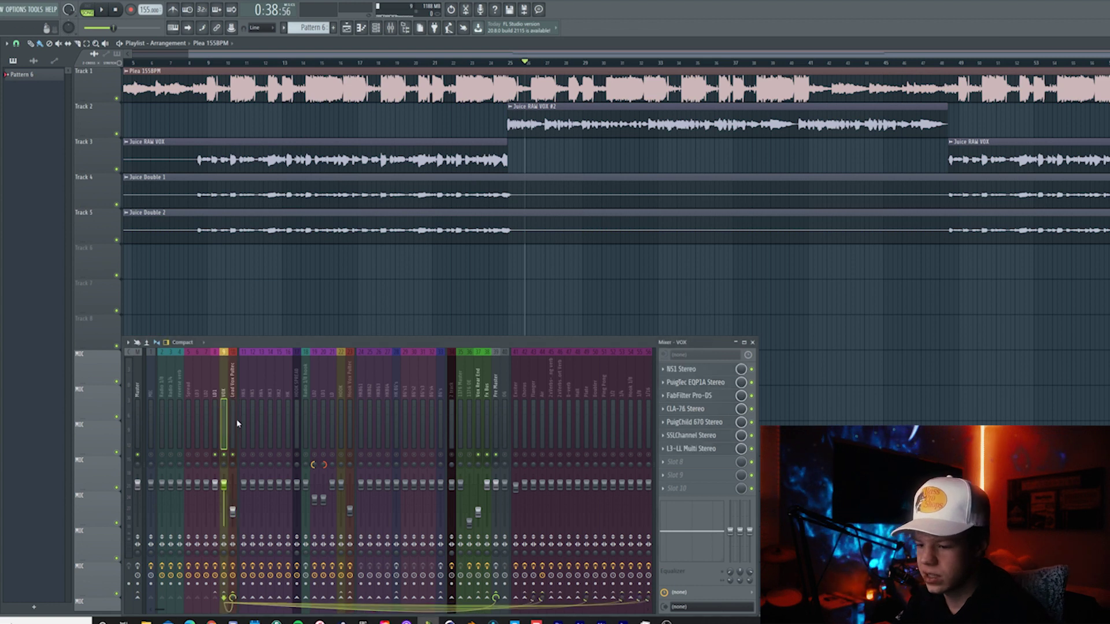
click(532, 428)
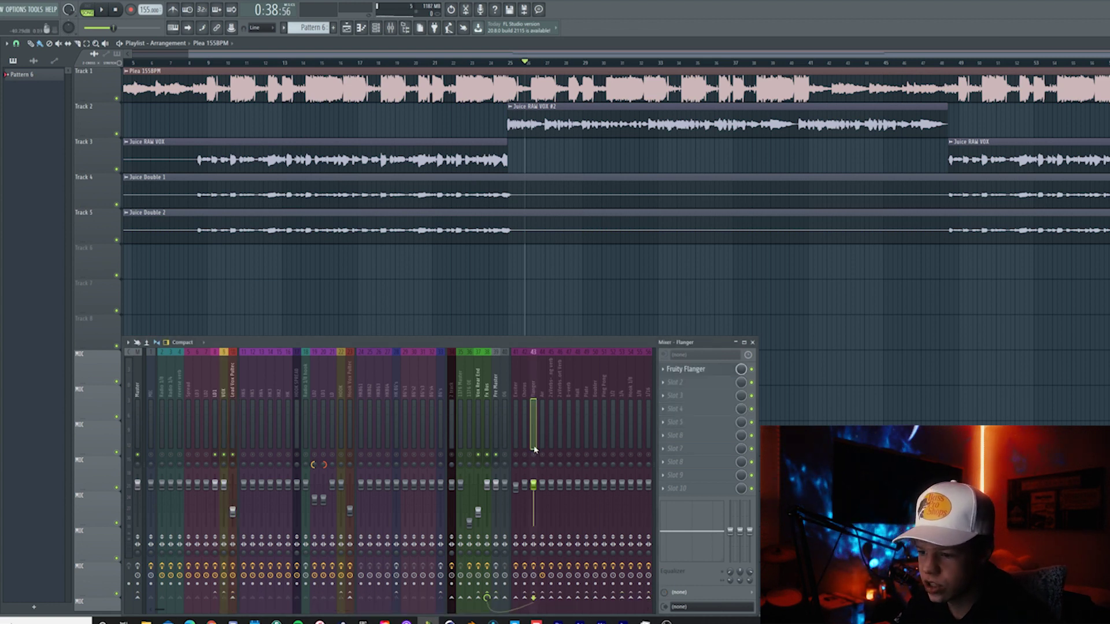
click(700, 371)
drag(236, 81, 659, 149)
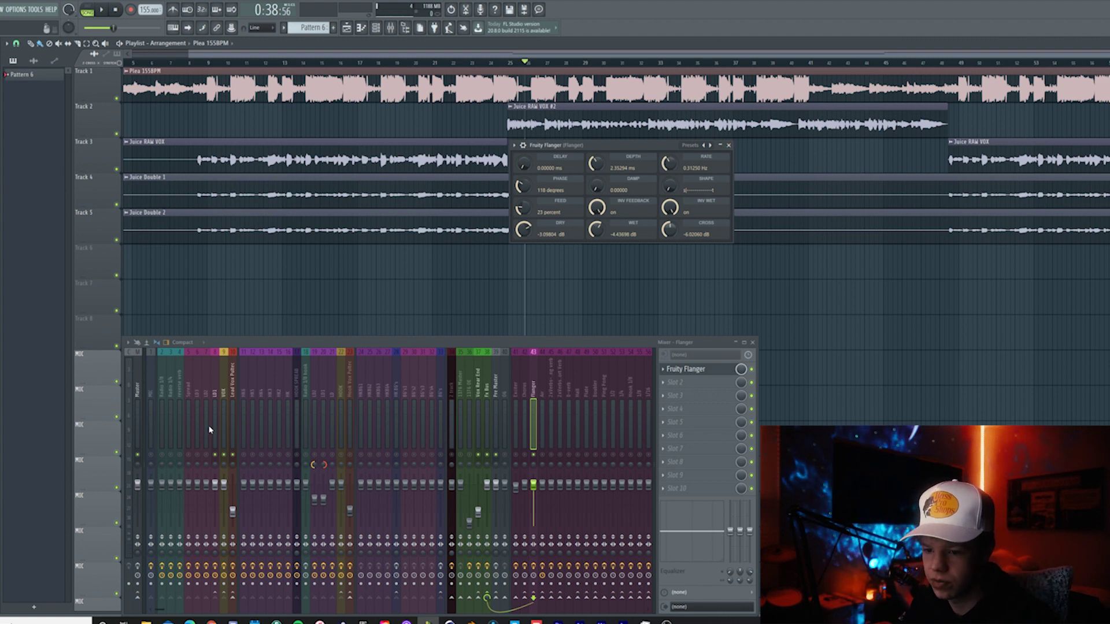
- Examine the FabFilter Pro-Q 2 curve on the Air send track, followed by the same track's MicroShift settings
click(223, 424)
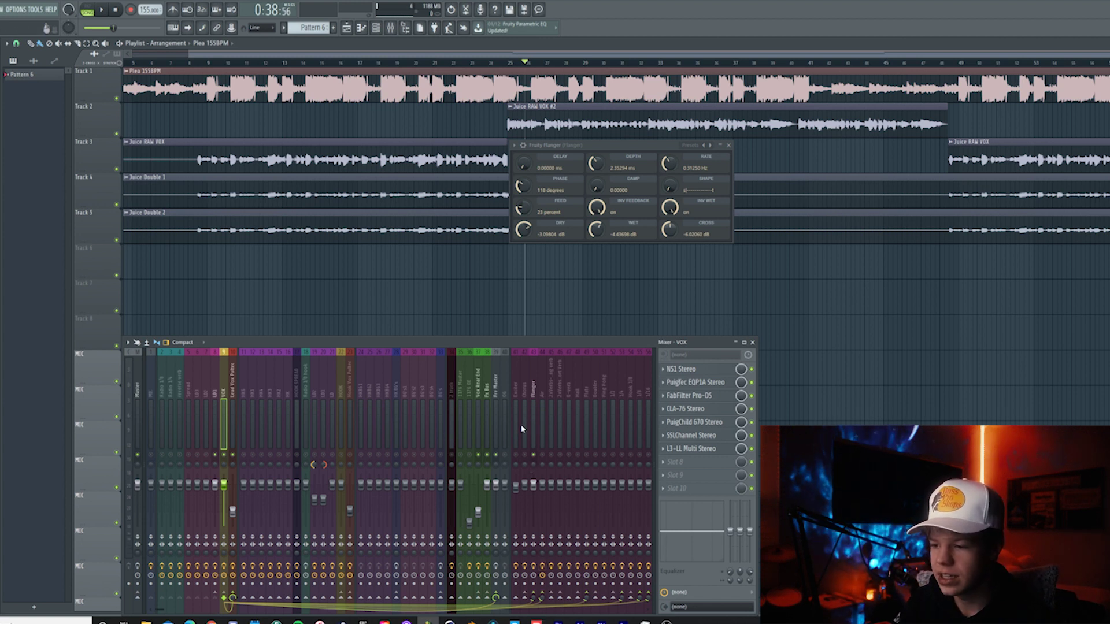
click(543, 431)
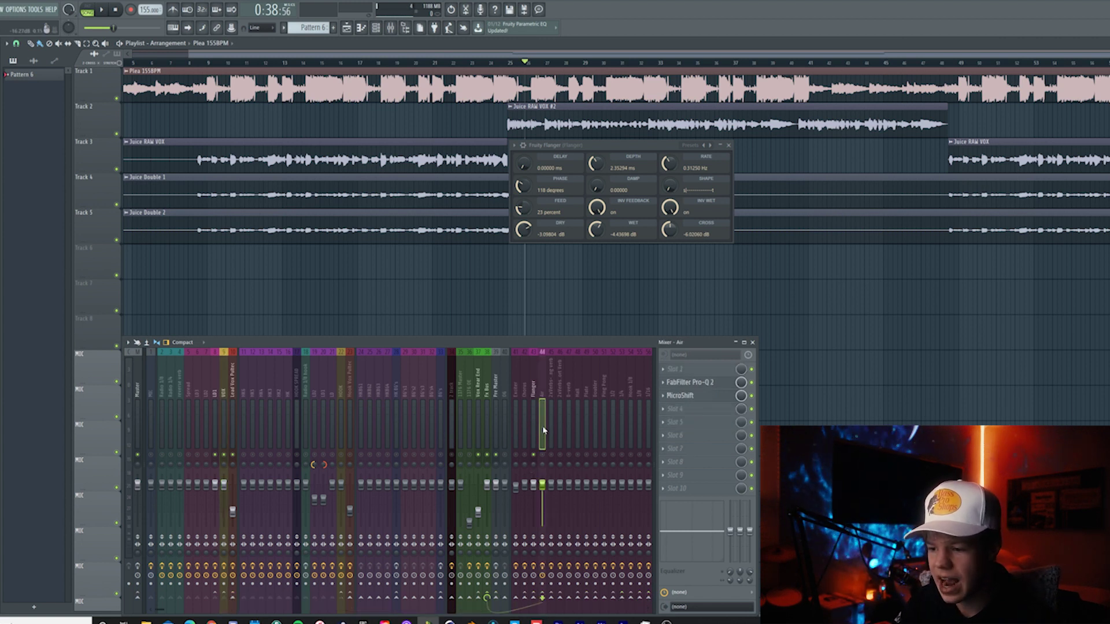
click(688, 382)
drag(358, 160, 401, 190)
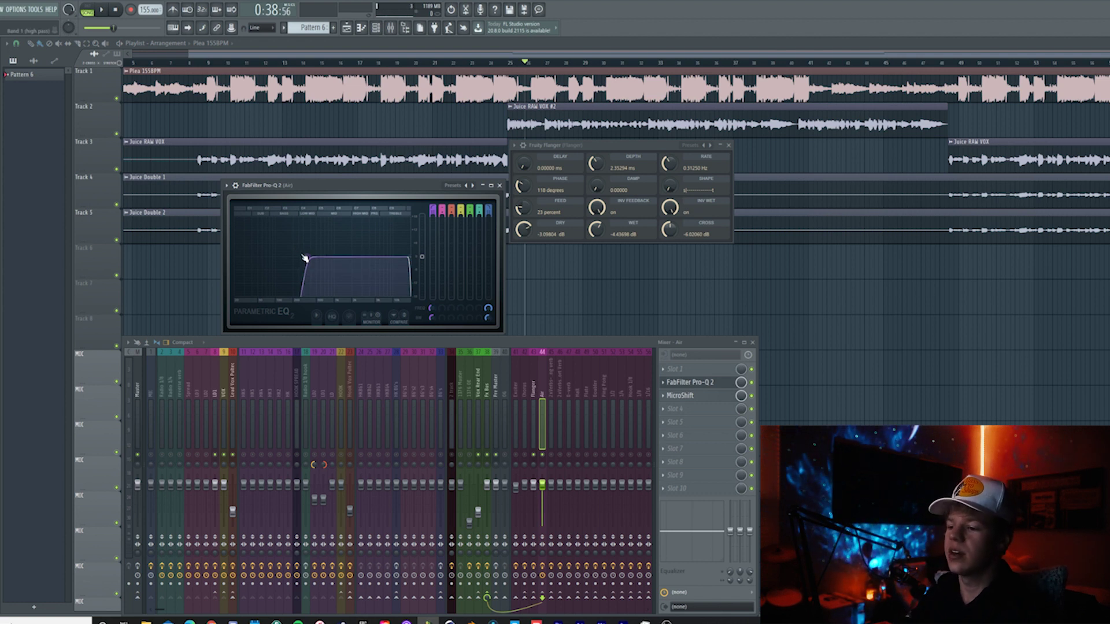
mouse_move(310, 186)
mouse_down()
mouse_move(354, 99)
mouse_move(297, 155)
mouse_move(293, 174)
mouse_up()
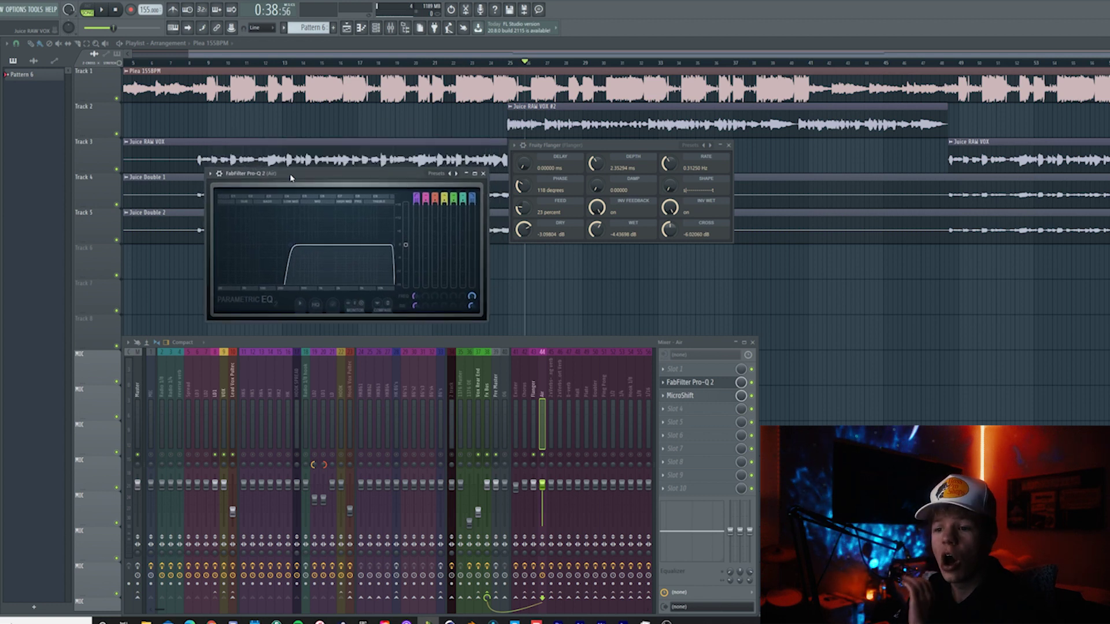
click(682, 396)
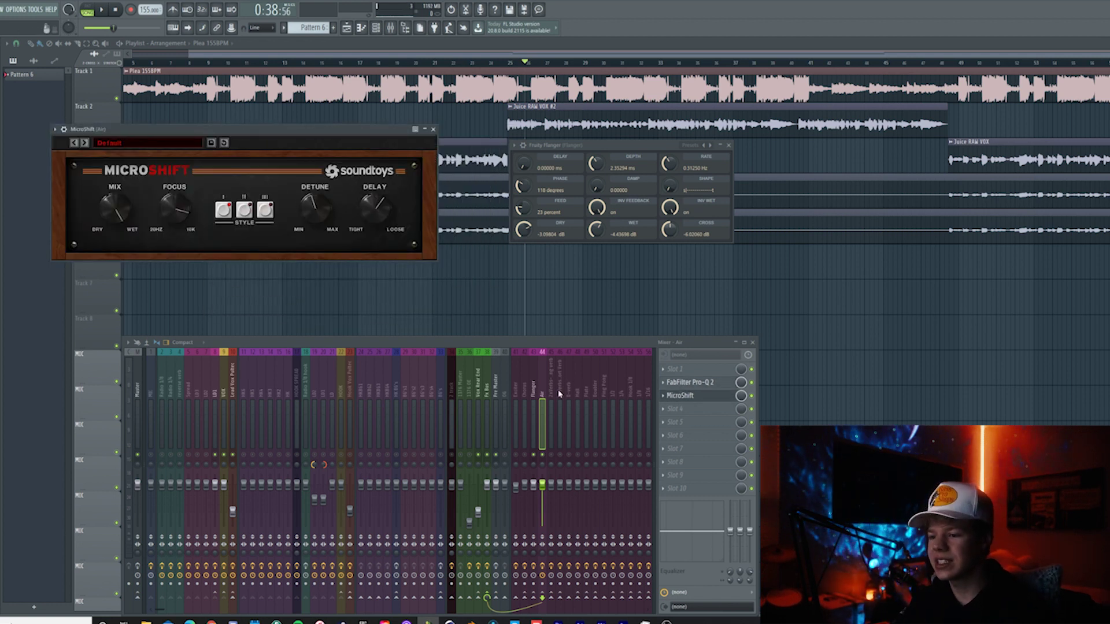
- Open the RVerb Stereo on the Plate send track and close the Fruity Flanger and MicroShift windows
click(222, 415)
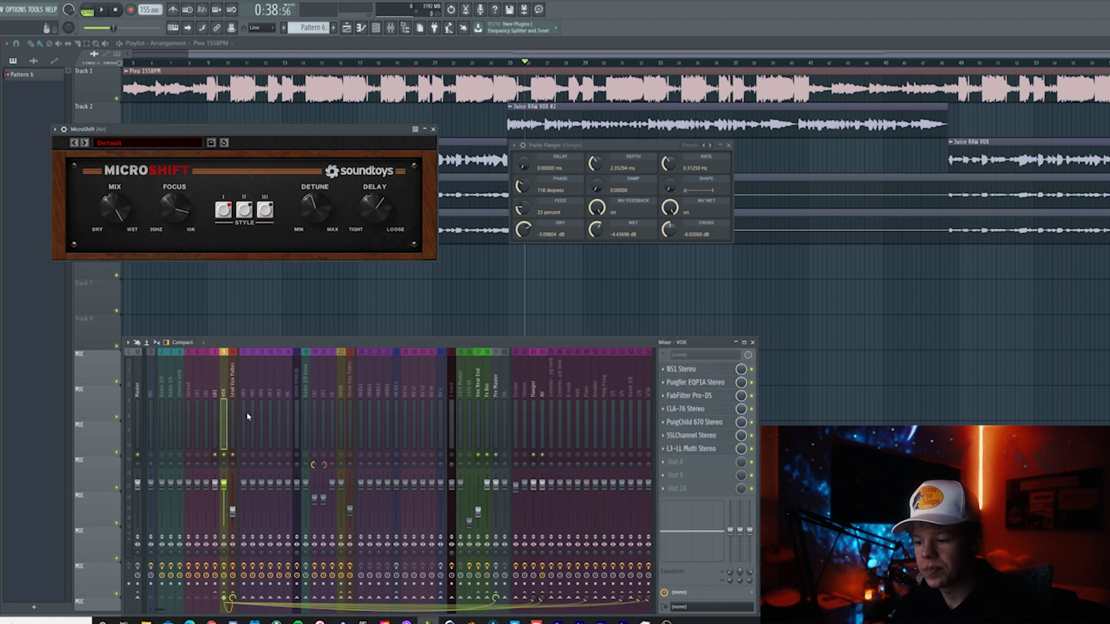
click(588, 442)
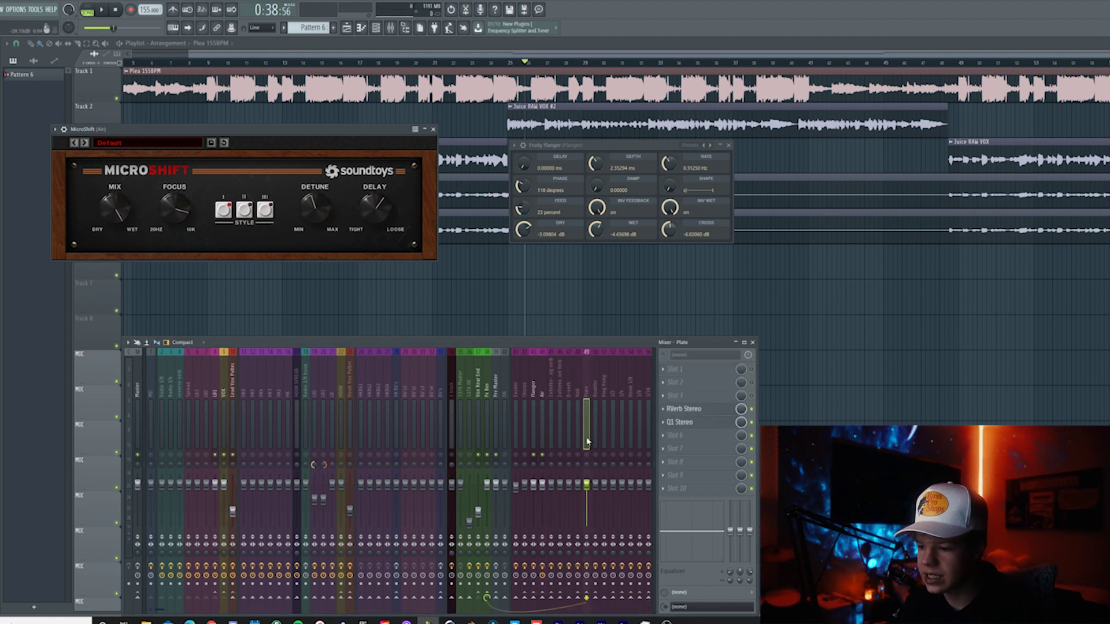
click(688, 409)
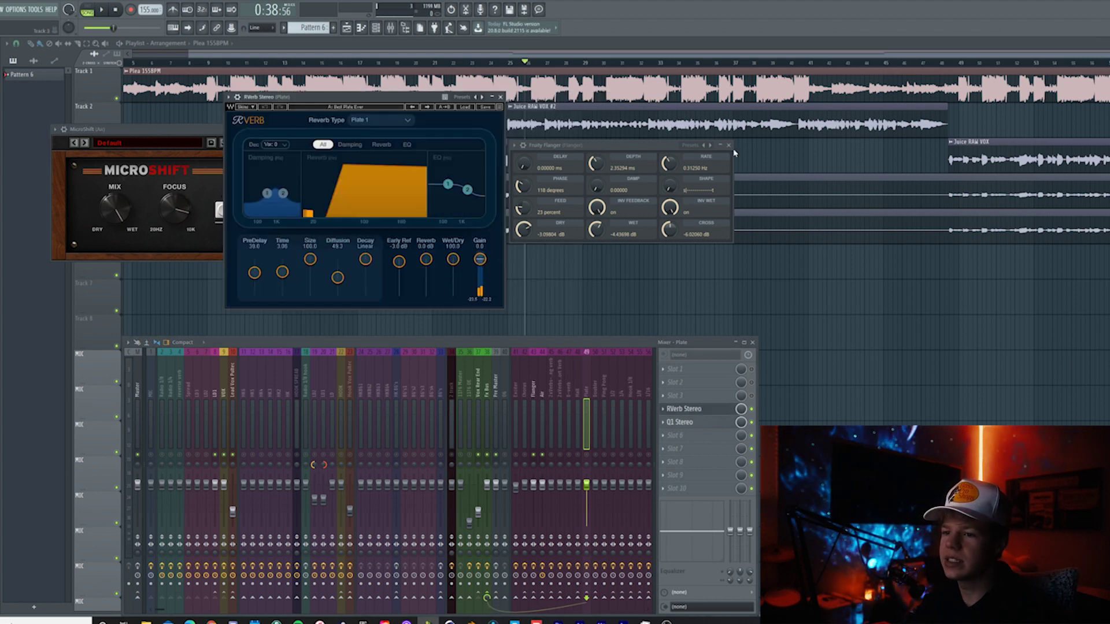
click(728, 145)
drag(171, 138, 823, 205)
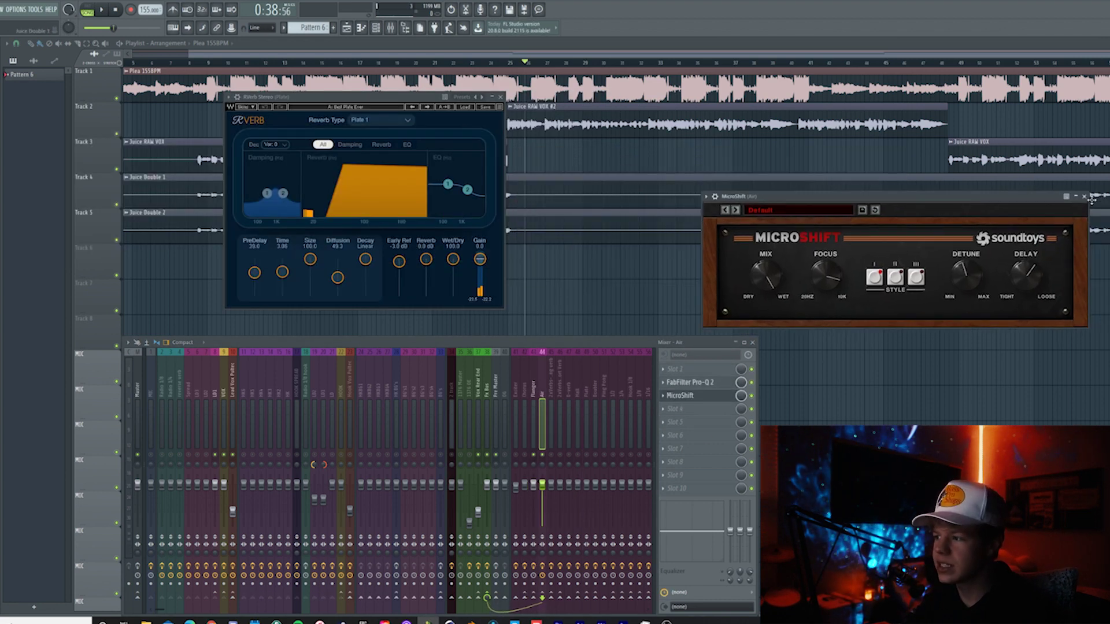
click(1090, 200)
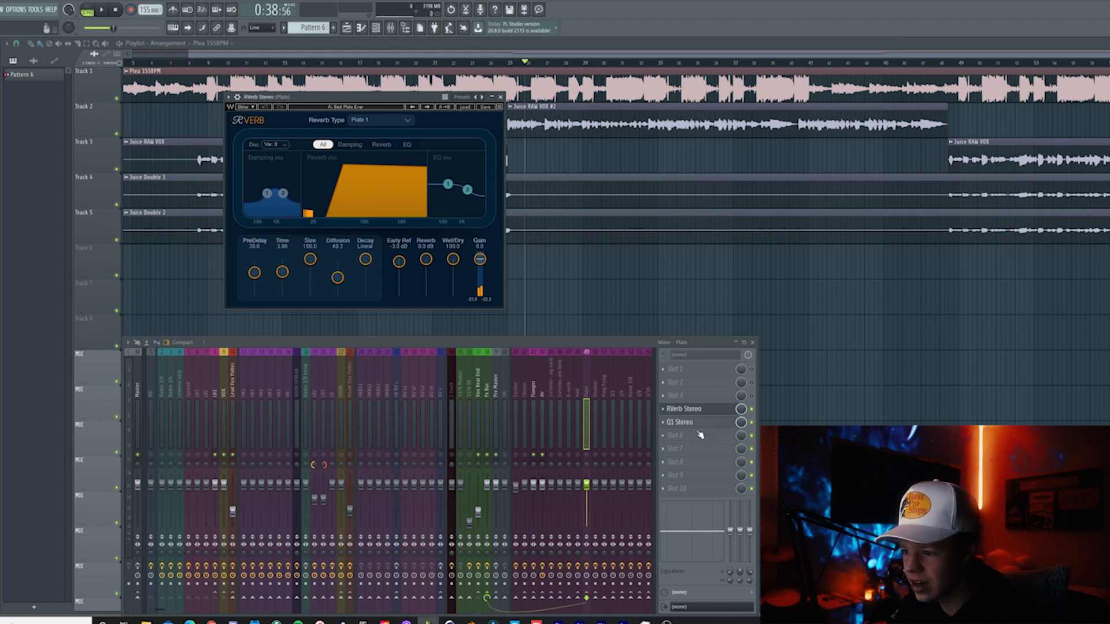
- View the Q1 Stereo equalizer on the Plate send track, and close both its window and the RVerb Stereo window
click(682, 422)
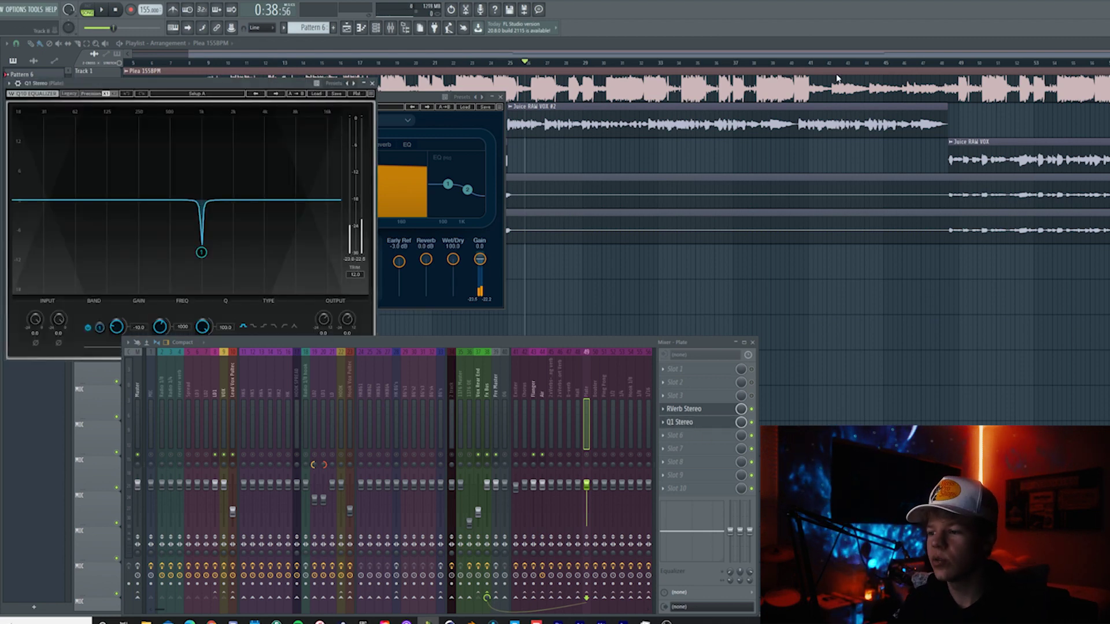
drag(292, 84, 947, 59)
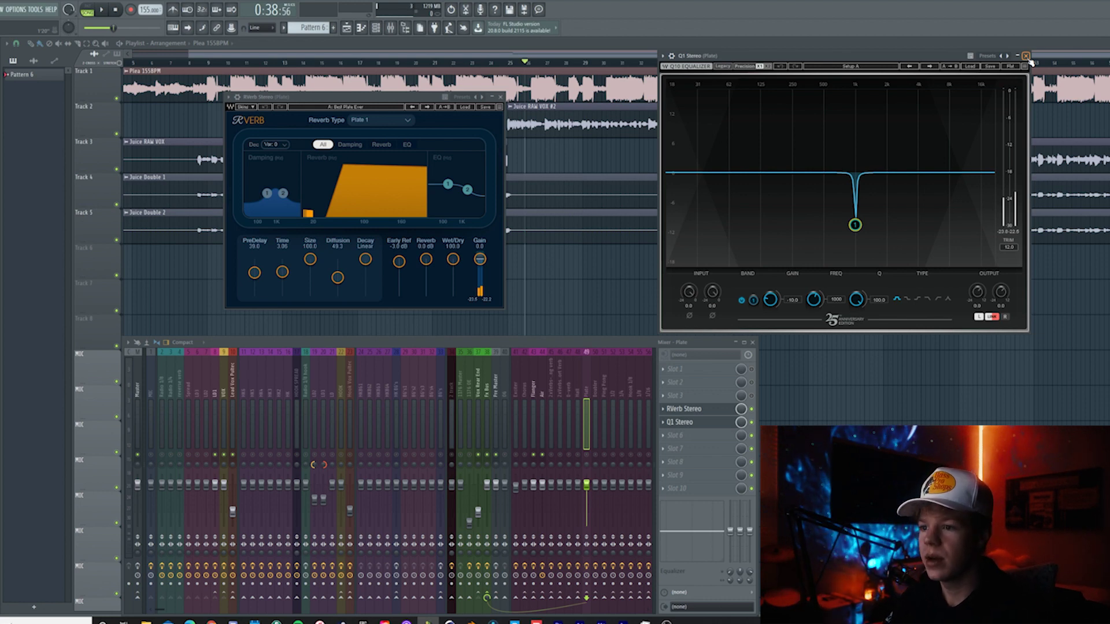
click(1026, 56)
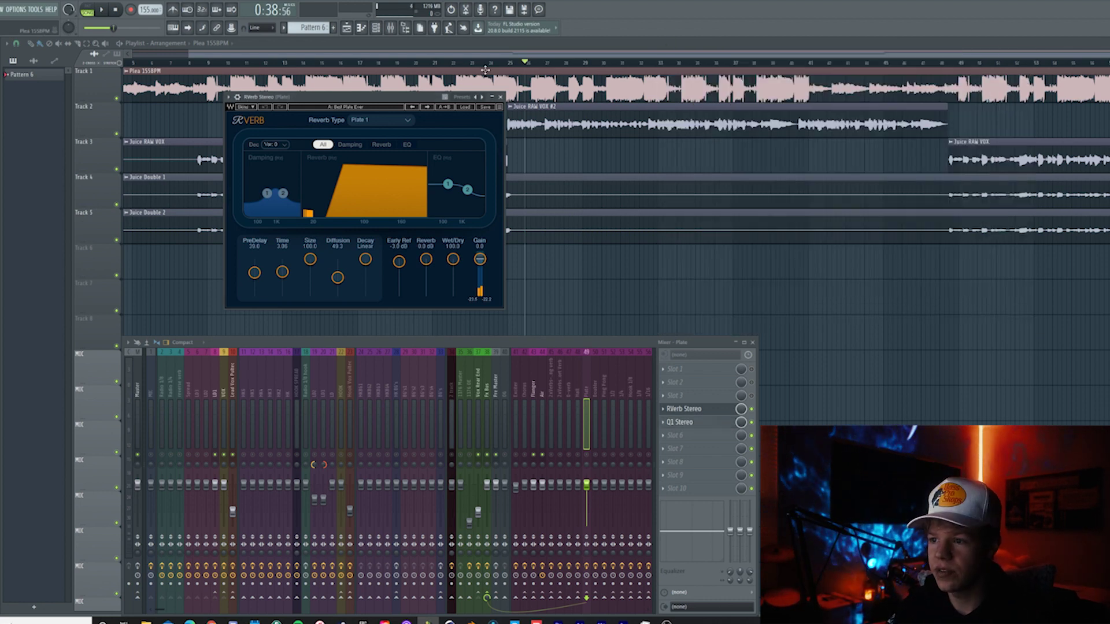
click(502, 98)
- Play the vocal from 0:38:56 to audition the Plate reverb send, and stop playback
key(space)
key(space)
key(space)
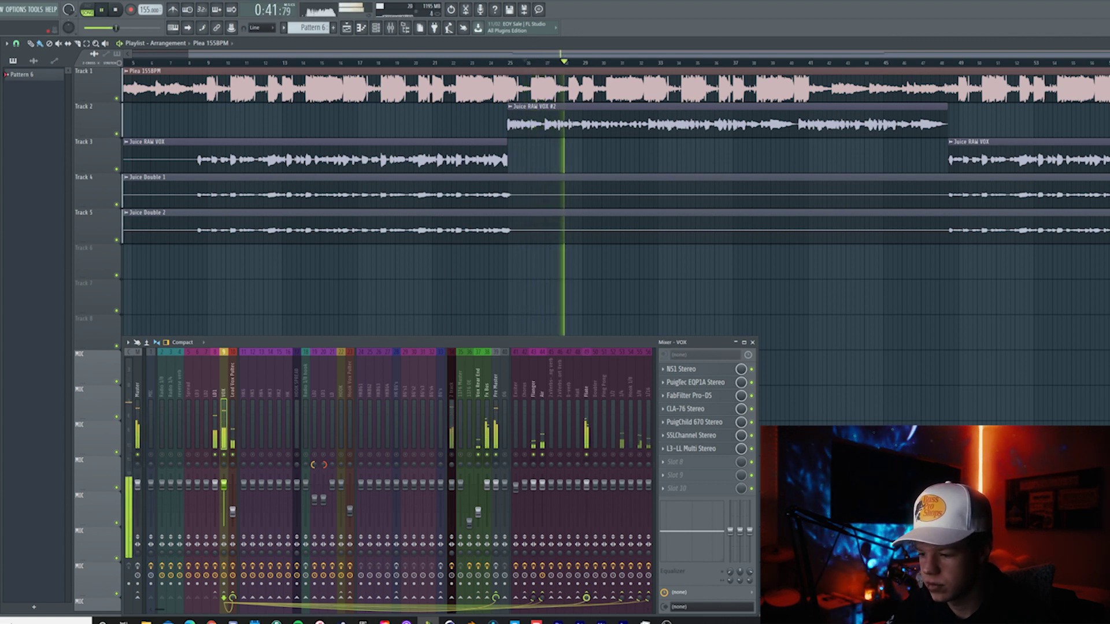
key(space)
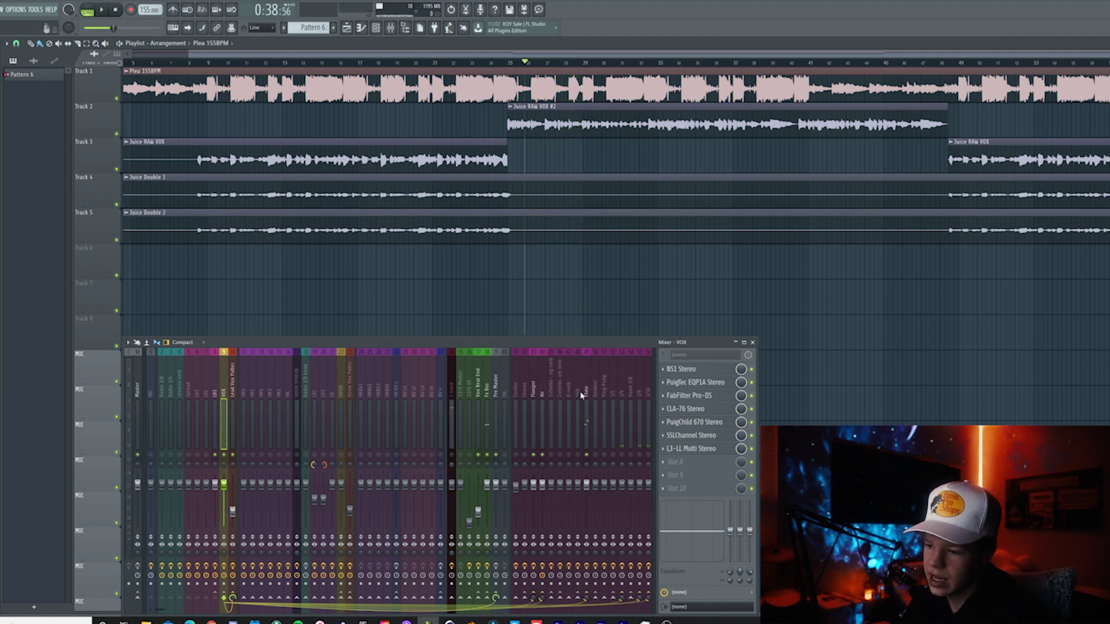
- Examine the FabFilter Pro-Q 3 and H-Delay Stereo settings on the 1/4 delay send track, and close their windows
click(623, 426)
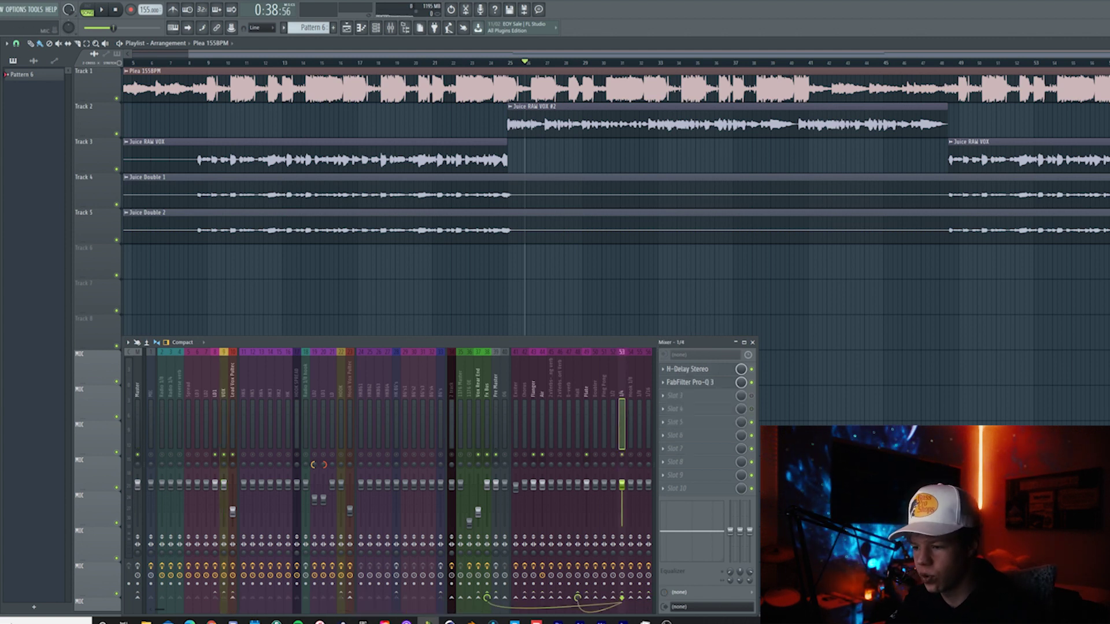
click(705, 386)
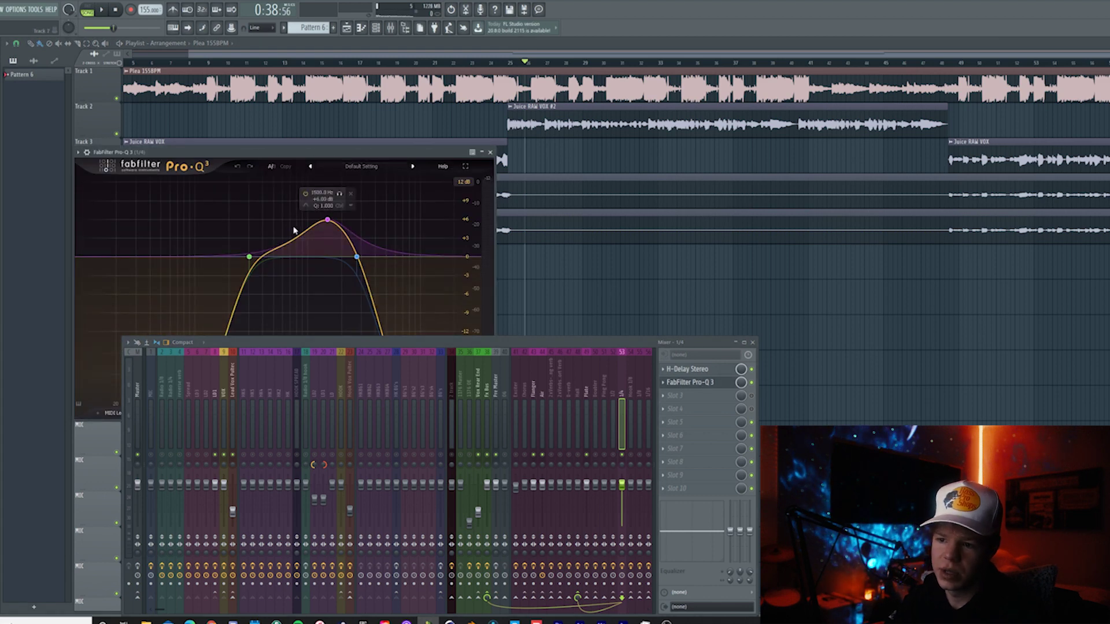
drag(397, 158, 418, 97)
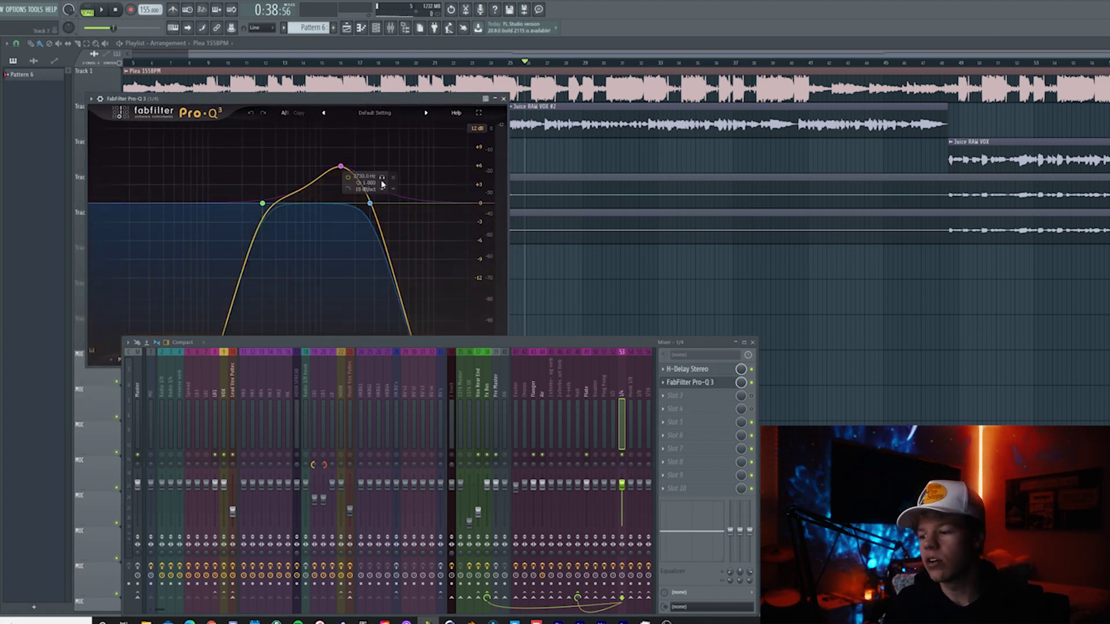
click(694, 369)
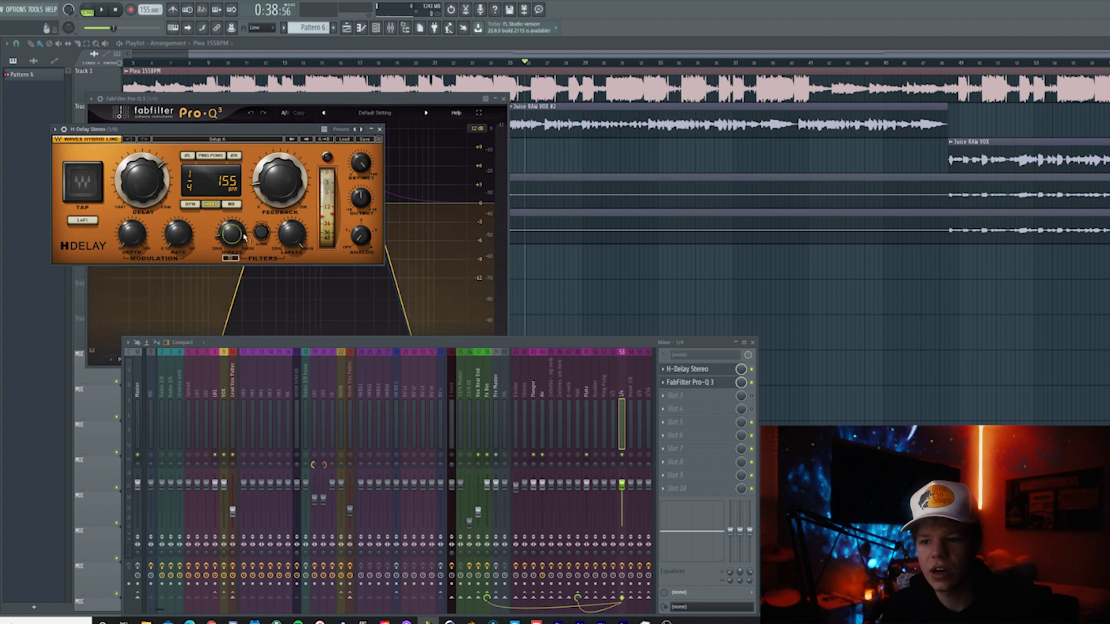
drag(285, 131, 572, 141)
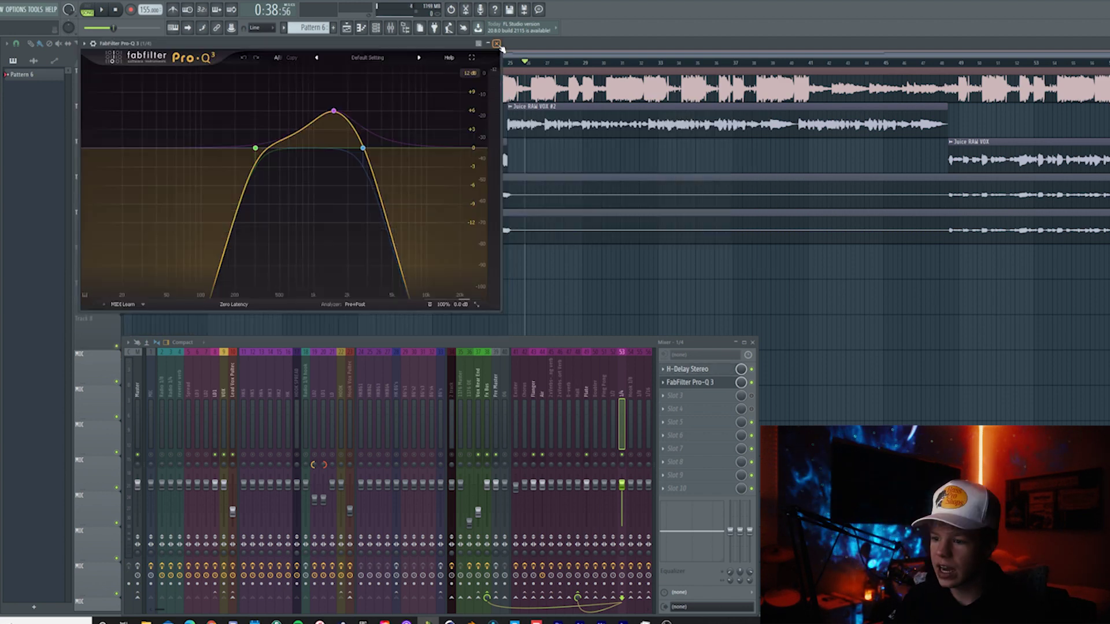
click(495, 44)
- Check the VOX track's routing and view the H-Delay Stereo on the 1/8 delay send track, closing its window
click(223, 419)
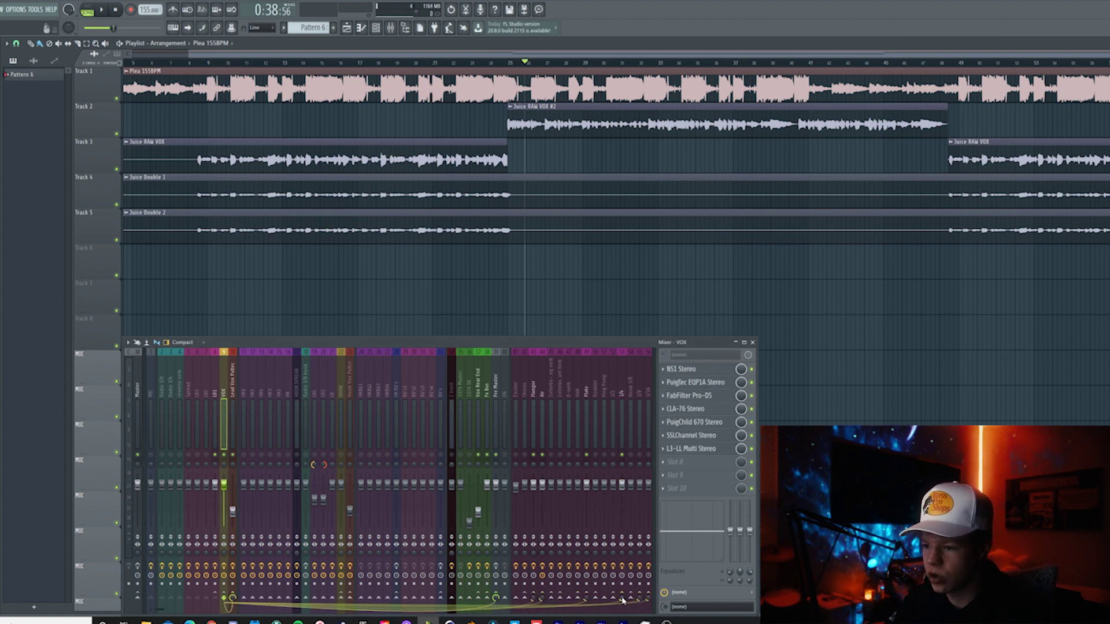
click(640, 413)
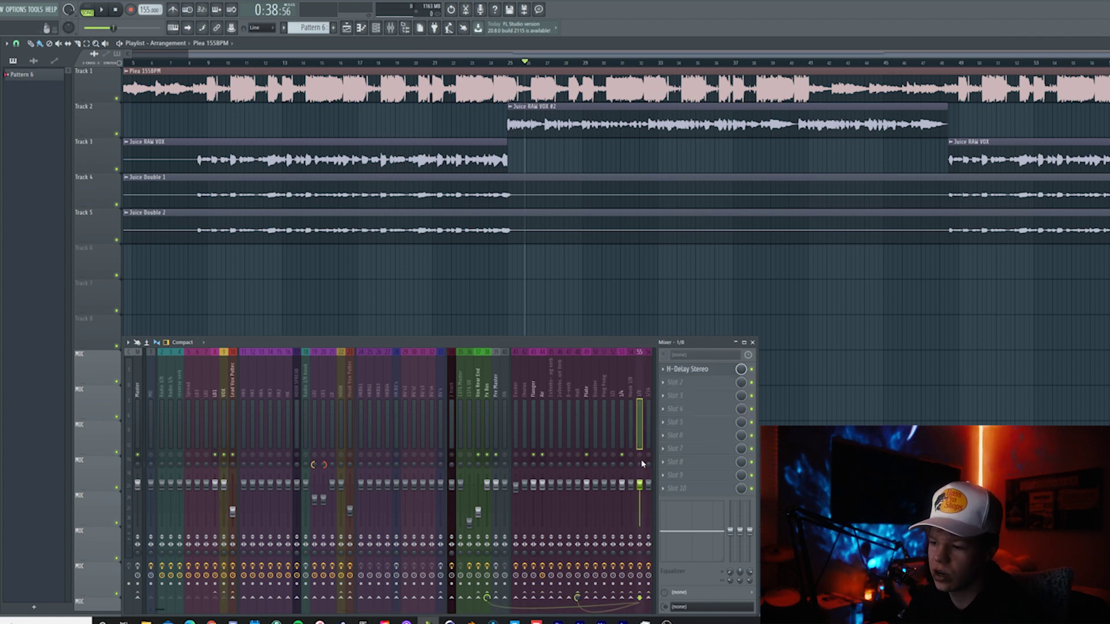
click(686, 370)
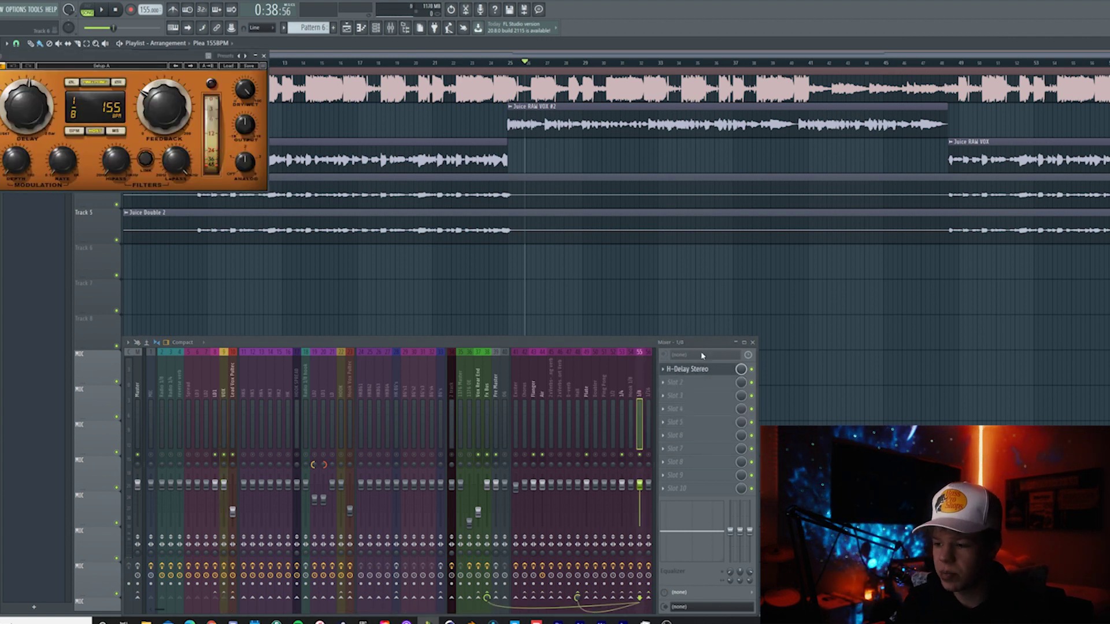
click(263, 55)
- Enable the 1/16 delay send track and view its H-Delay Stereo settings, closing the window again
click(650, 454)
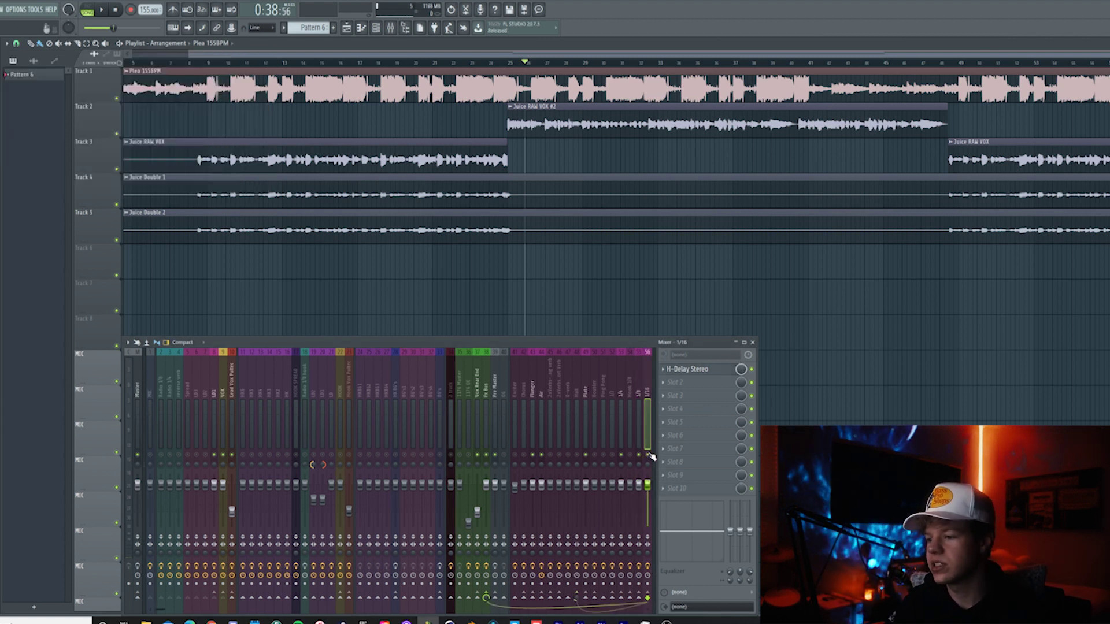
click(696, 370)
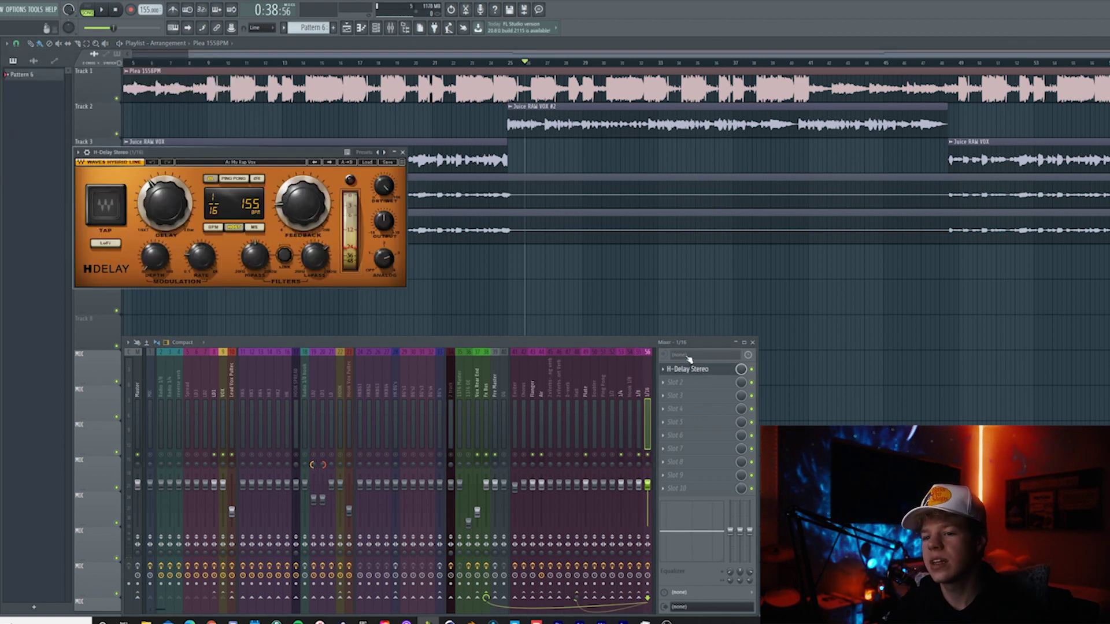
click(403, 152)
- Select the VOX track and play the vocal twice from 0:38:56 to audition it with the delay sends
click(223, 413)
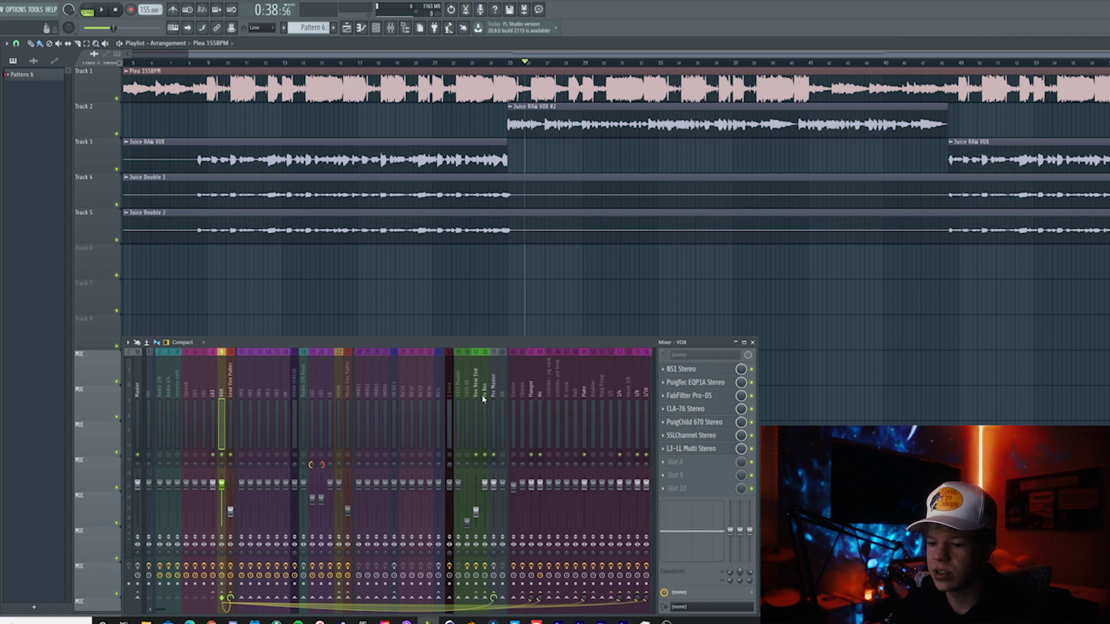
key(space)
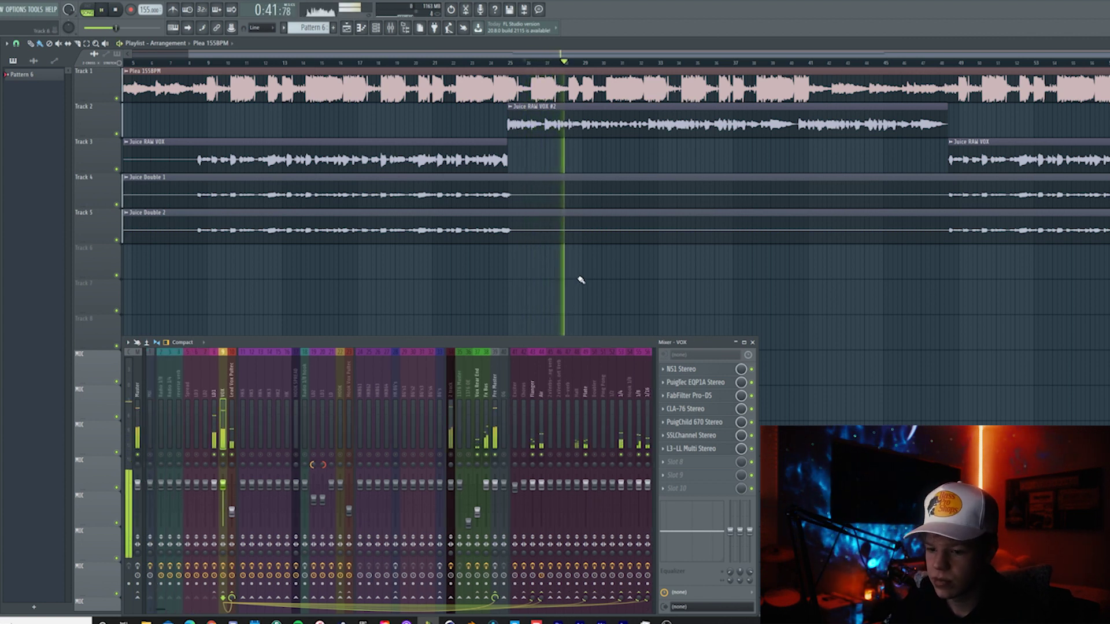
key(space)
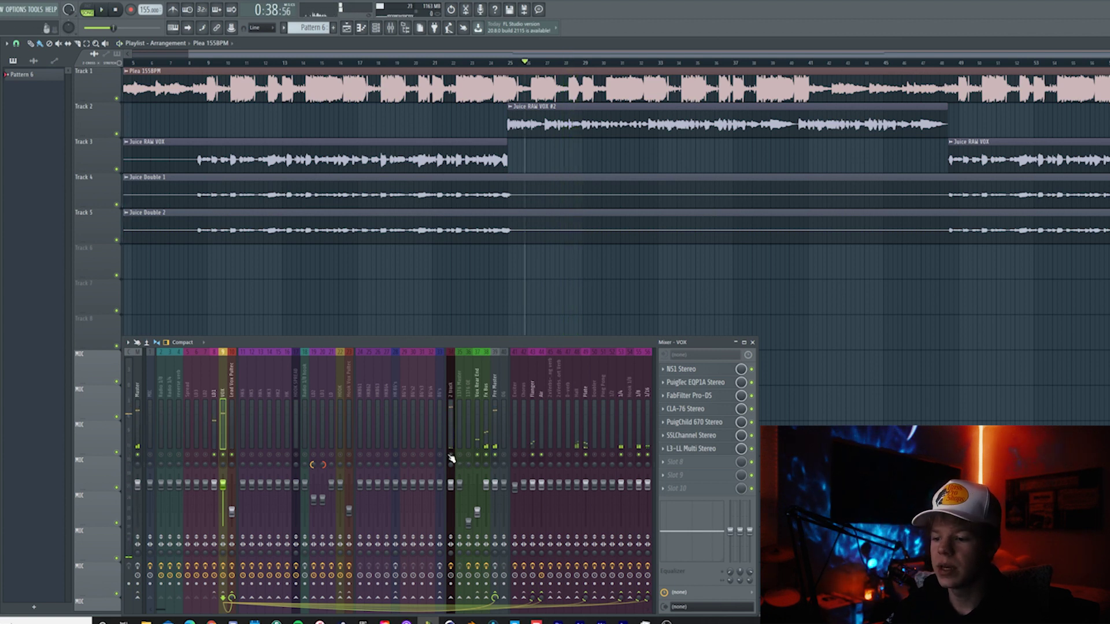
key(space)
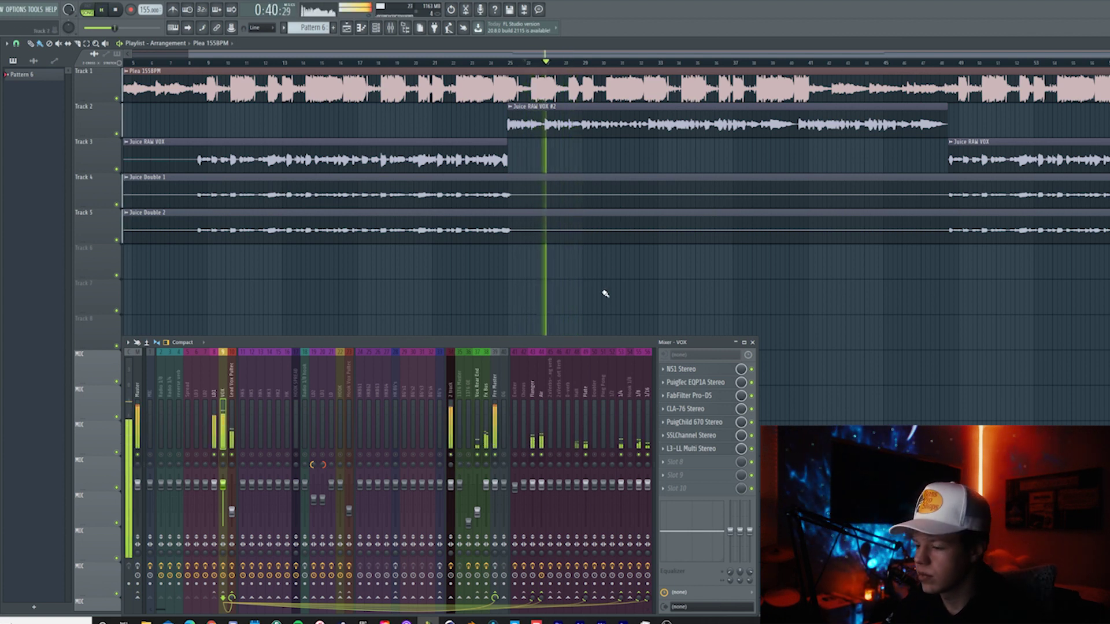
key(space)
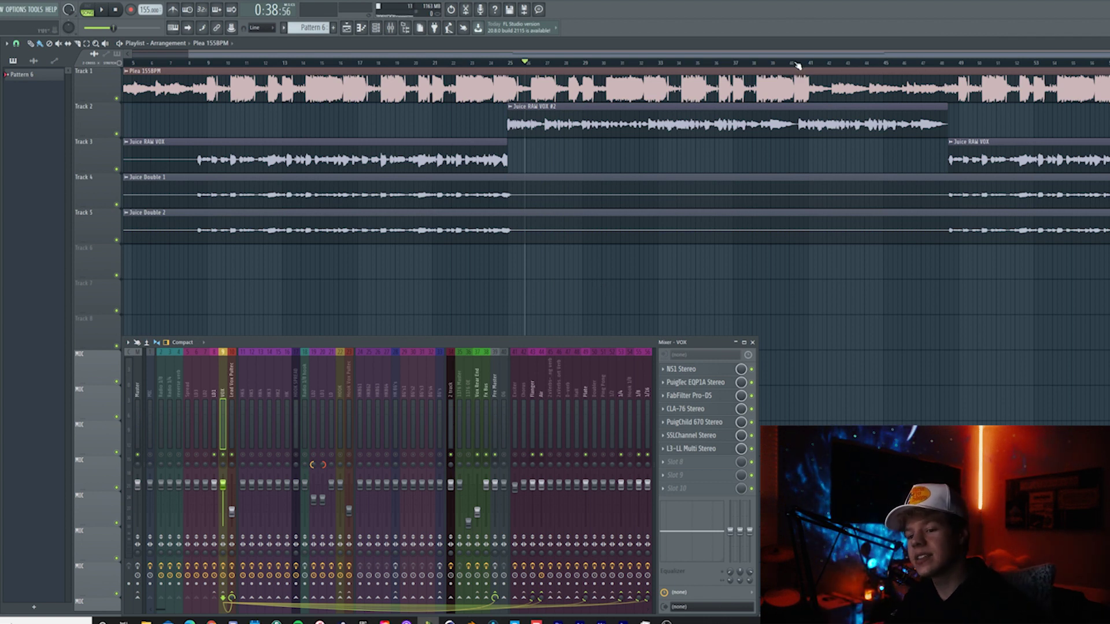
- View the LinMB Stereo on the Master track and disable the other Master effects, isolating the multiband
click(138, 409)
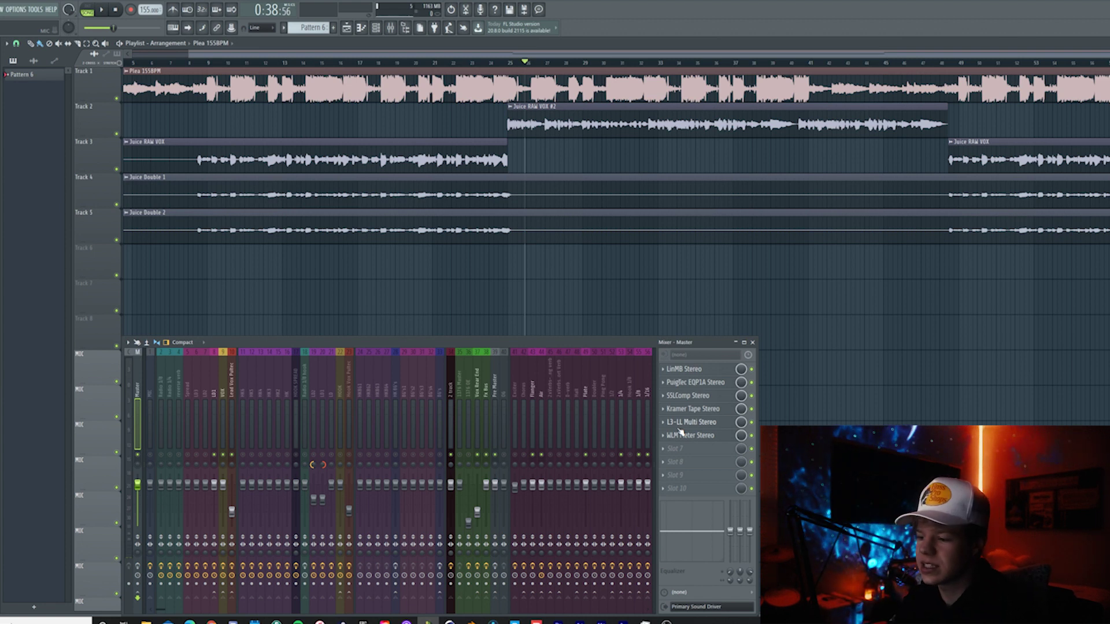
click(684, 369)
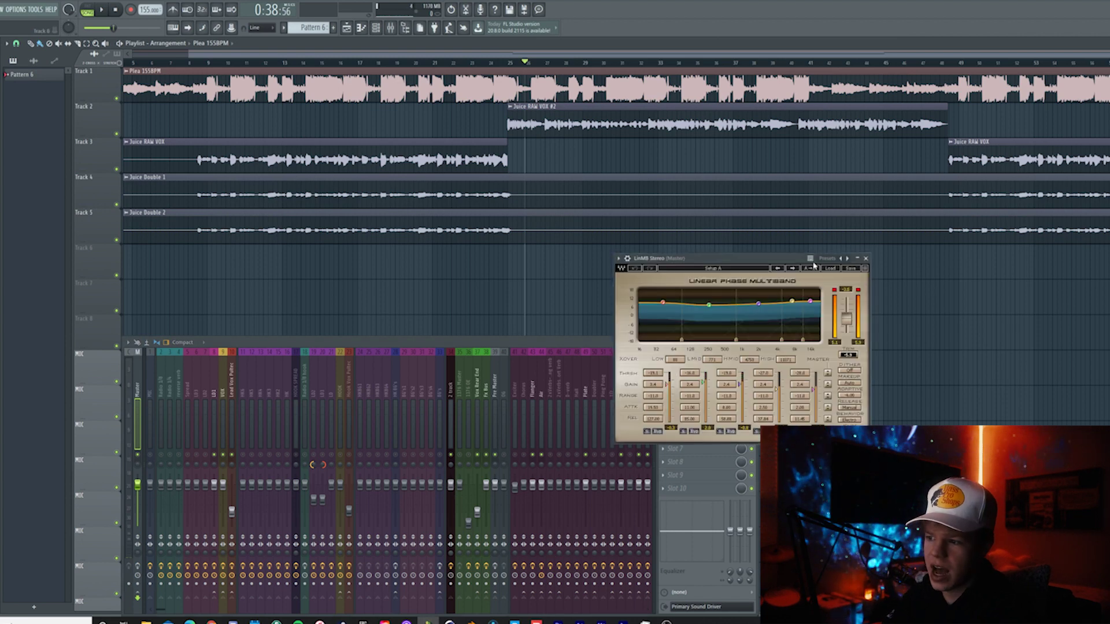
drag(768, 255, 662, 149)
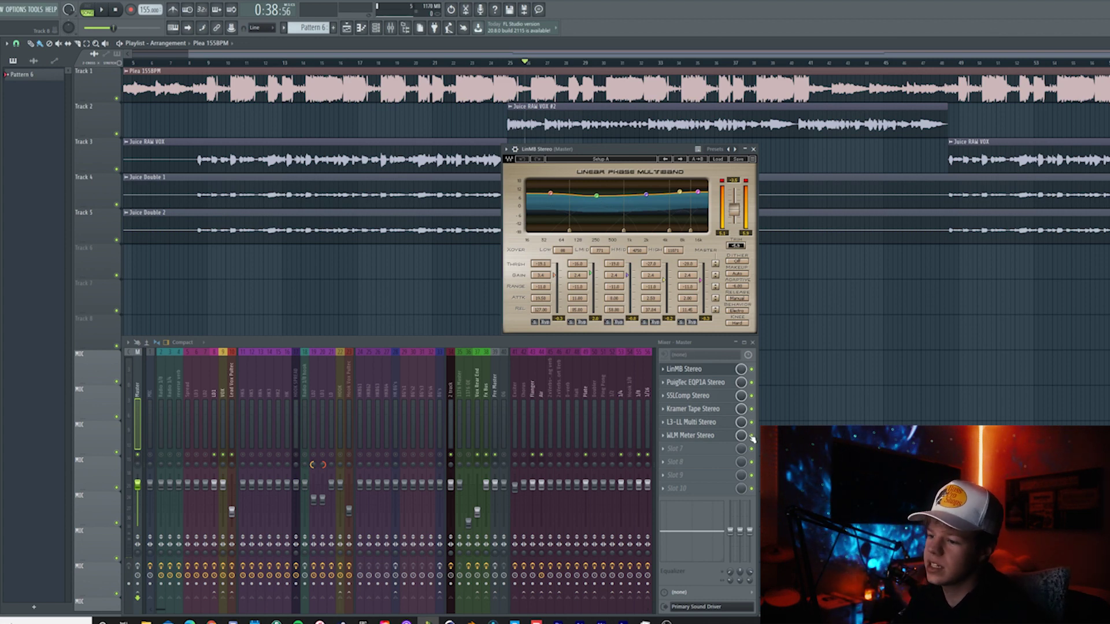
click(751, 382)
click(752, 395)
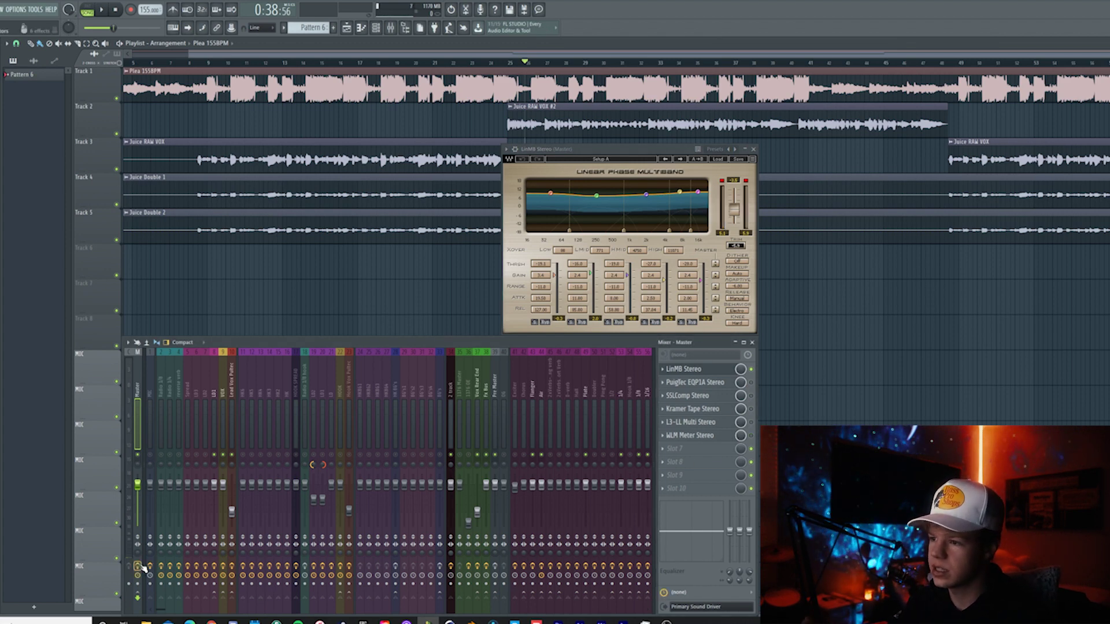
- Play the song twice to compare the Master with LinMB Stereo on and off, then leave LinMB enabled
key(space)
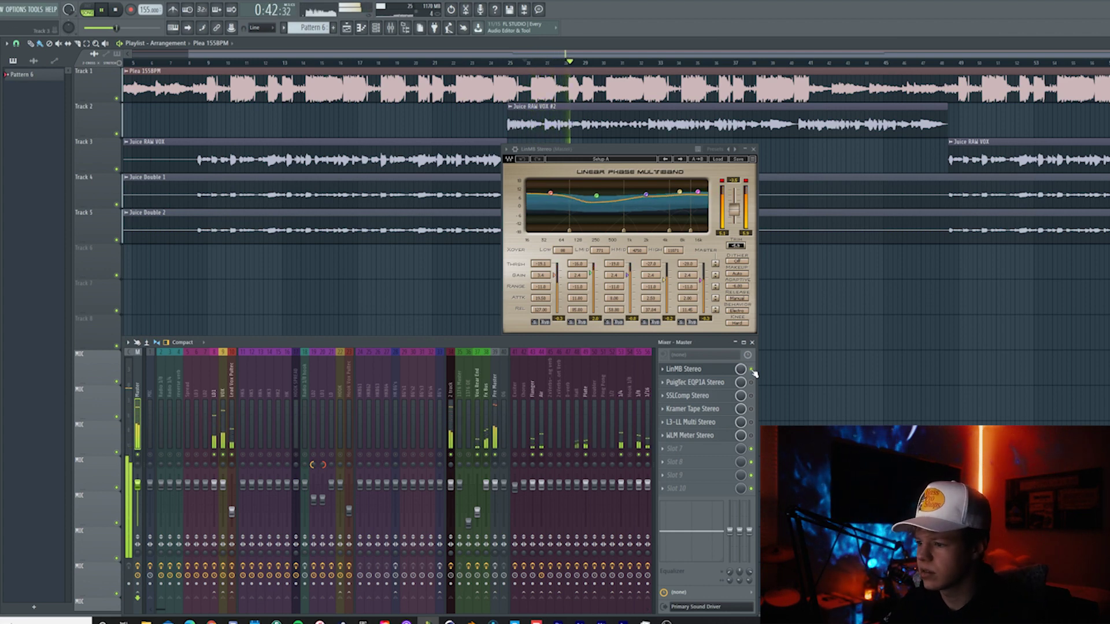
key(space)
key(space)
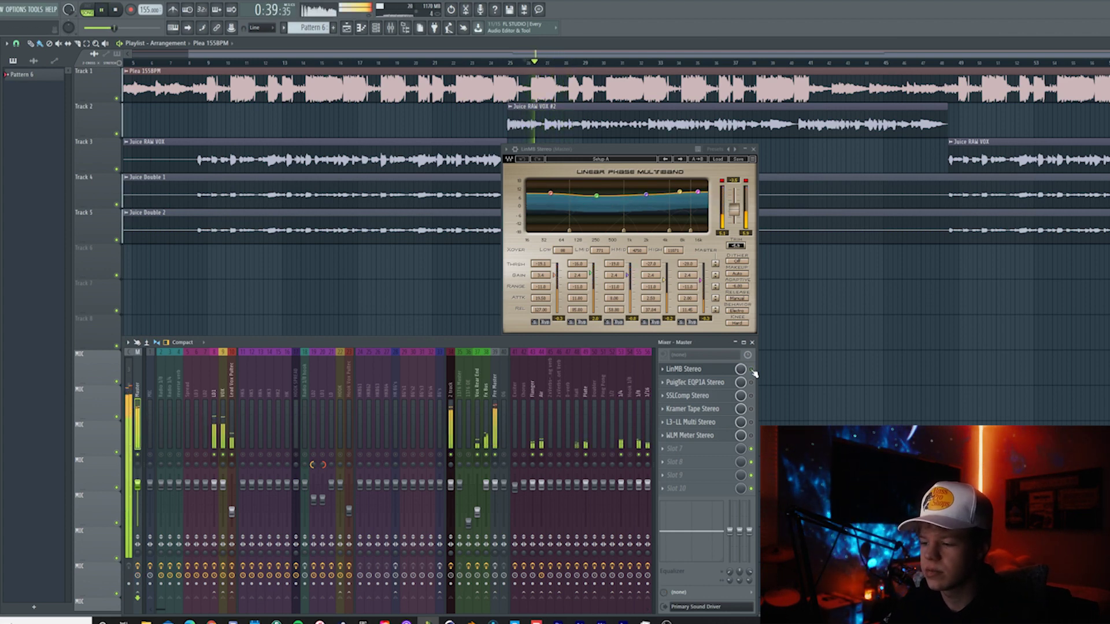
key(space)
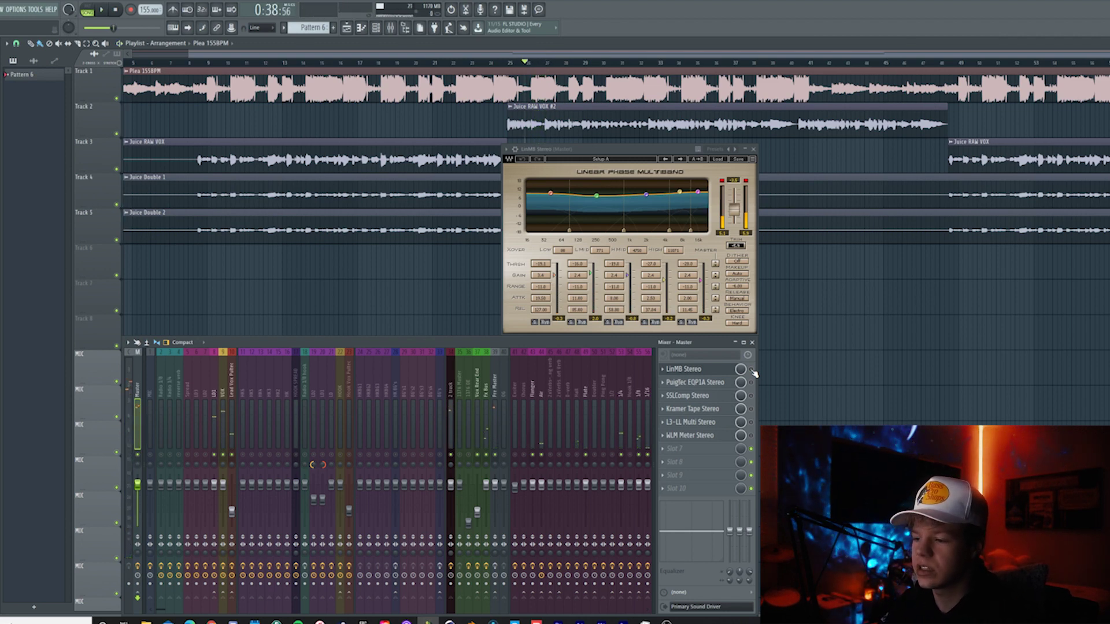
click(751, 370)
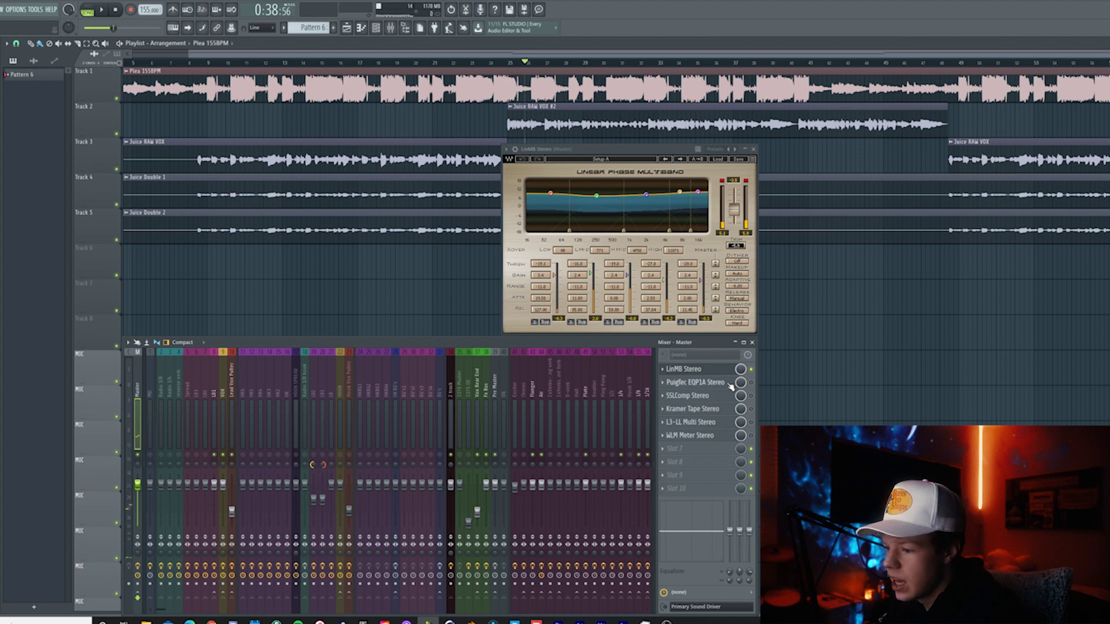
- View and enable the PuigTec EQP1A Stereo on the Master, audition it, and close both open plugin windows
click(729, 383)
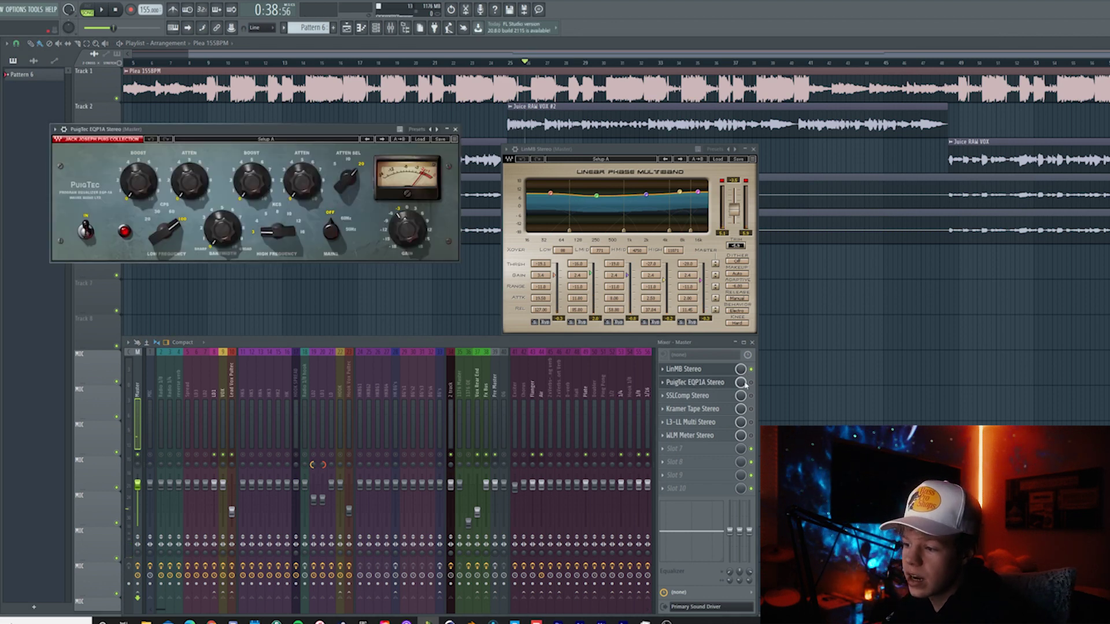
key(space)
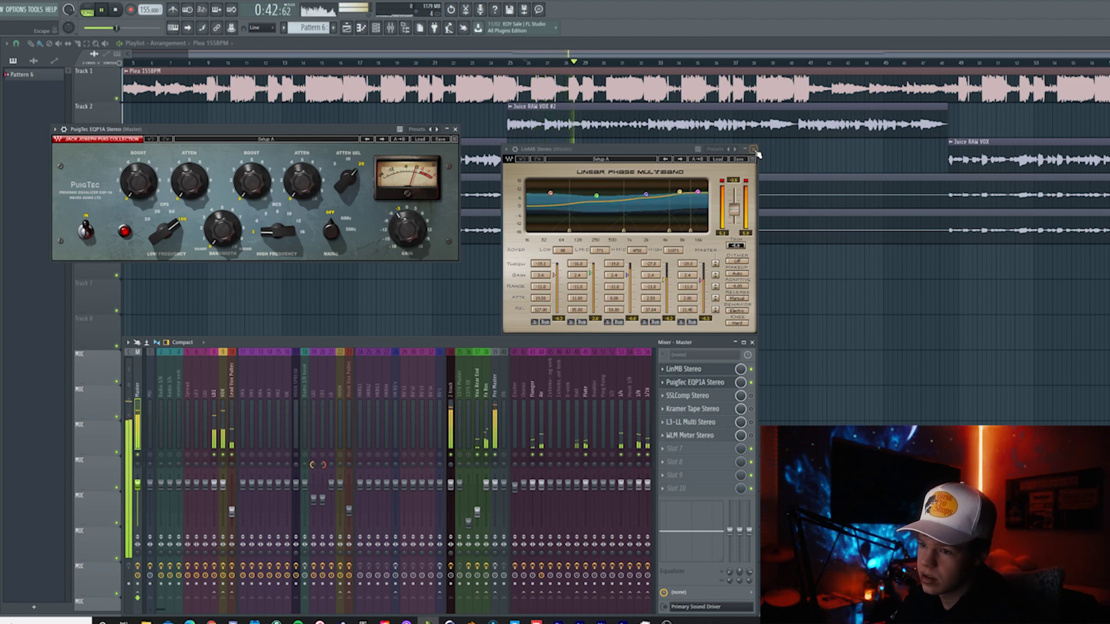
key(space)
click(753, 150)
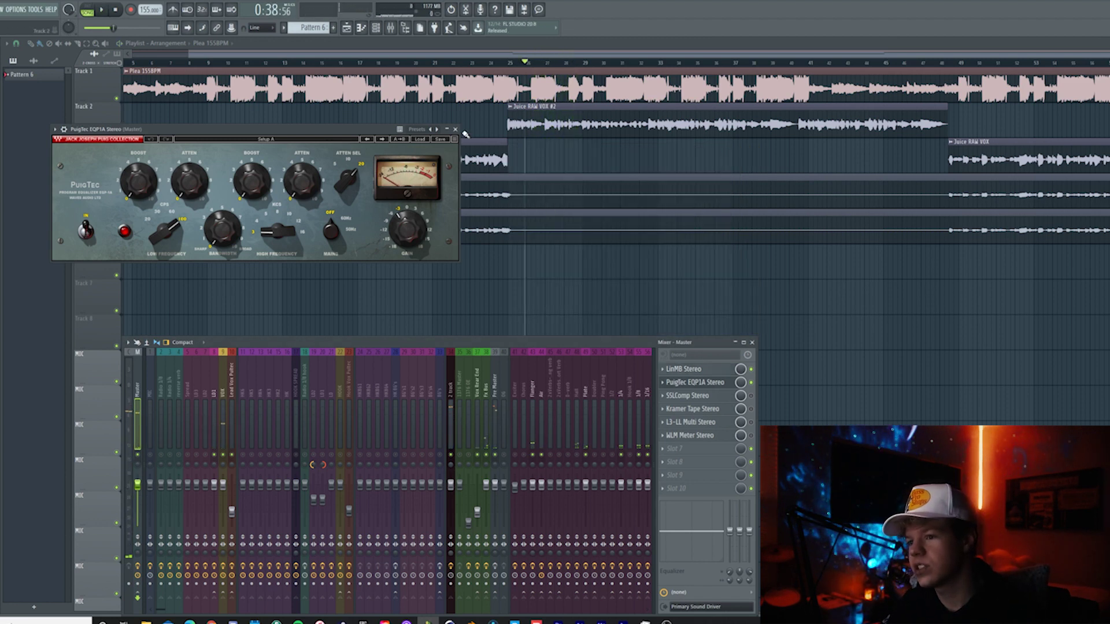
click(455, 128)
- View and enable the SSLComp Stereo on the Master, and play the song to audition its bus compression
drag(678, 94, 622, 51)
drag(612, 167, 653, 1)
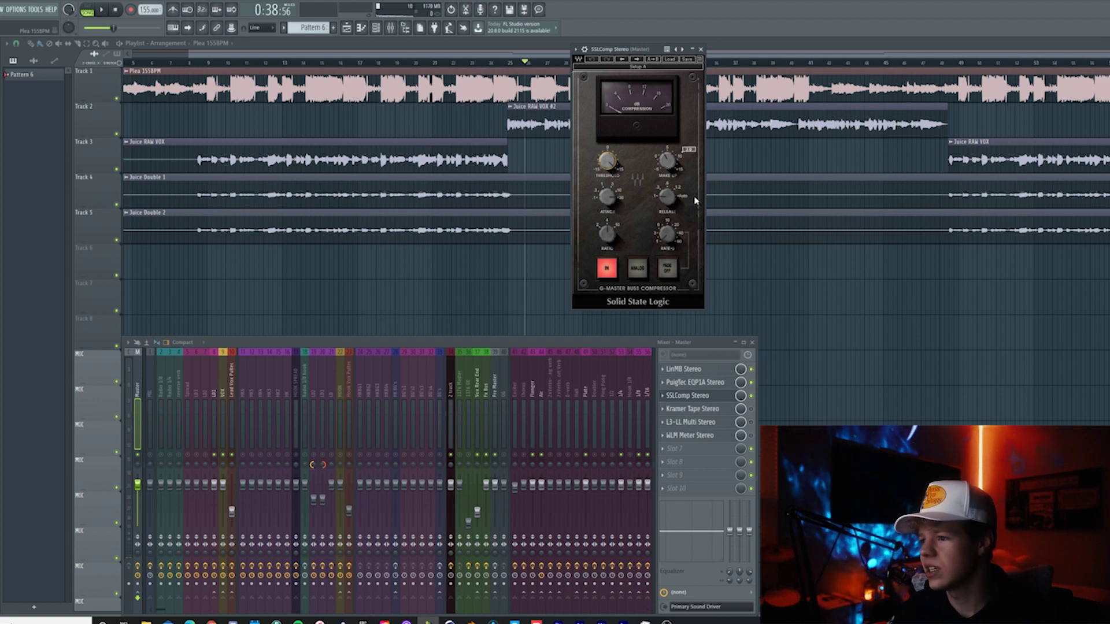
click(775, 285)
key(space)
click(700, 398)
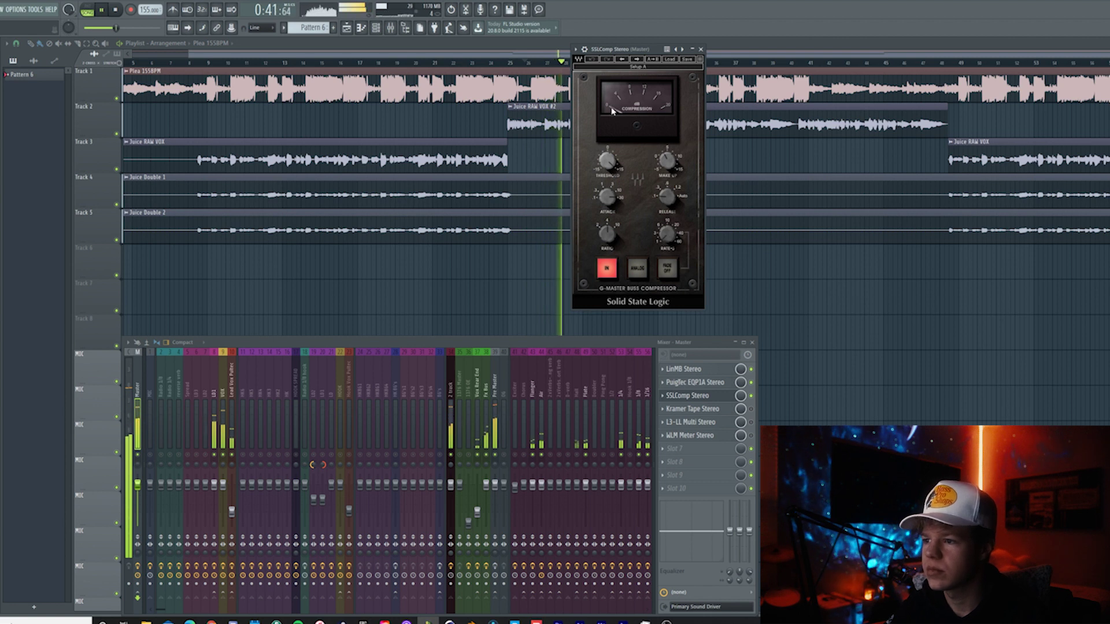
key(space)
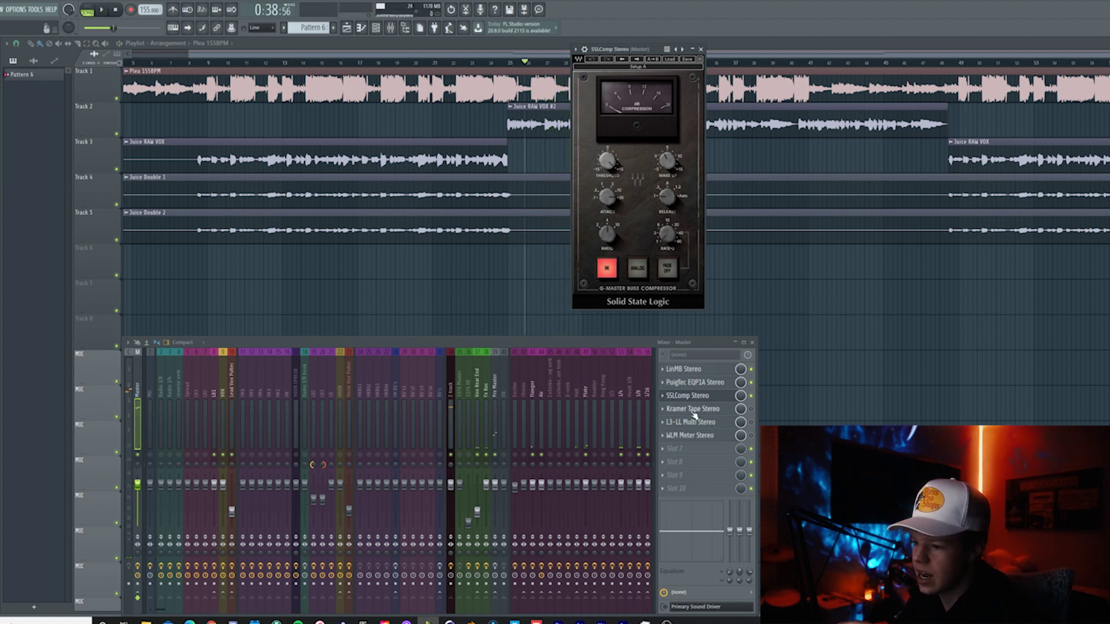
- Play the song from 0:32:84 and toggle the Master track's effects to compare the sound
click(457, 62)
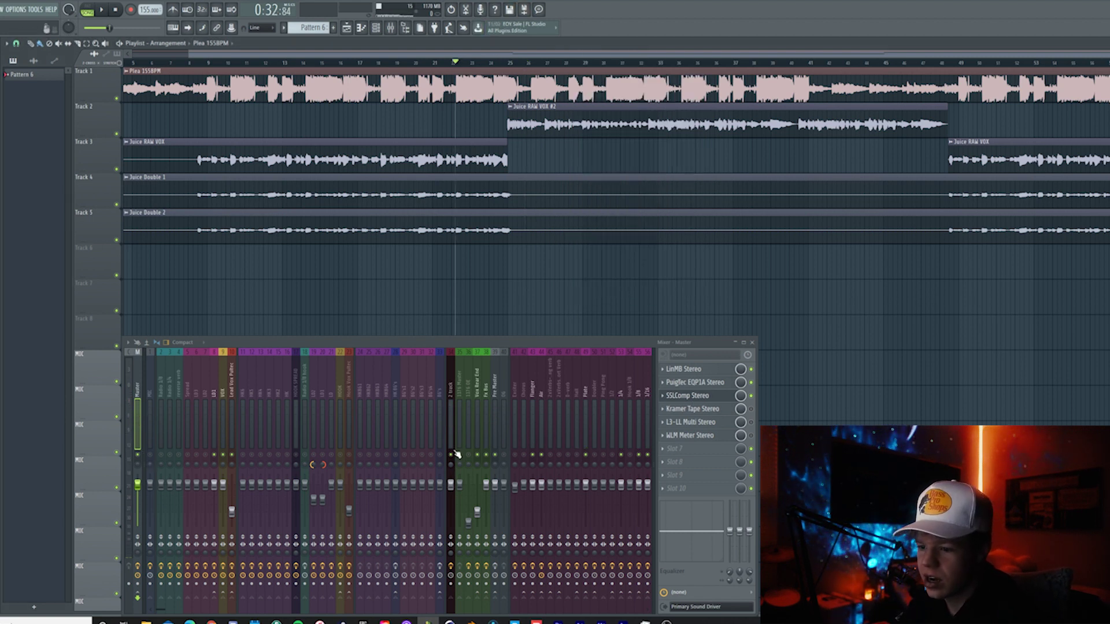
click(139, 567)
key(space)
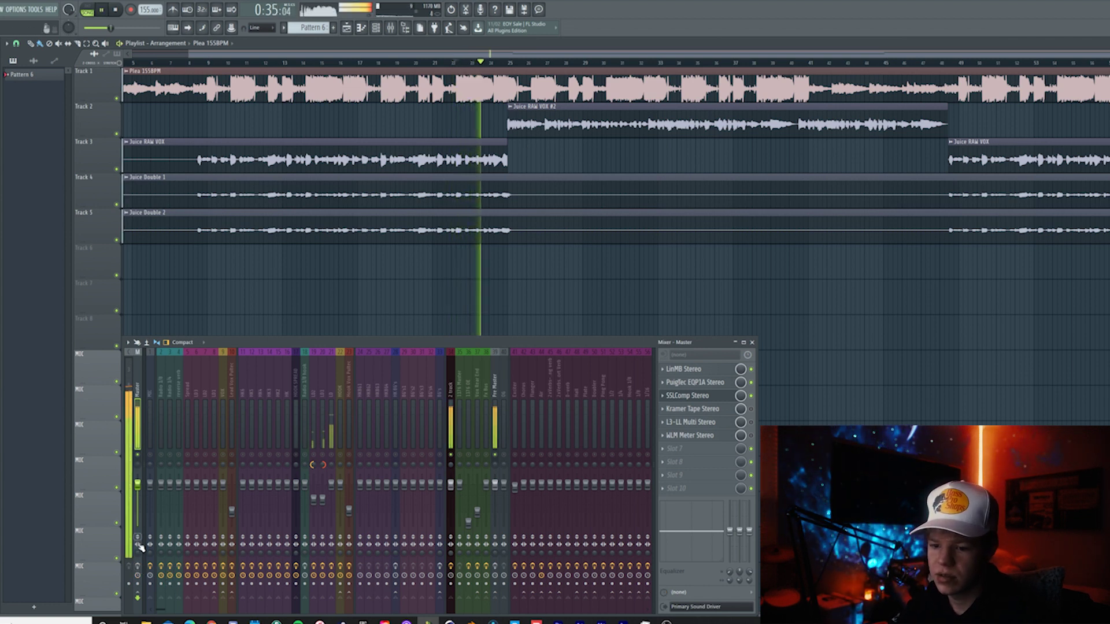
key(space)
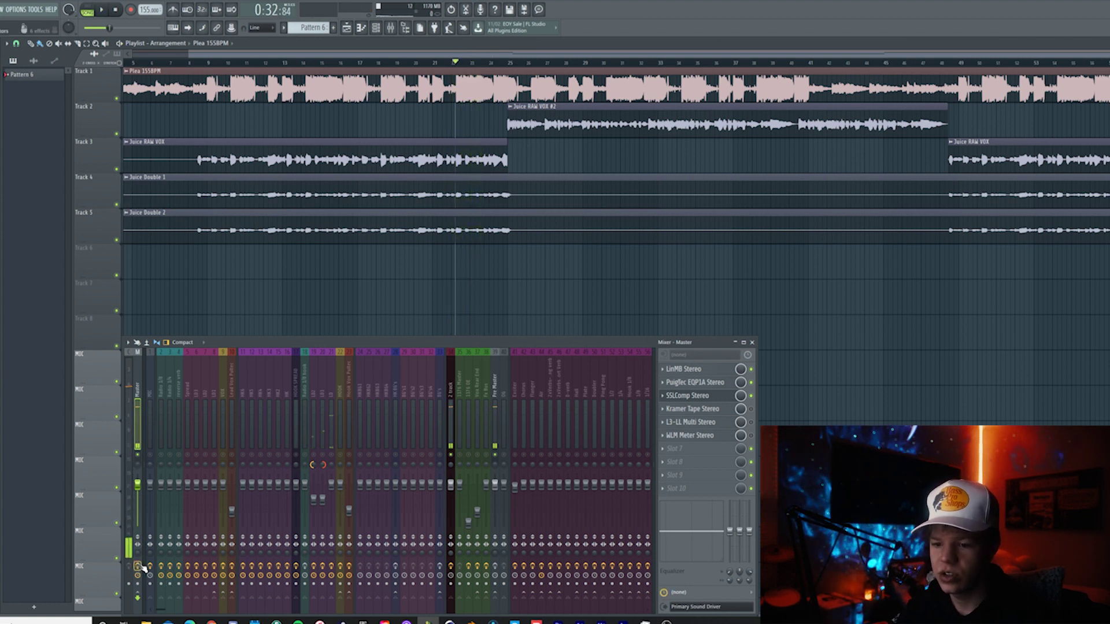
- View and enable the Kramer Tape Stereo on the Master, audition the song with it, and close its window
click(722, 409)
drag(336, 65, 591, 113)
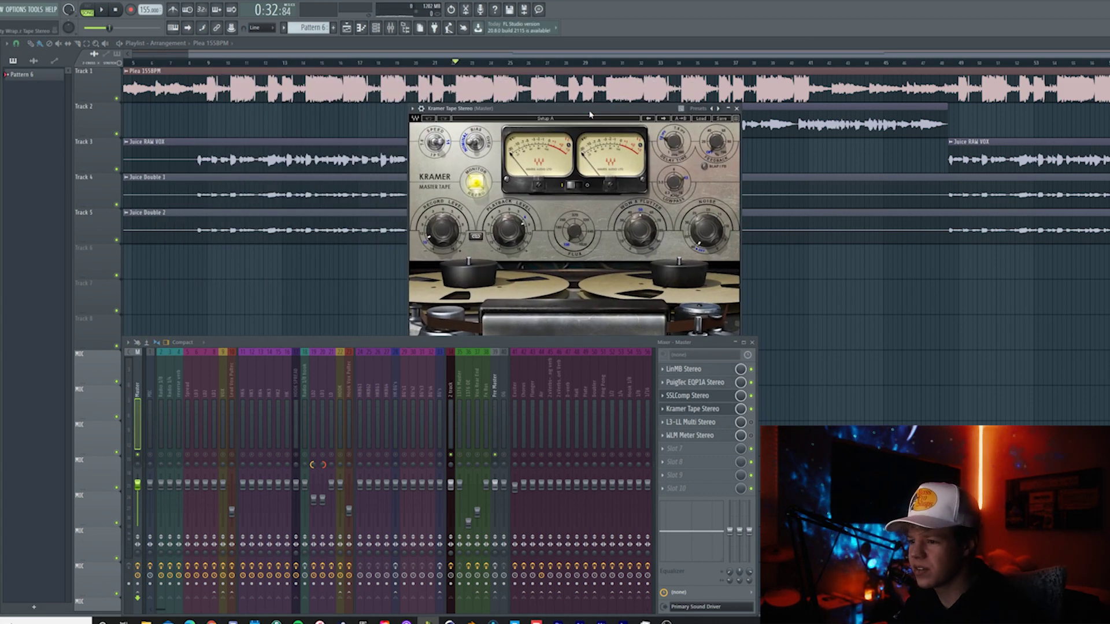
mouse_move(645, 236)
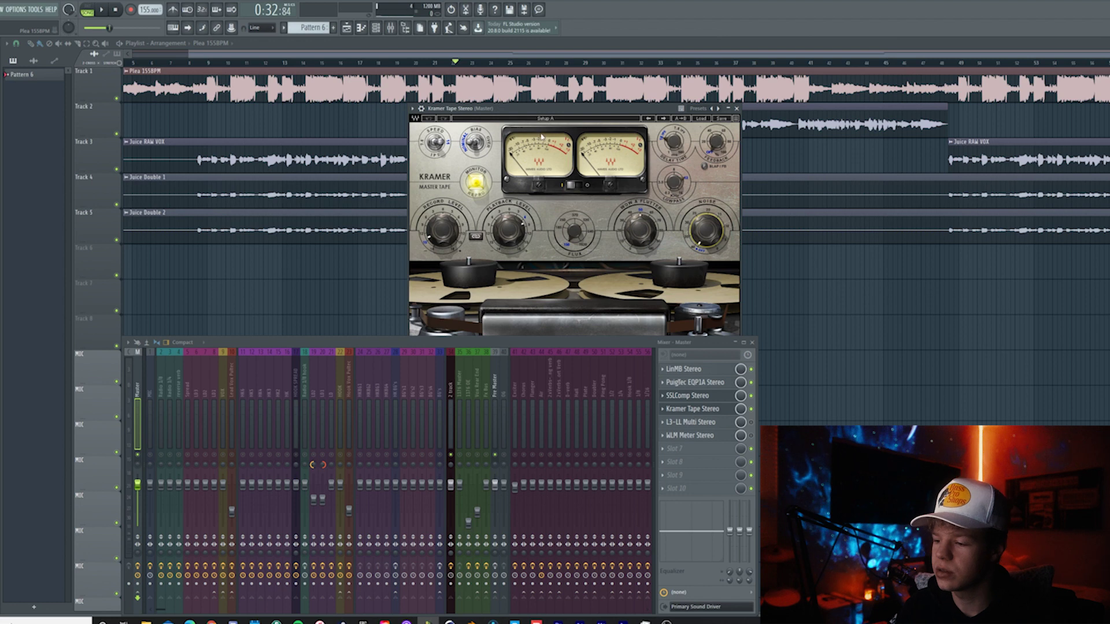
key(space)
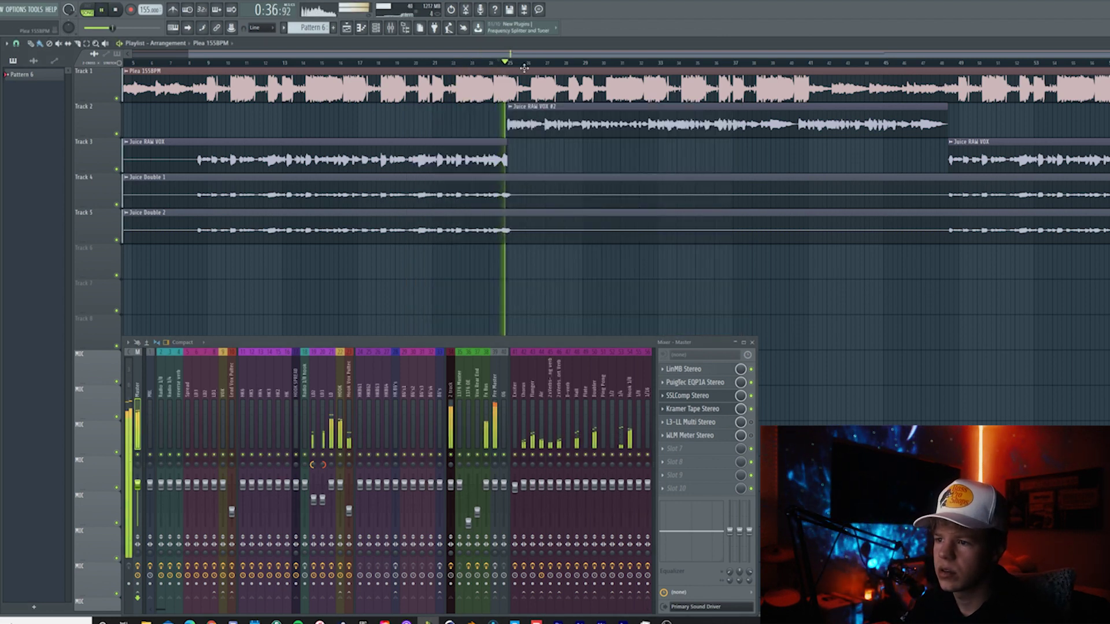
click(712, 411)
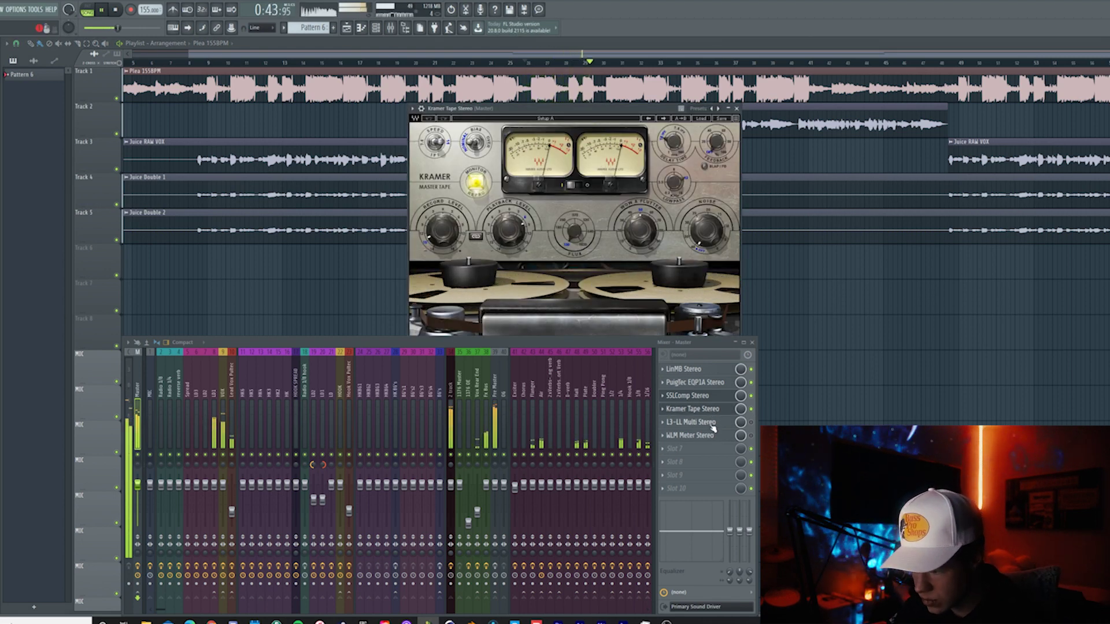
click(704, 407)
key(space)
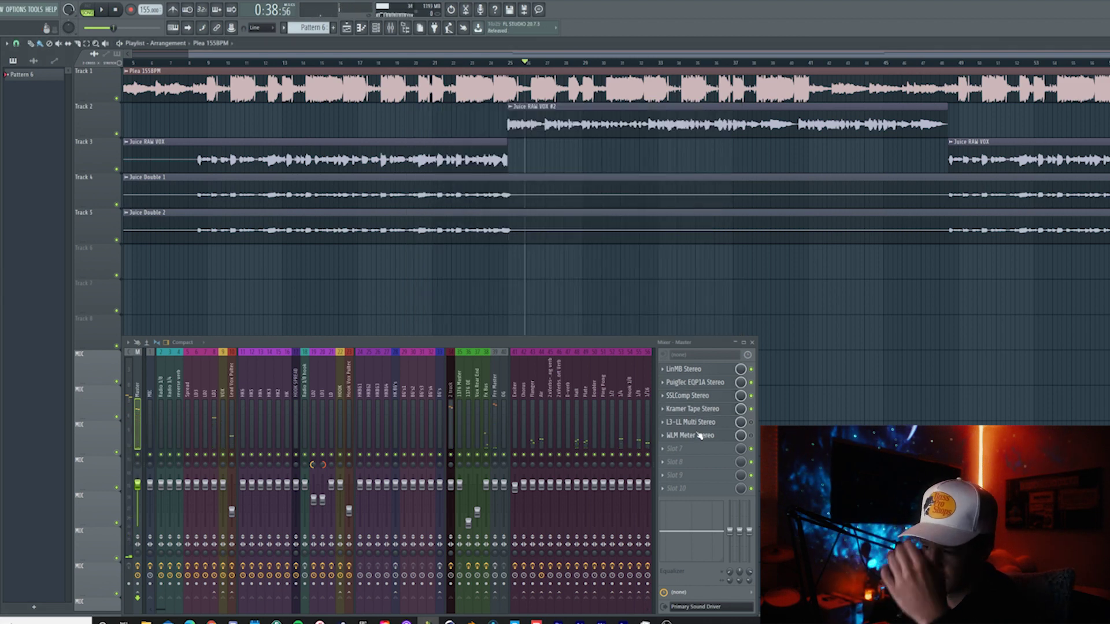
- Enable the L3-LL Multi Stereo on the Master, view its settings, audition it from 0:38:56, and close its window
click(700, 422)
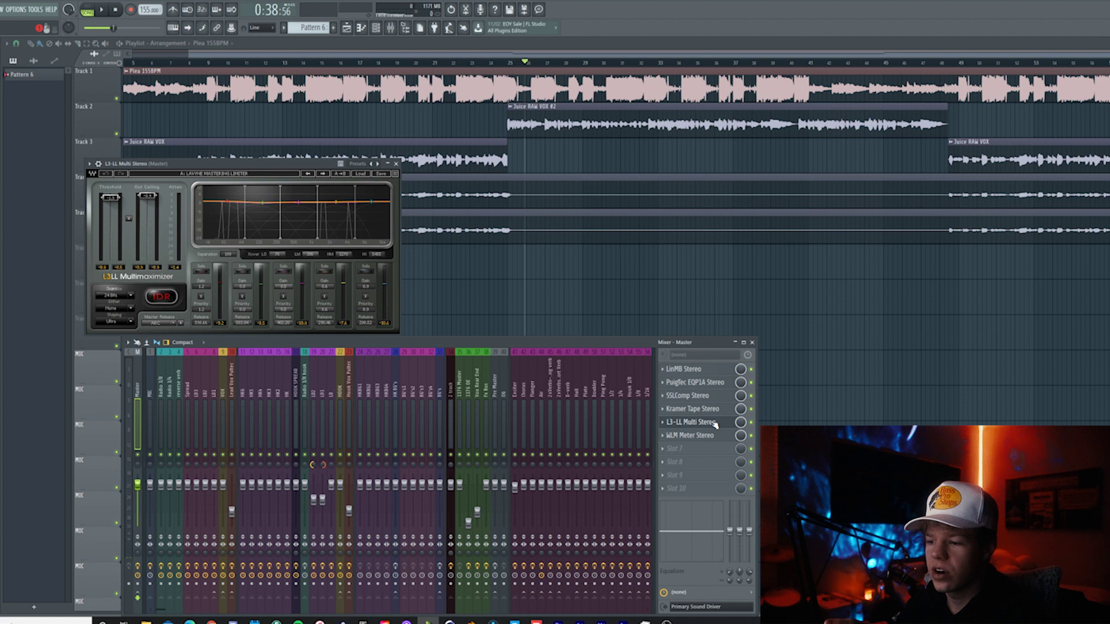
drag(303, 167, 537, 150)
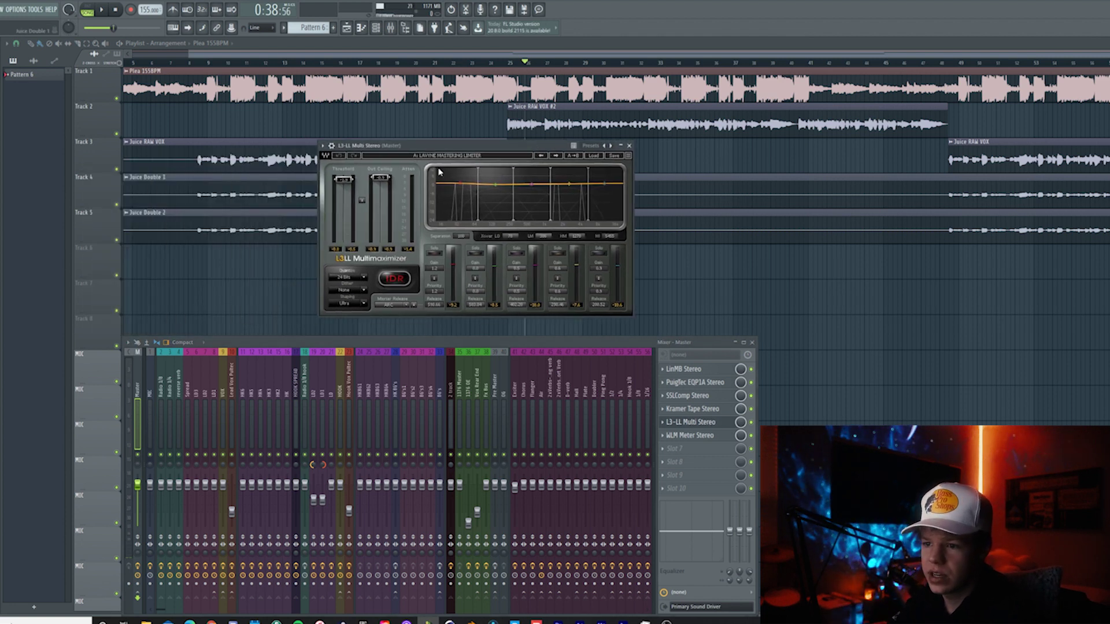
drag(402, 149, 411, 149)
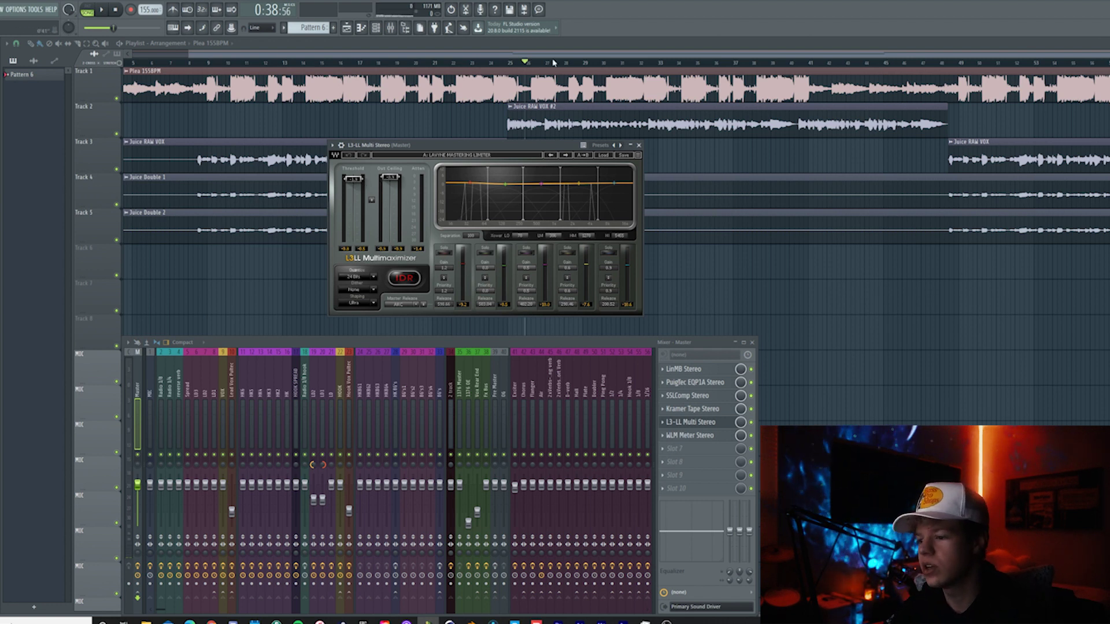
key(space)
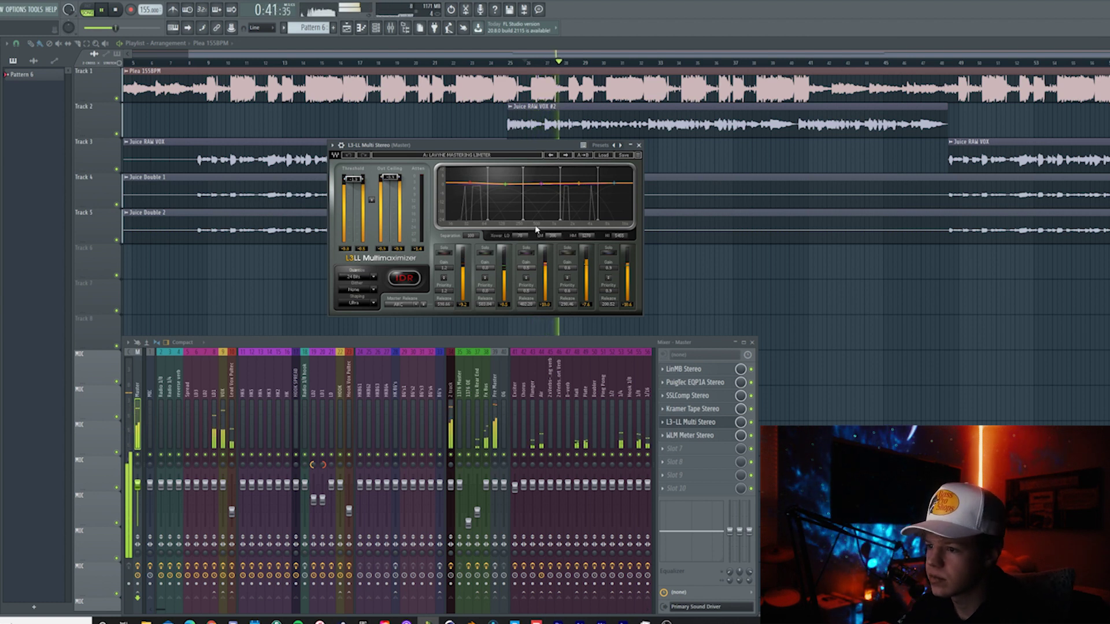
key(space)
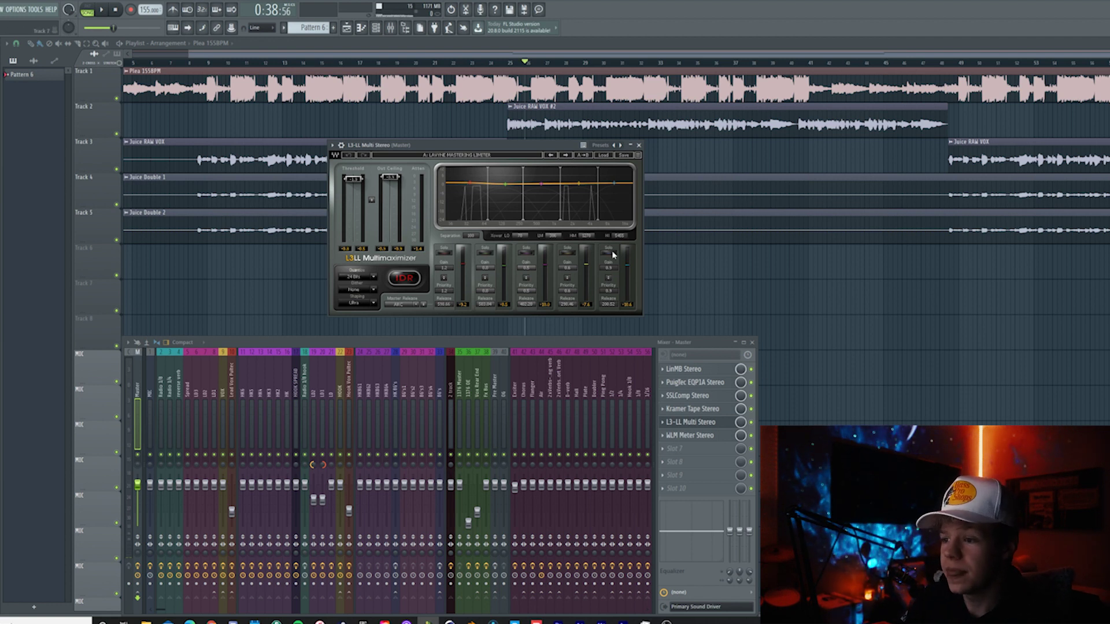
click(639, 146)
- Play the song twice from 1:01:42 to audition the full Master chain, and toggle the Master track's effects
click(805, 65)
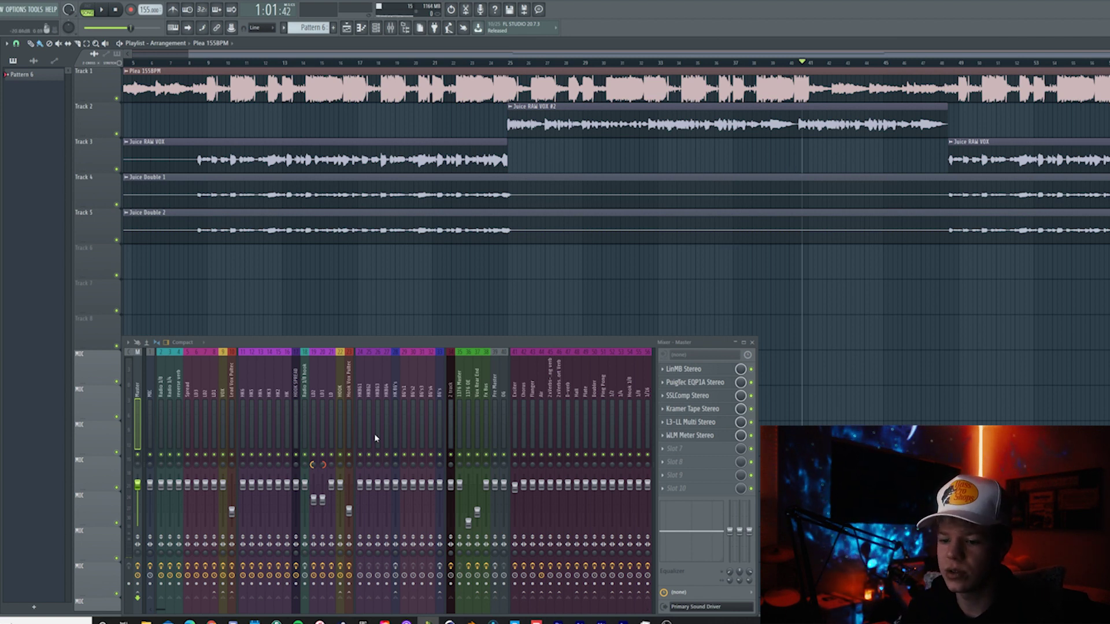
key(space)
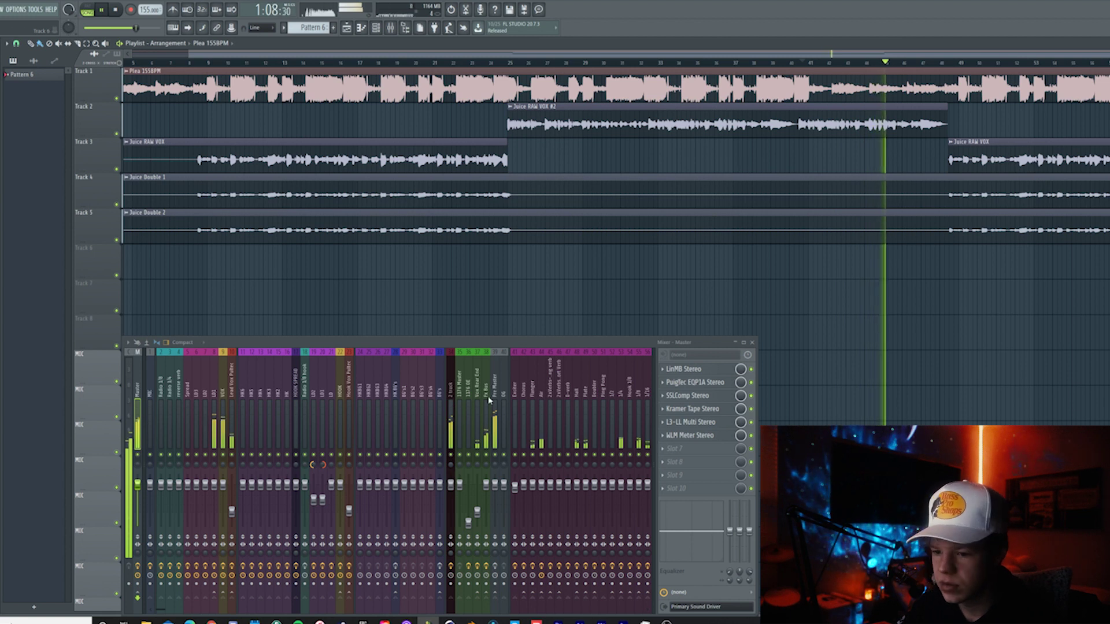
key(space)
key(space)
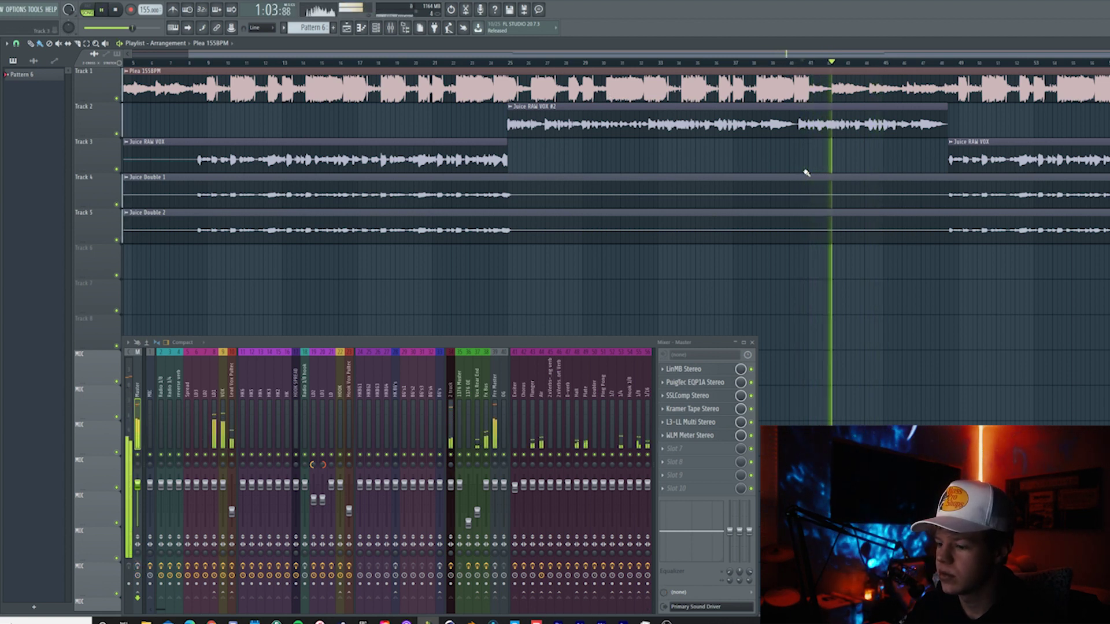
key(space)
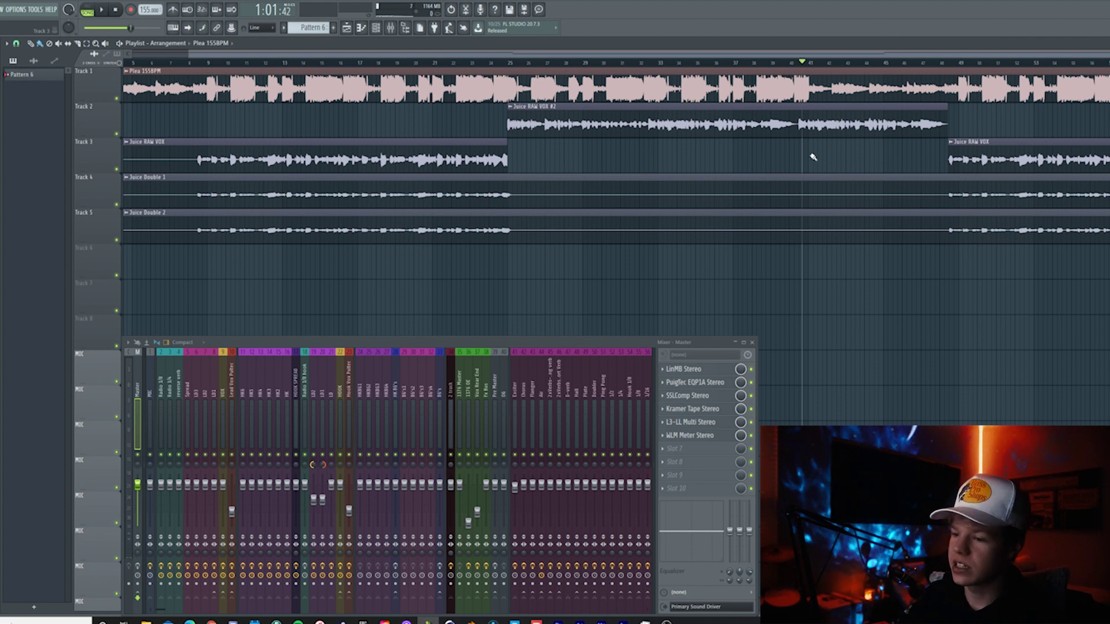
click(138, 567)
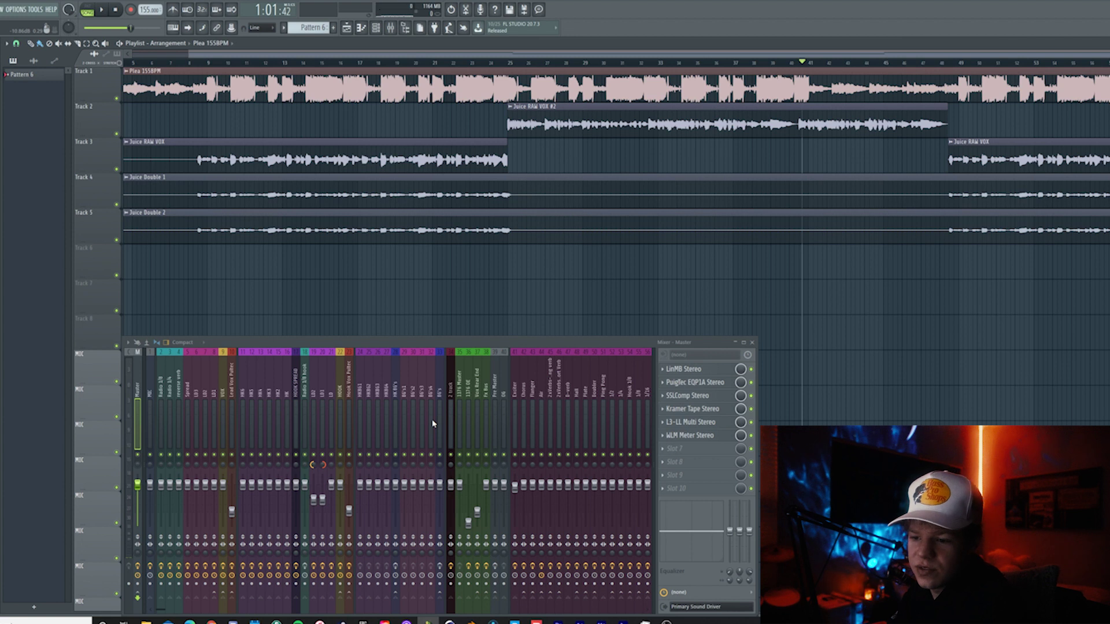
- View the effects on the LD and HOOK tracks and move the playhead to 0:16:04
click(332, 429)
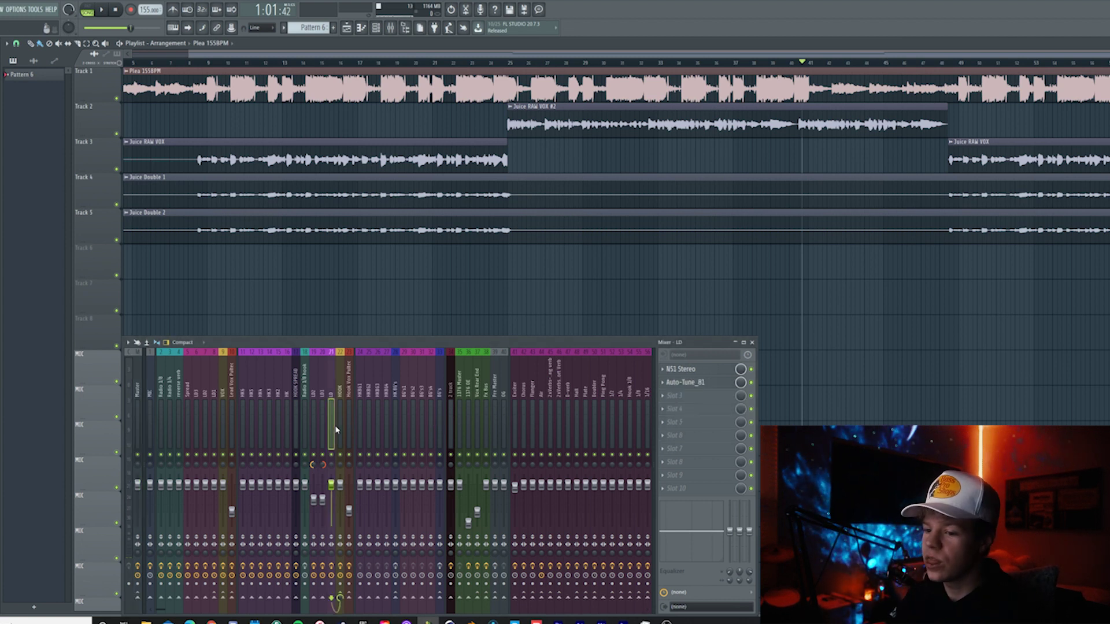
click(338, 428)
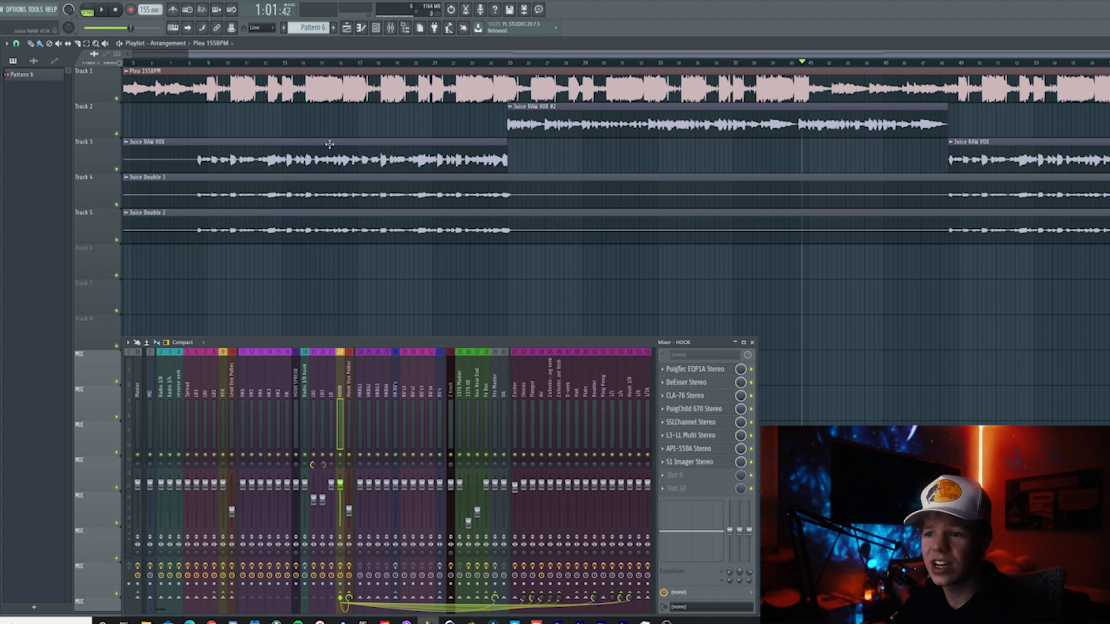
click(252, 63)
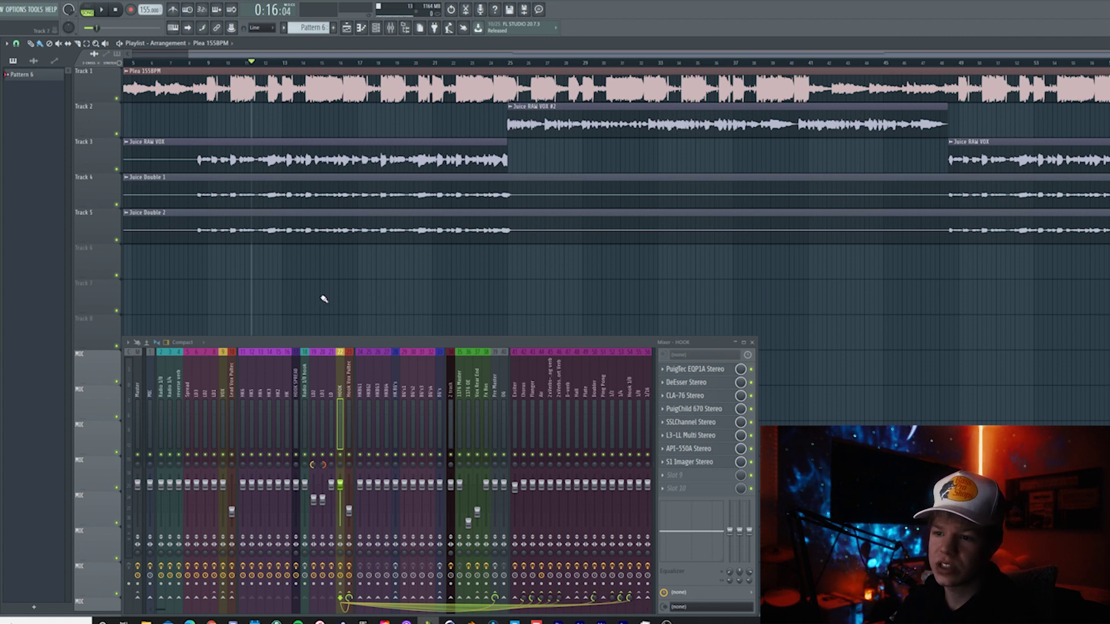
- Run the macro that switches smart disable for all plugins
click(35, 9)
mouse_move(47, 40)
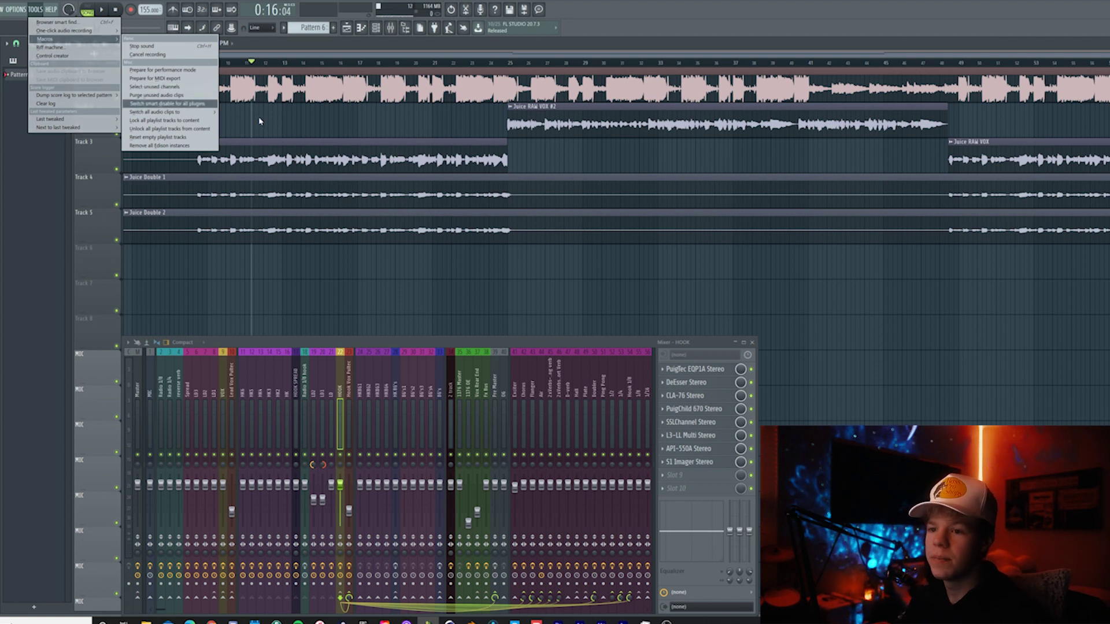
click(207, 105)
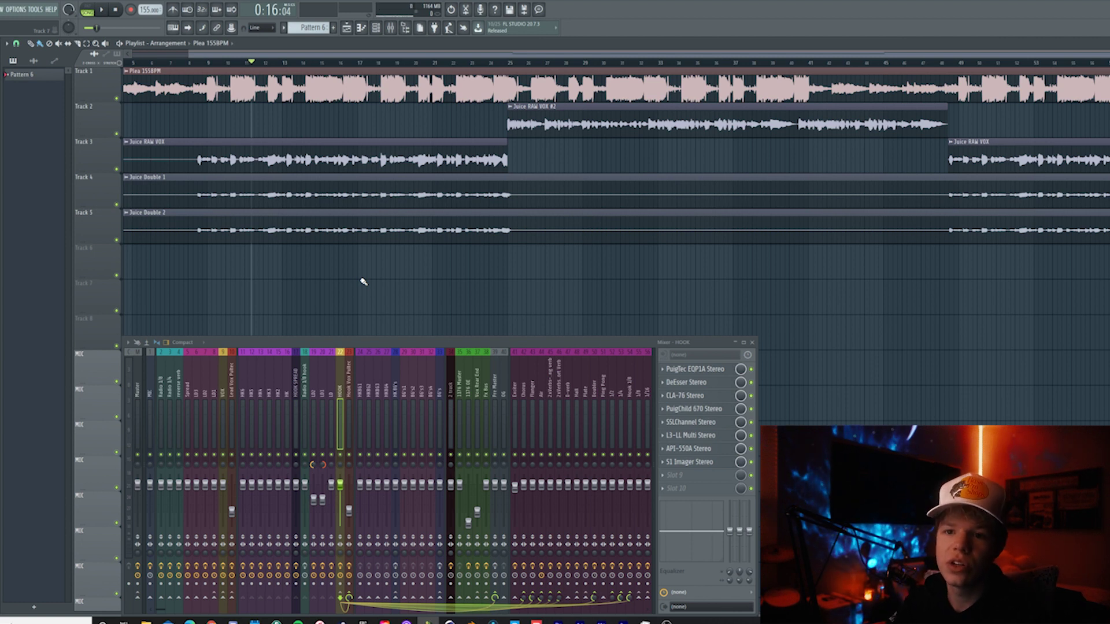
- Look through the Minimal project templates for a new project without opening one
click(0, 10)
mouse_move(16, 31)
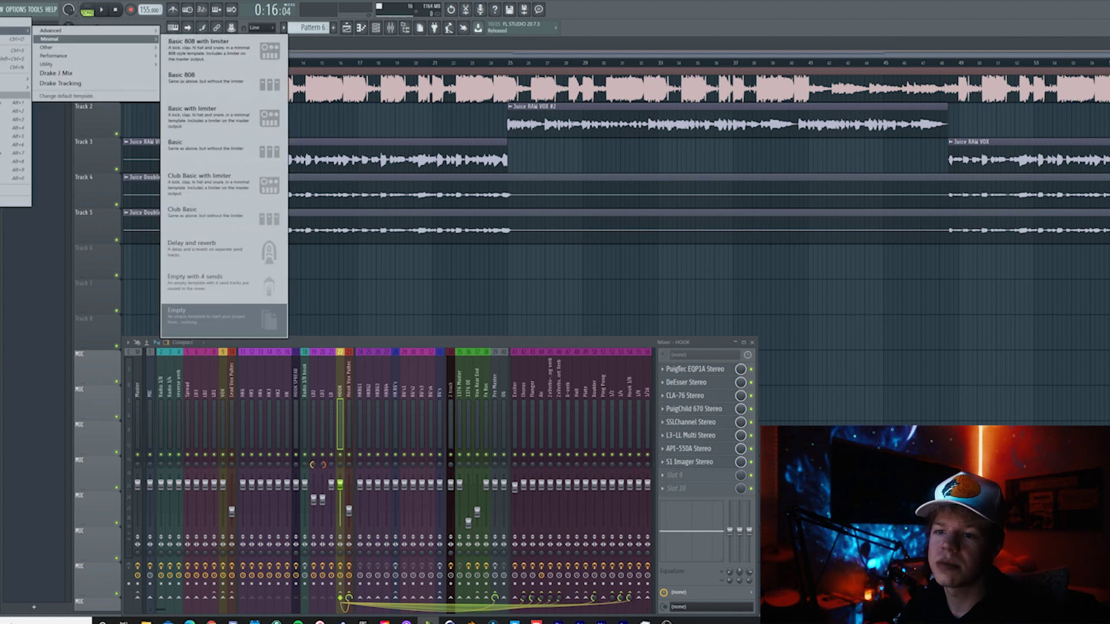
click(433, 274)
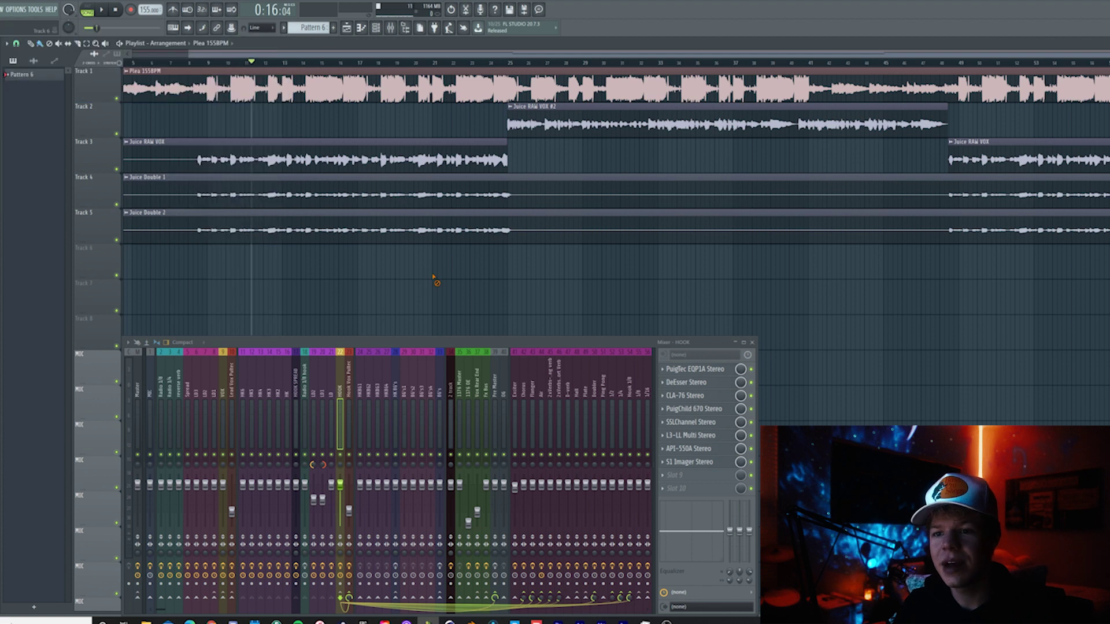